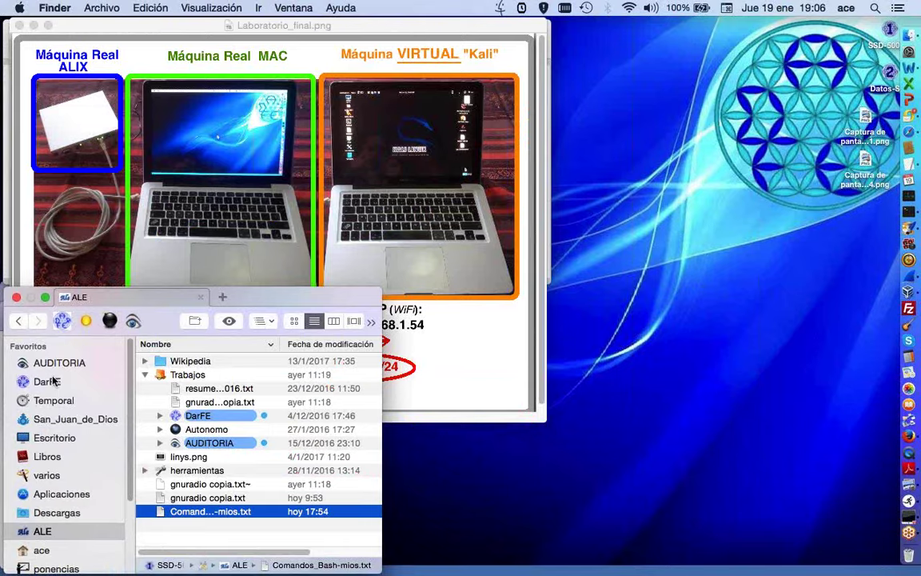
Open the ponencias folder in the Finder window
scroll(68, 516, "down", 3)
right_click(64, 511)
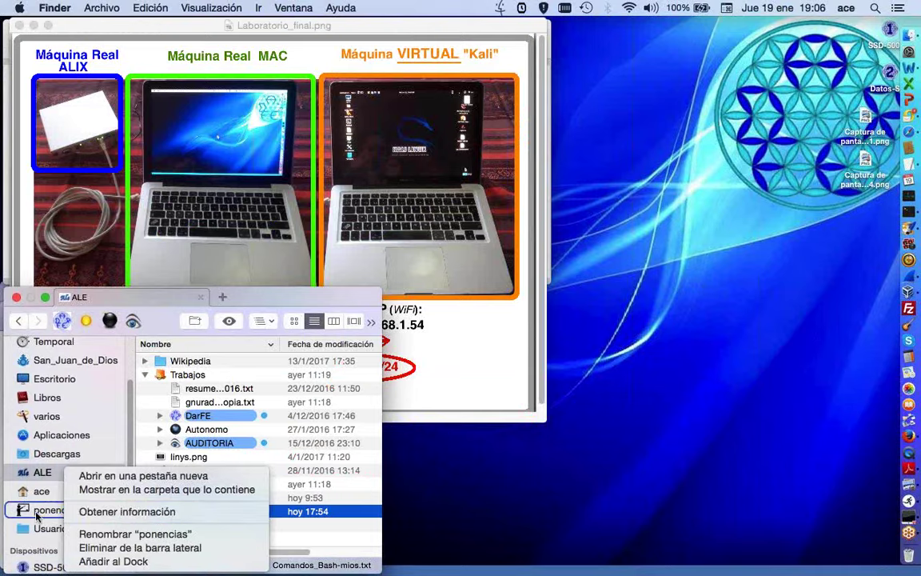
left_click(36, 516)
left_click(56, 511)
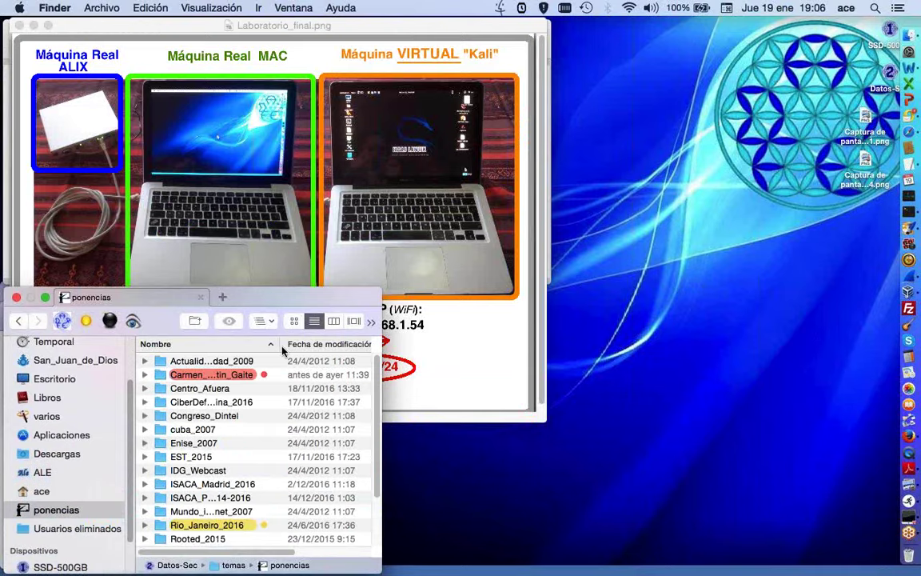
Widen the name column and open the Webinar_Ejercicio-SSH_Forwarding folder
left_click_drag(283, 349, 305, 351)
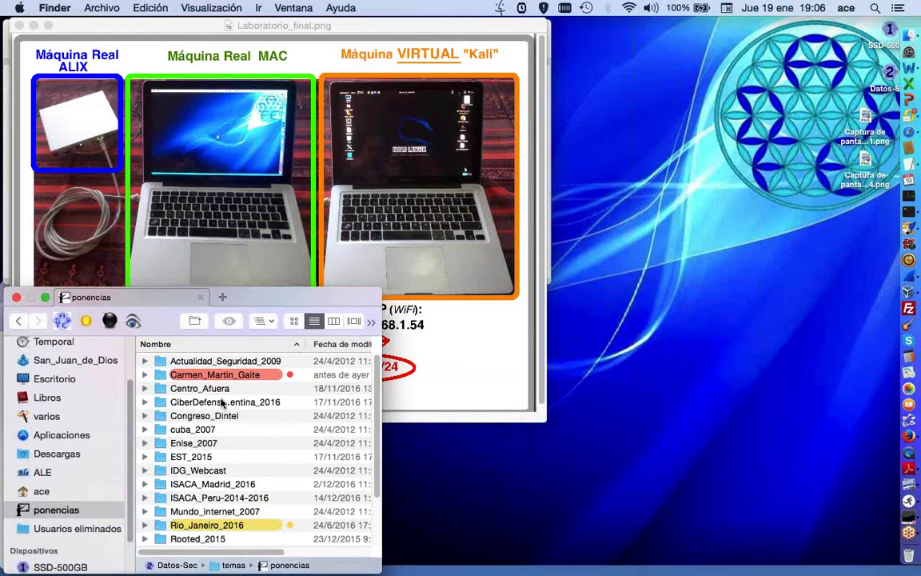
scroll(236, 528, "down", 3)
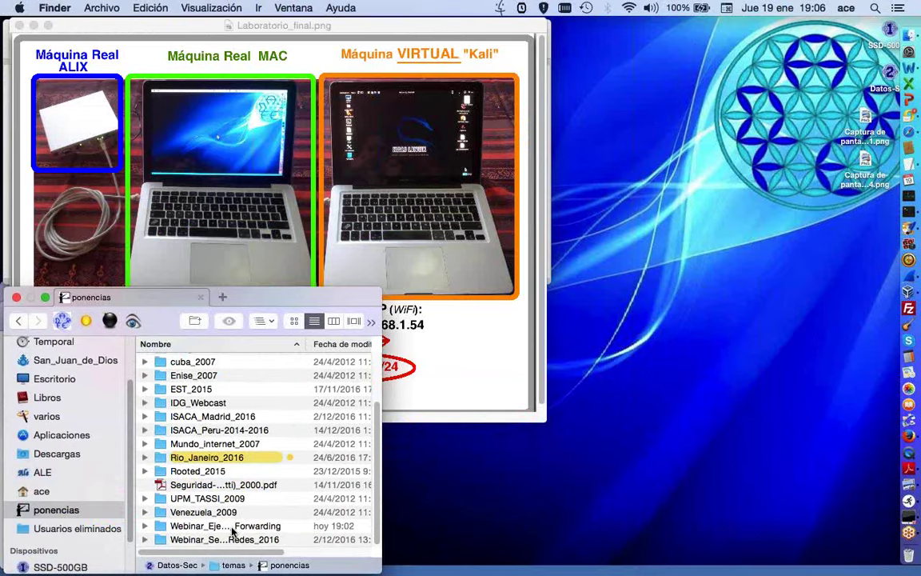
double_click(232, 528)
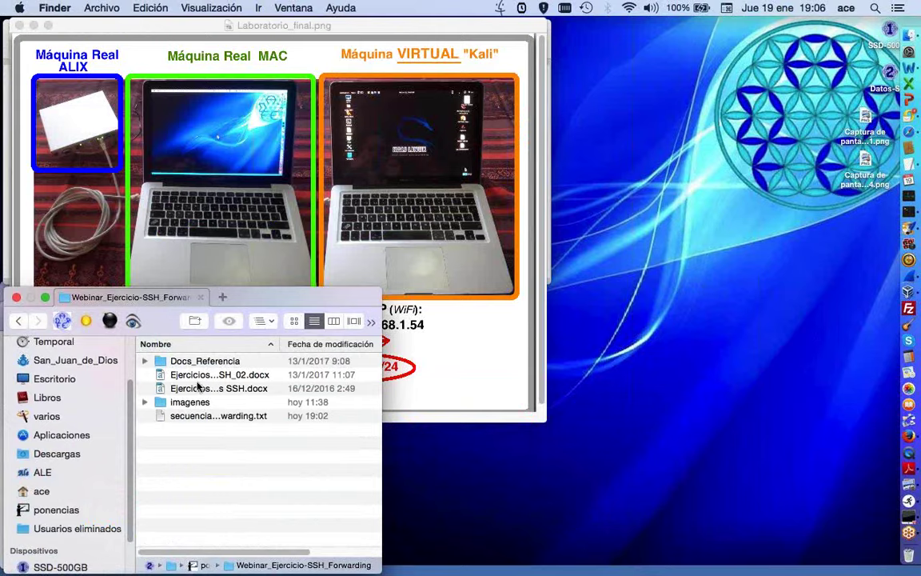
Check the Docs_Referencia subfolder, return to the webinar folder and open "Ejercicios de seguridad por medio de redirección de puertos SSH.docx"
double_click(205, 360)
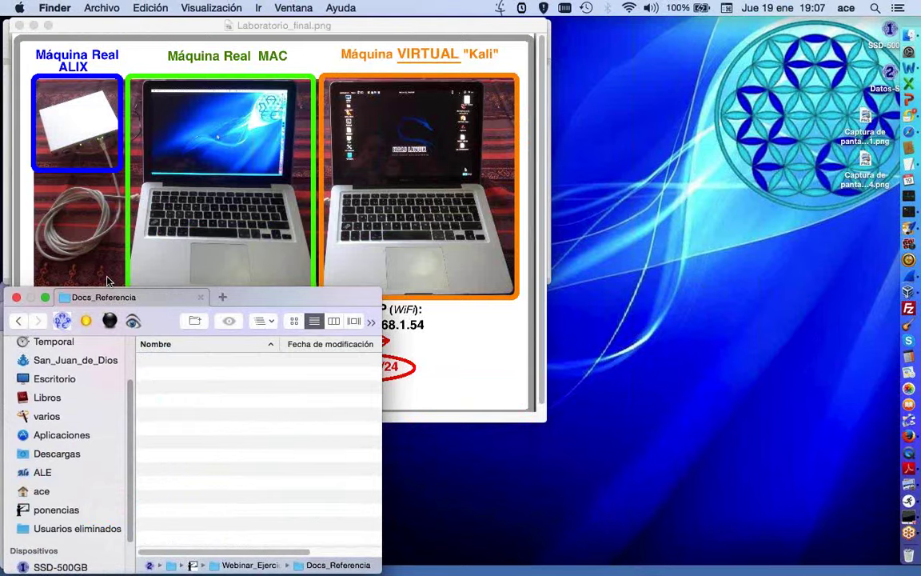
left_click(18, 320)
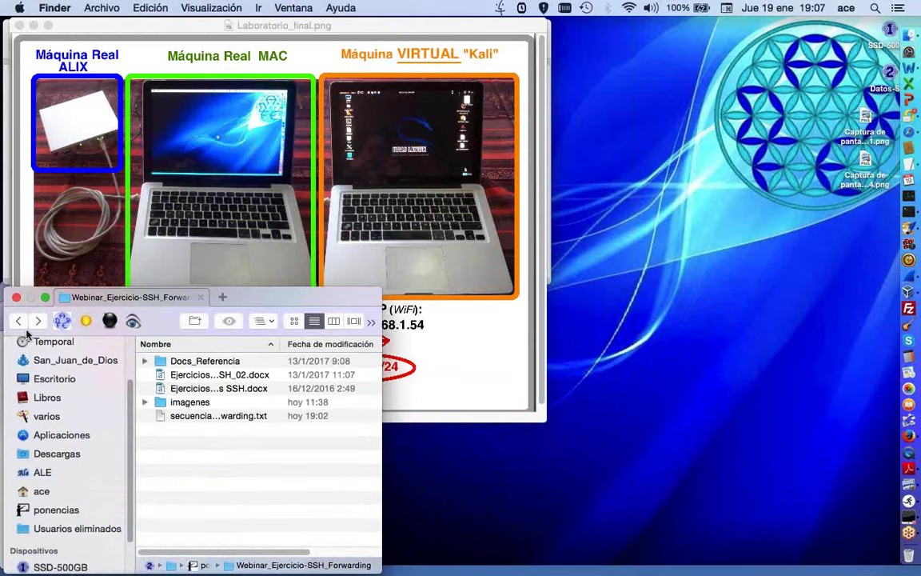
left_click(221, 390)
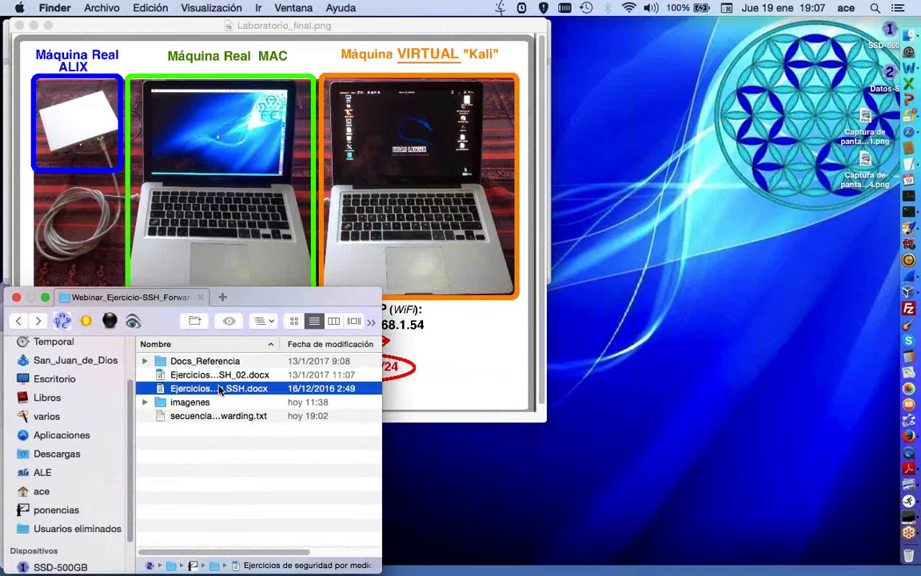
double_click(221, 390)
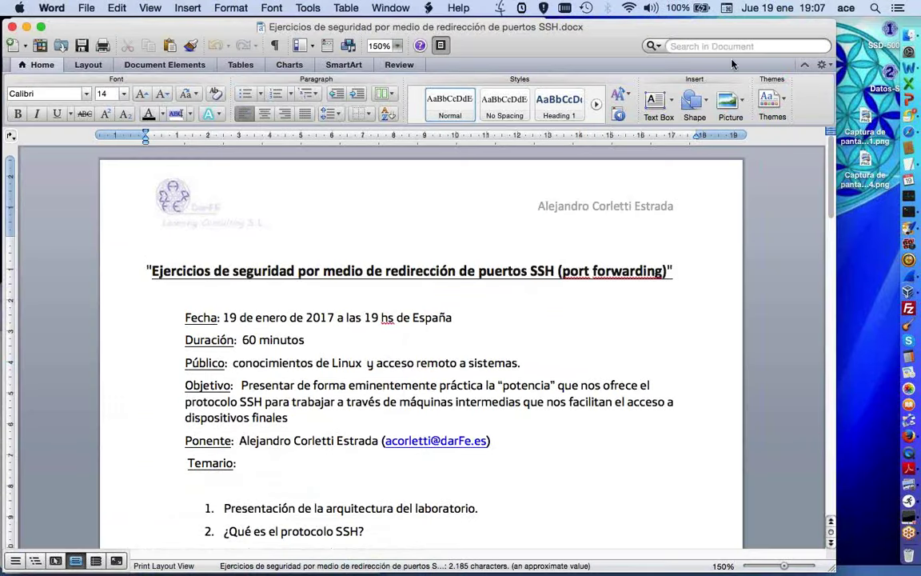
Collapse the document's ribbon and shift its window sideways so the full Temario list can be presented
left_click(805, 64)
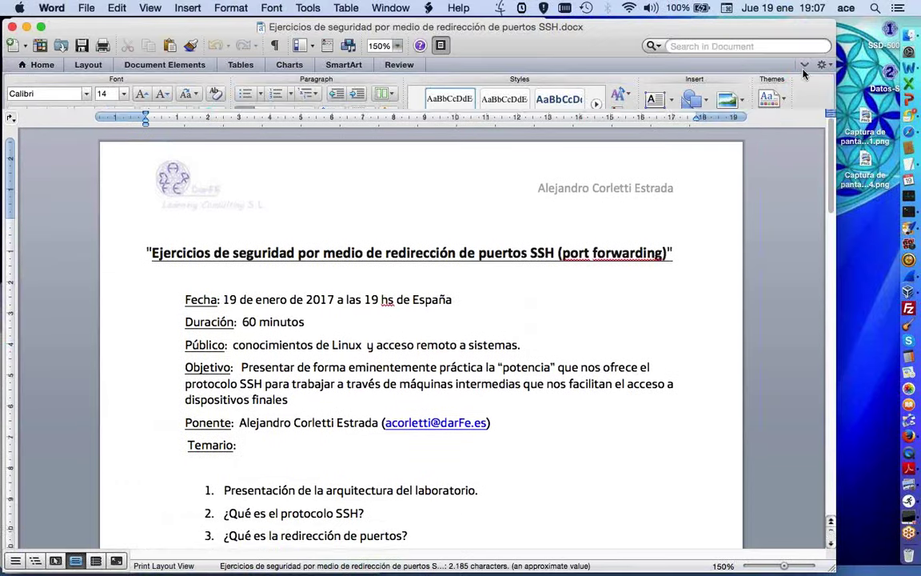
left_click_drag(763, 28, 637, 29)
scroll(510, 508, "down", 5)
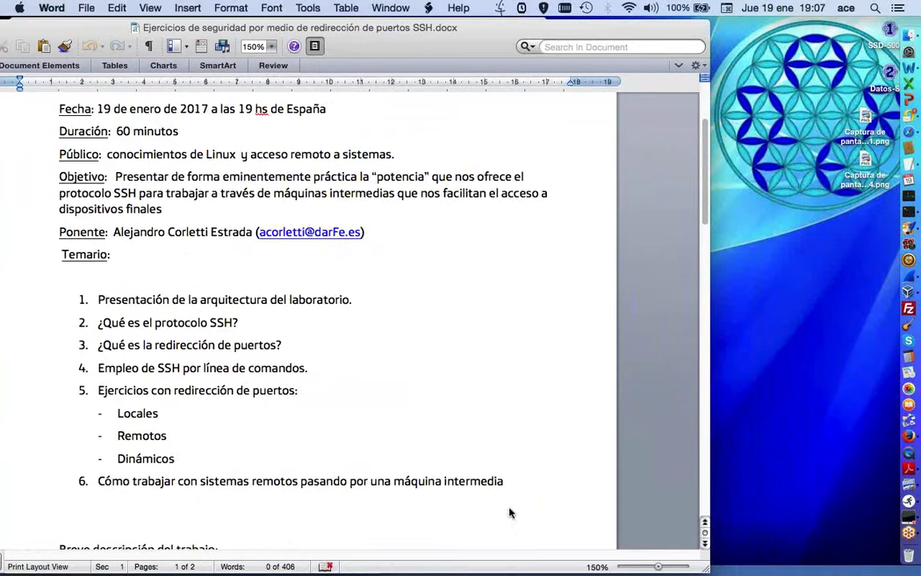
scroll(510, 508, "down", 1)
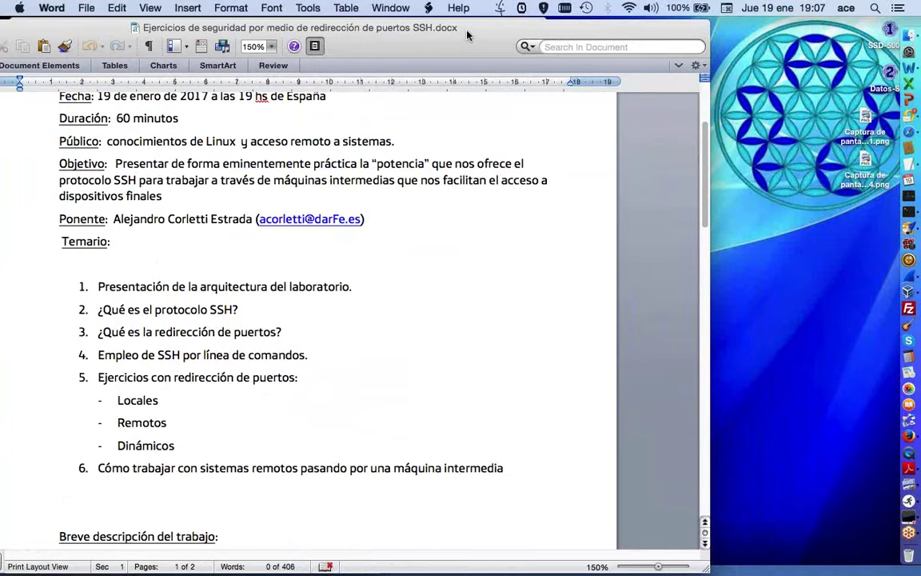
Lower the document window to uncover the Laboratorio_final.png lab diagram and bring the diagram to the front
left_click_drag(468, 31, 468, 41)
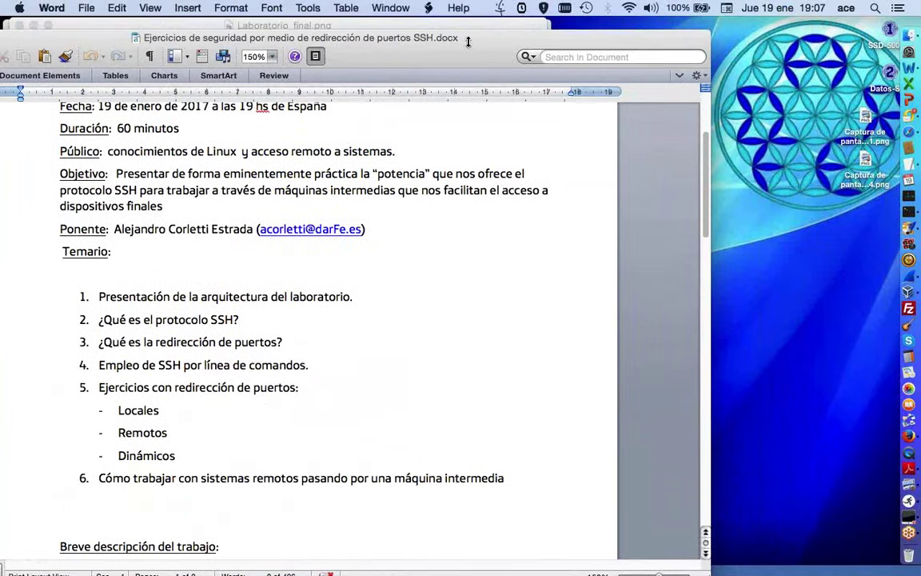
left_click_drag(532, 31, 530, 287)
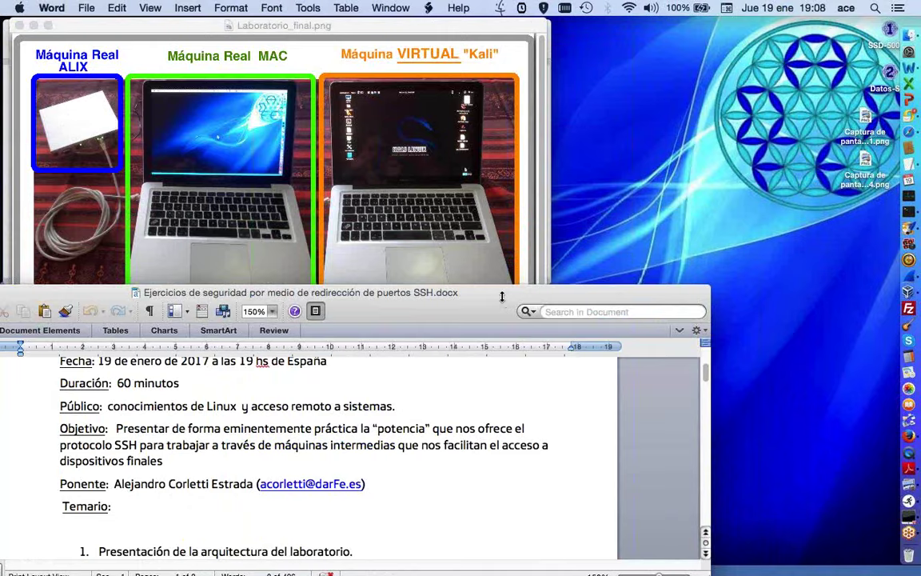
left_click_drag(503, 296, 509, 356)
scroll(528, 448, "down", 2)
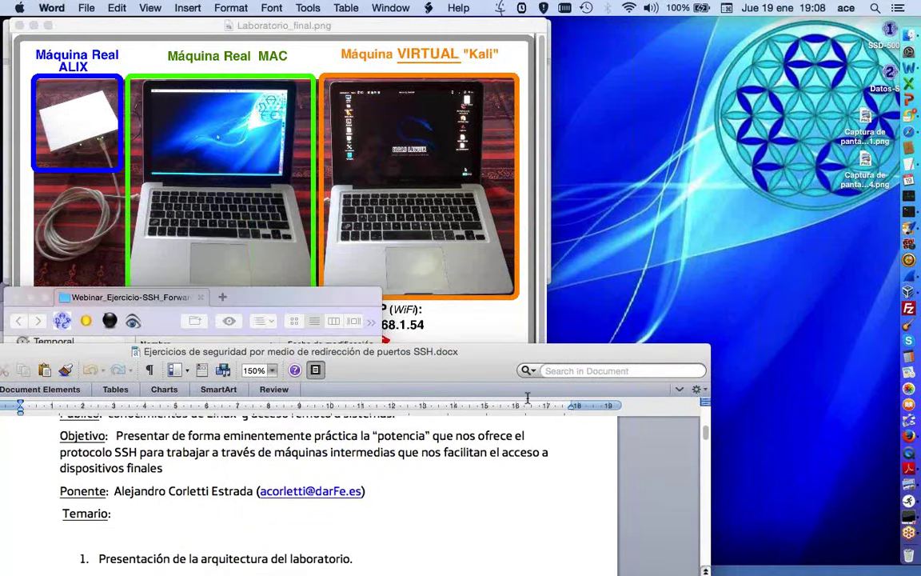
scroll(527, 398, "down", 3)
scroll(480, 404, "down", 1)
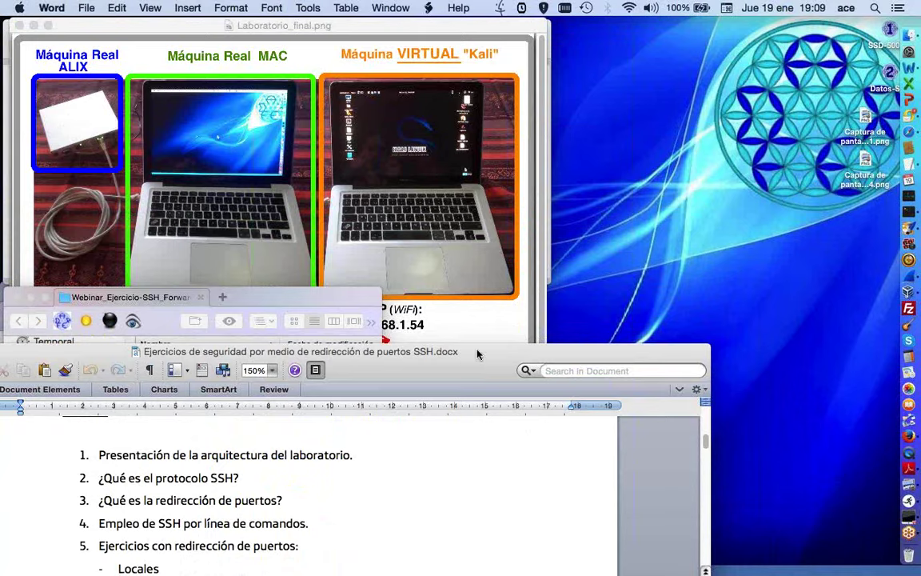
left_click(357, 297)
left_click(355, 304)
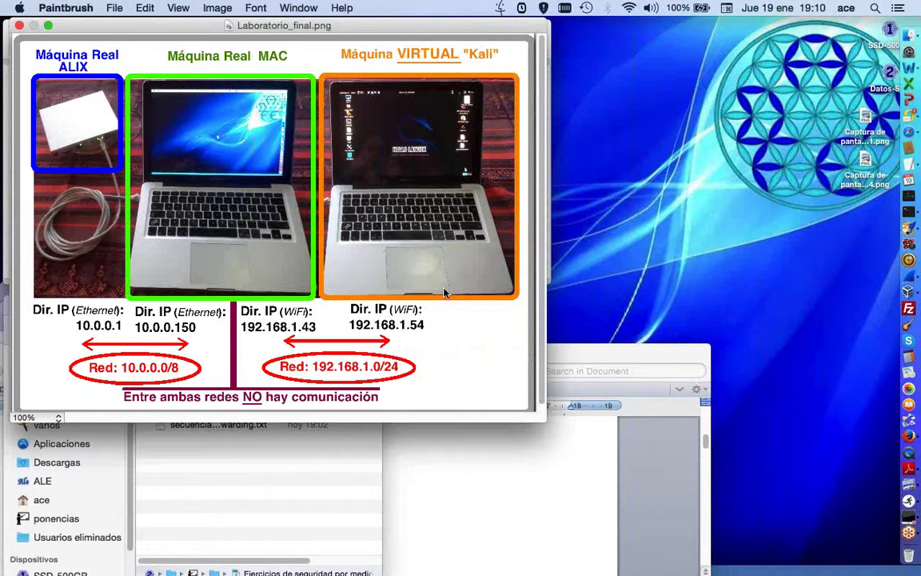
Switch to the Kali virtual machine on Escritorio 4 and minimize its terminal and Wireshark windows to clear the desktop
key("ctrl+Up")
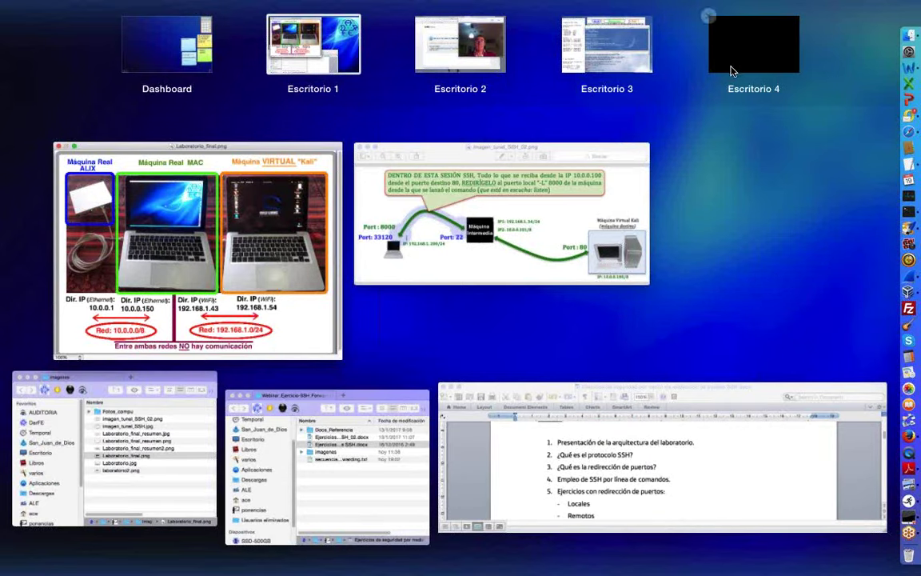
left_click(731, 71)
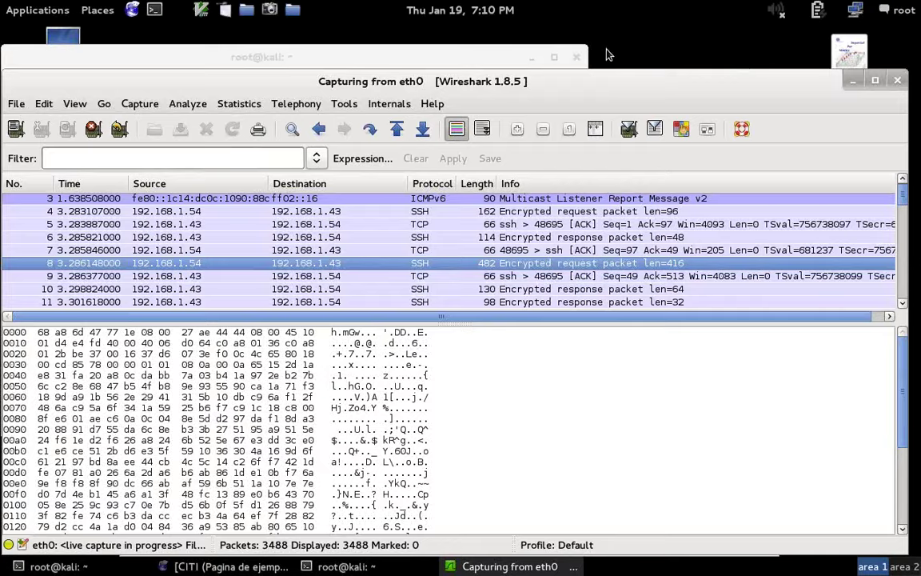
left_click(532, 58)
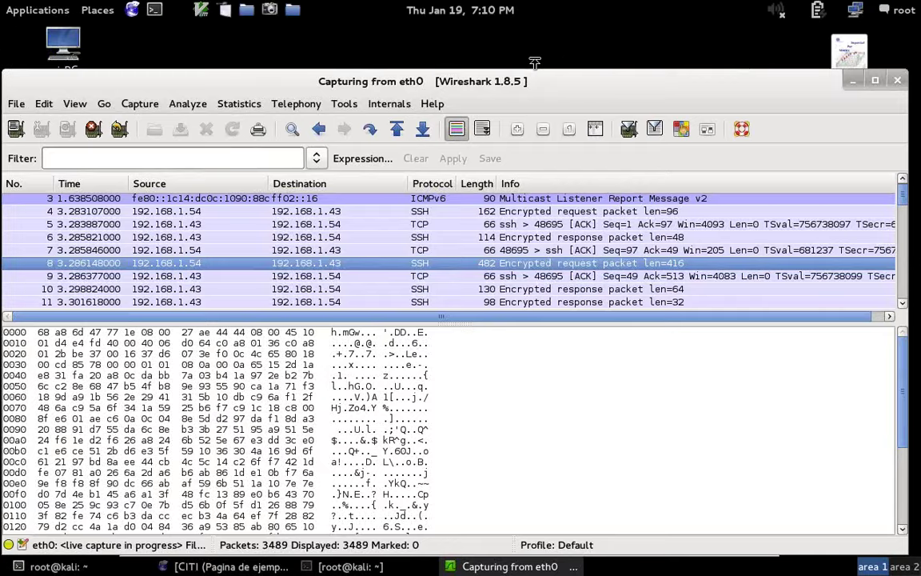
left_click(852, 80)
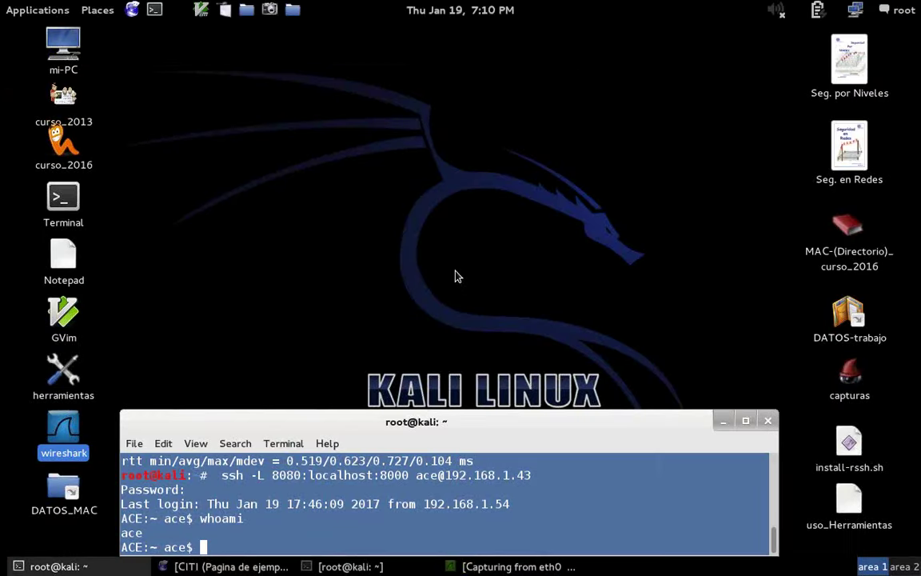
left_click_drag(382, 429, 288, 276)
left_click(628, 268)
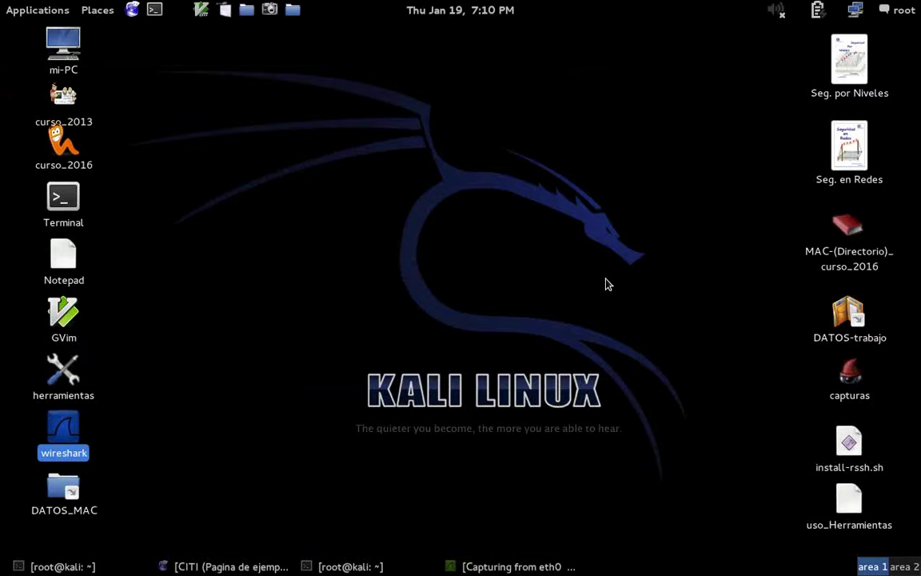
Switch to Escritorio 3 and bring the Terminal window with the ALIX tab to the front
key("ctrl+Left")
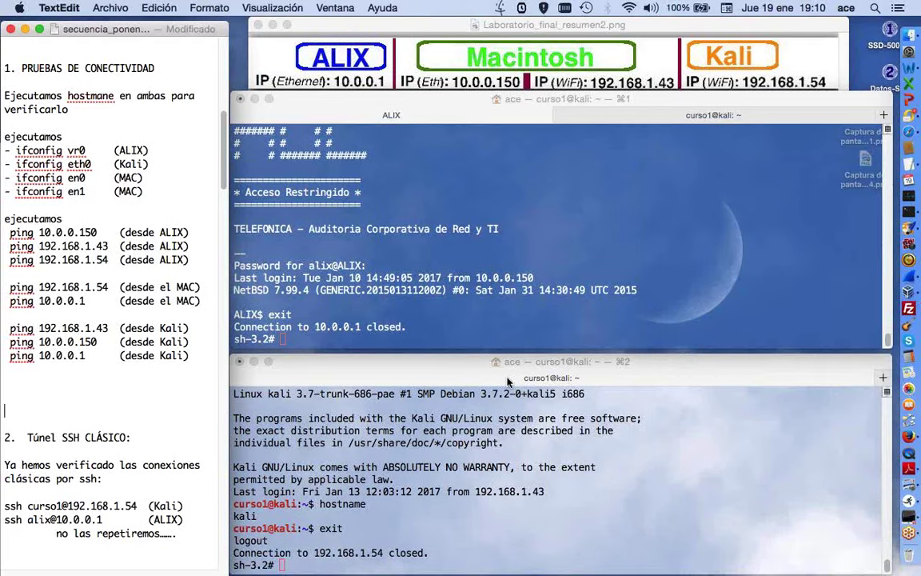
key("ctrl+Up")
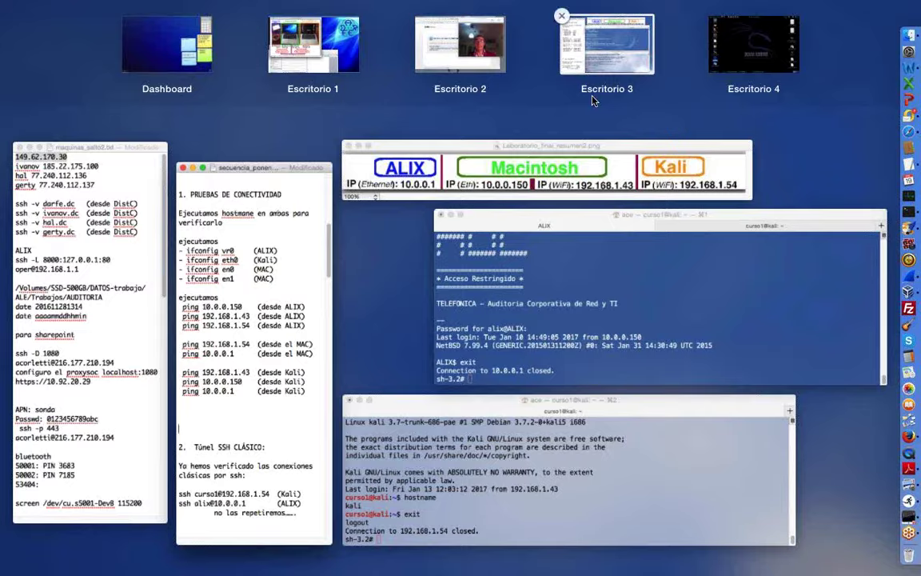
left_click(581, 298)
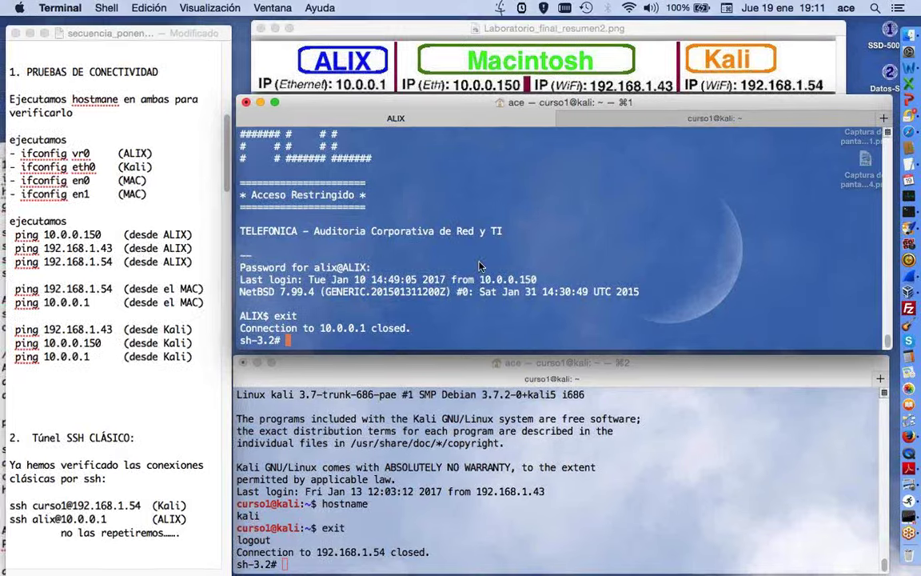
Look again at the lab architecture diagram on Escritorio 1
key("ctrl+Up")
left_click(319, 38)
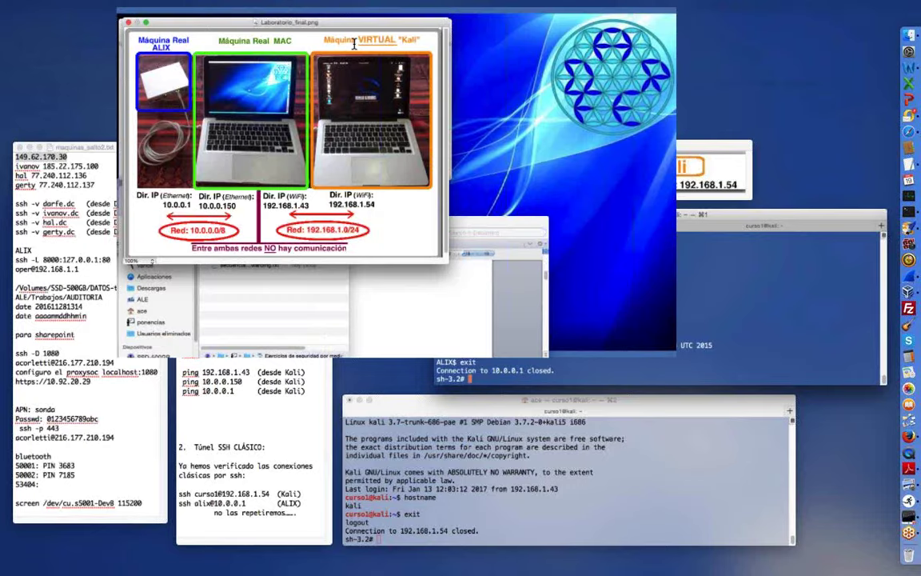
left_click(354, 44)
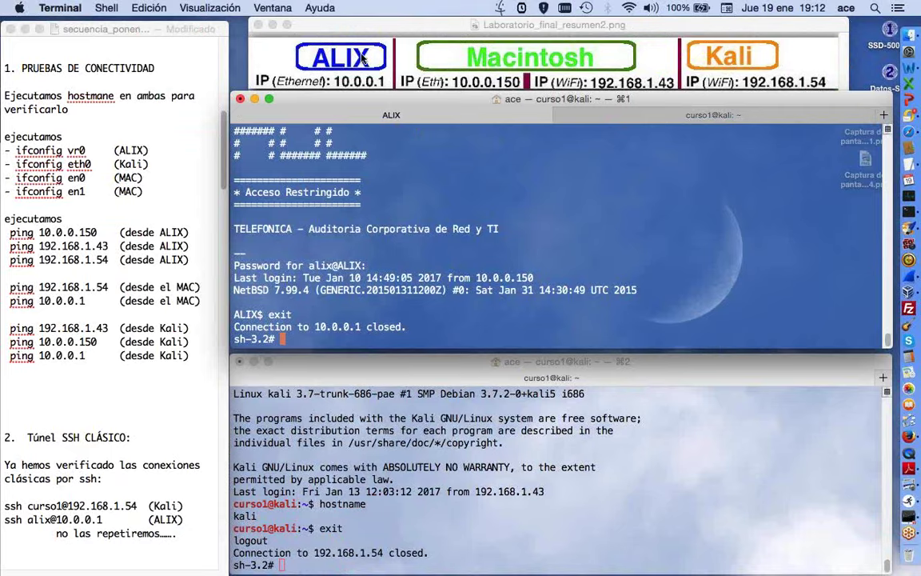
Run hostname in the Mac's Terminal window with the ALIX tab and highlight the returned host name
left_click(441, 364)
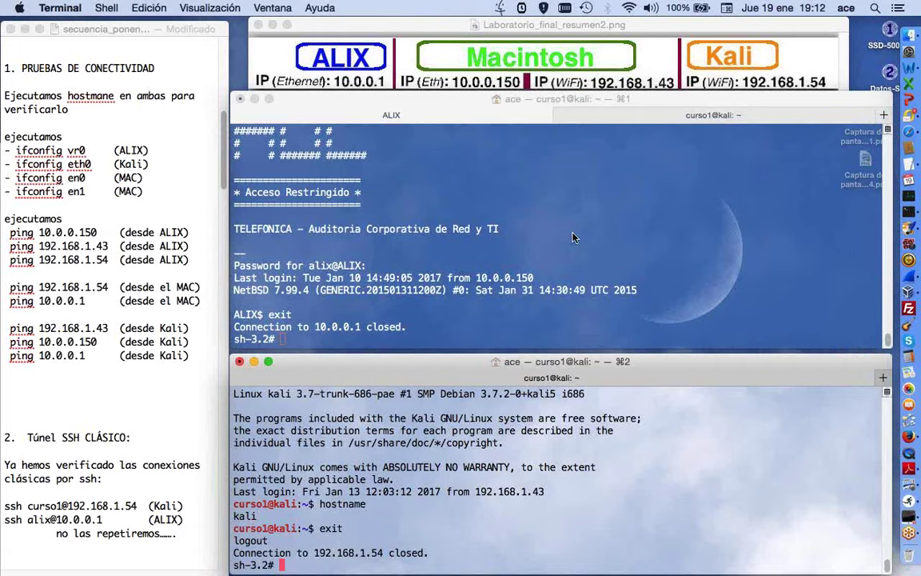
left_click(377, 317)
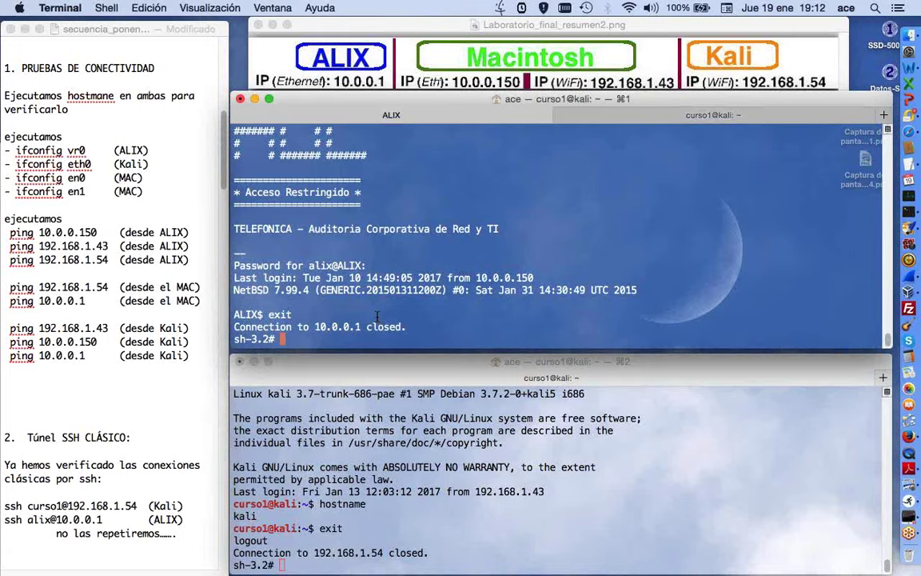
type("hostanme")
key("Return")
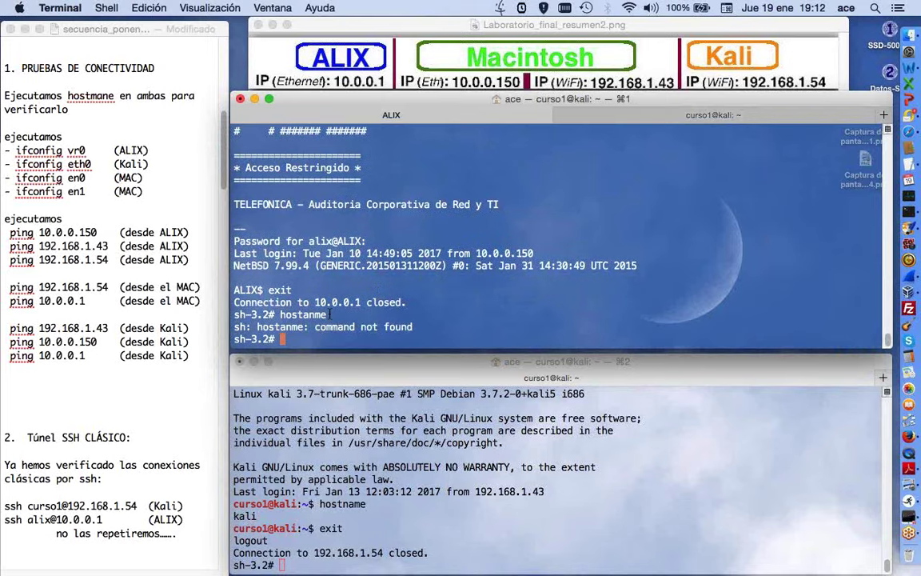
key("Up")
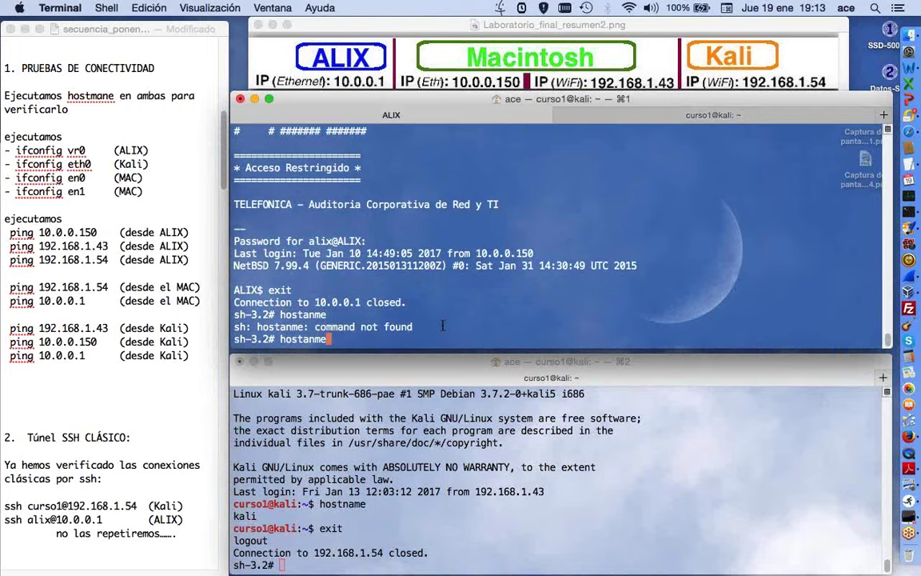
key("BackSpace")
key("BackSpace")
key("BackSpace")
key("BackSpace")
type("name")
key("Return")
left_click_drag(287, 327, 231, 327)
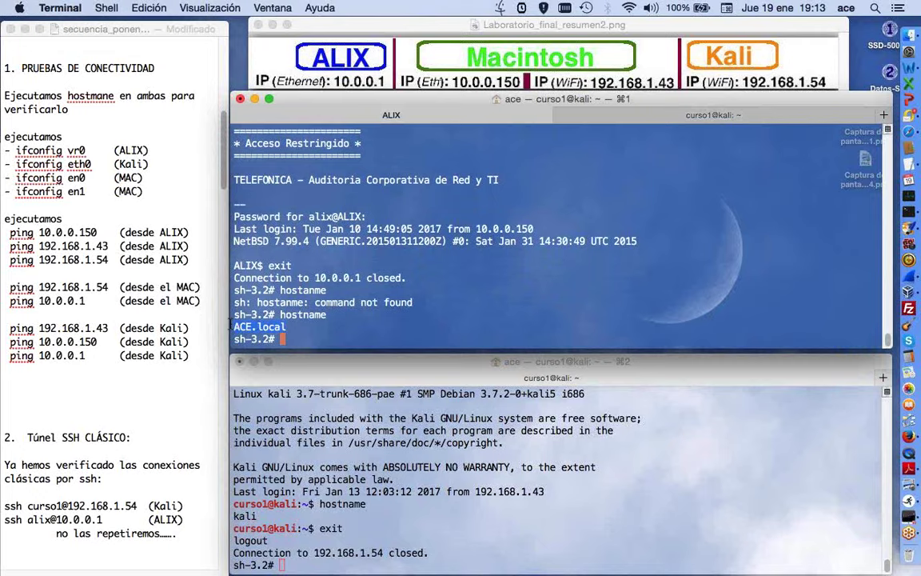
Run ifconfig on the Mac and examine the en1 and en0 interface addresses
type("ifconfig")
key("Return")
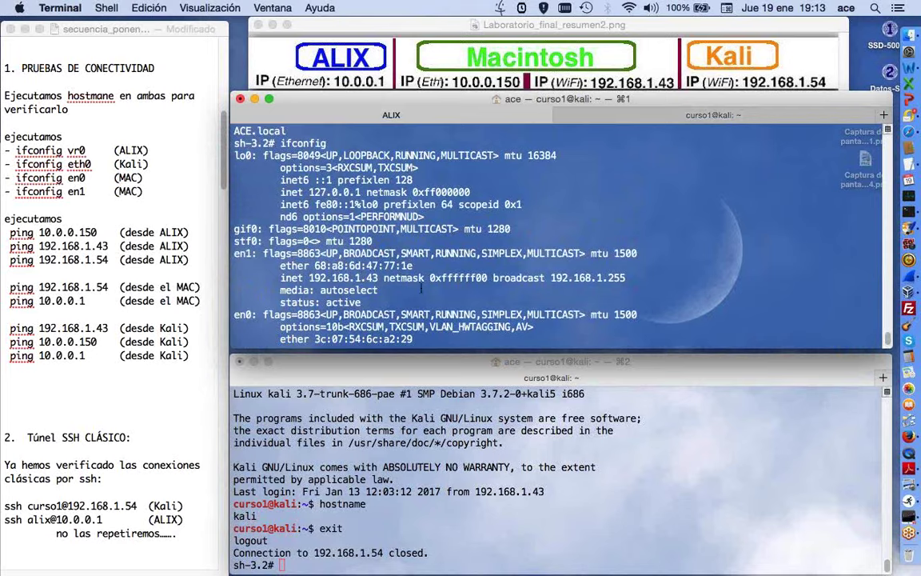
scroll(422, 289, "down", 2)
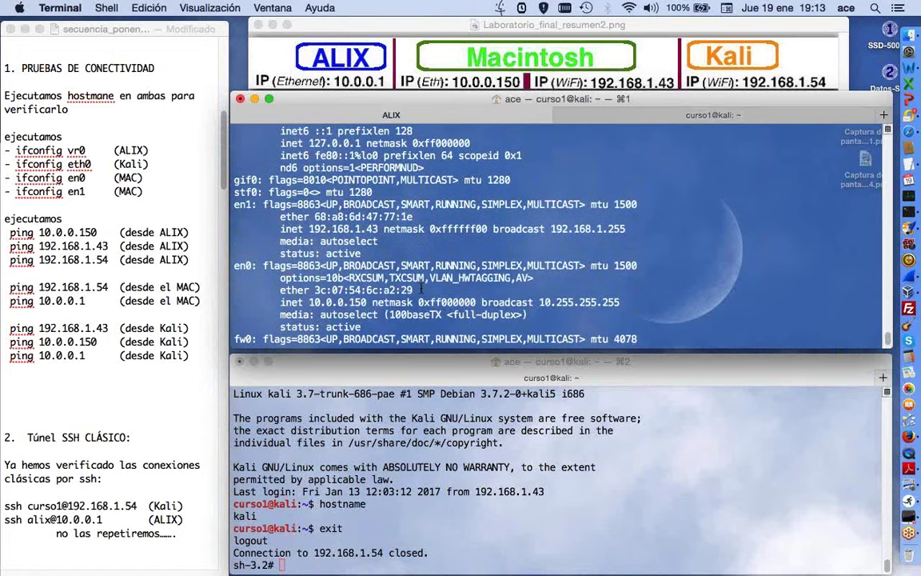
scroll(422, 288, "down", 1)
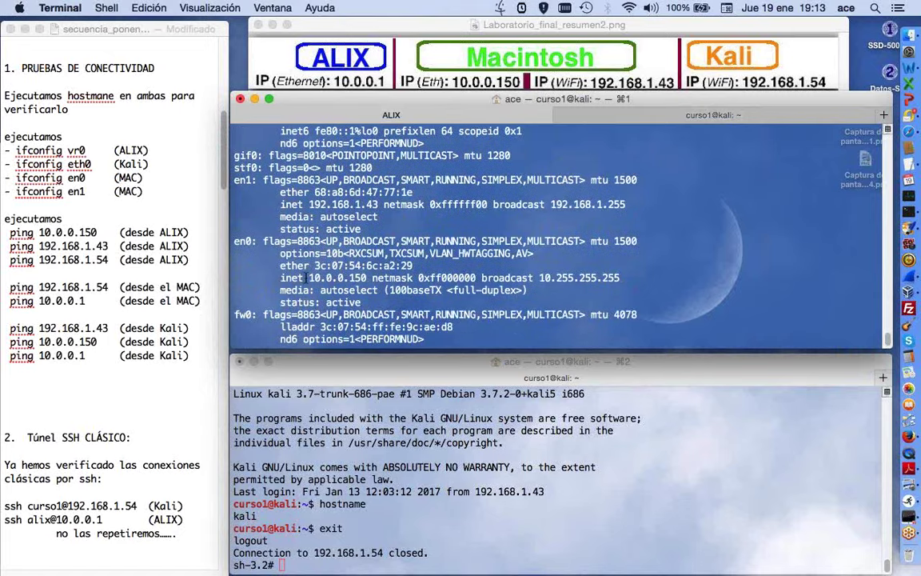
Highlight the en0 interface's inet address in the ifconfig output and ping ALIX at 10.0.0.1 from the Mac, stopping after a few replies
left_click_drag(308, 277, 367, 278)
scroll(448, 338, "down", 1)
scroll(448, 338, "down", 5)
type("ping")
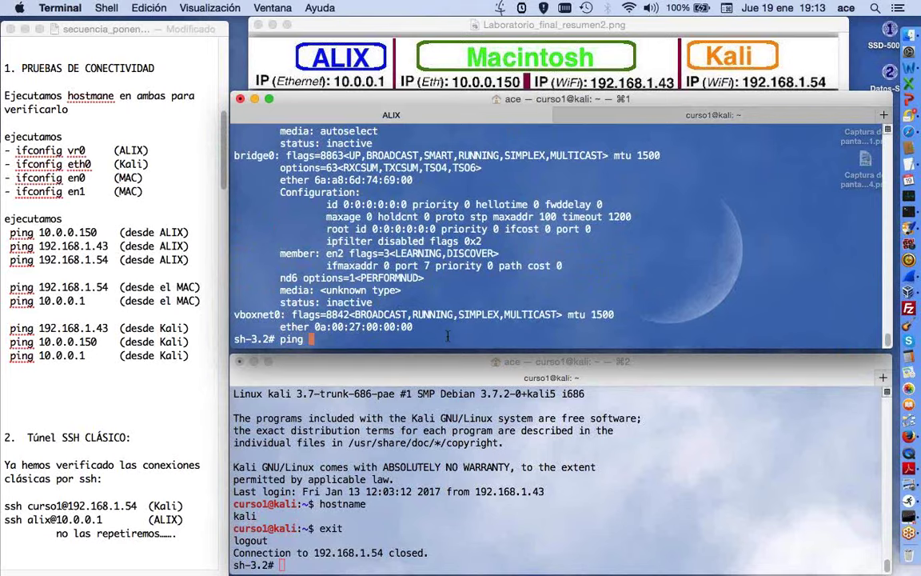
type(" 10.0.0.1")
key("Return")
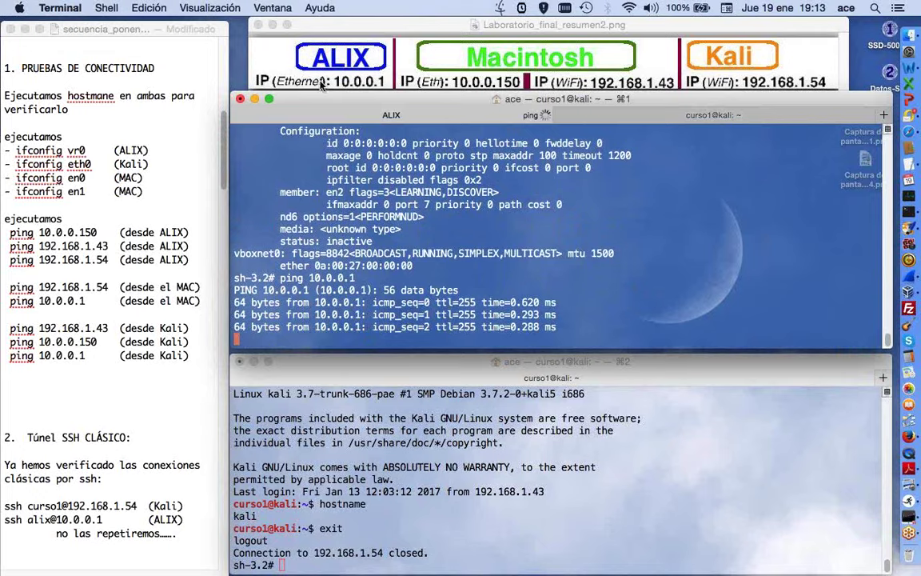
key("ctrl+c")
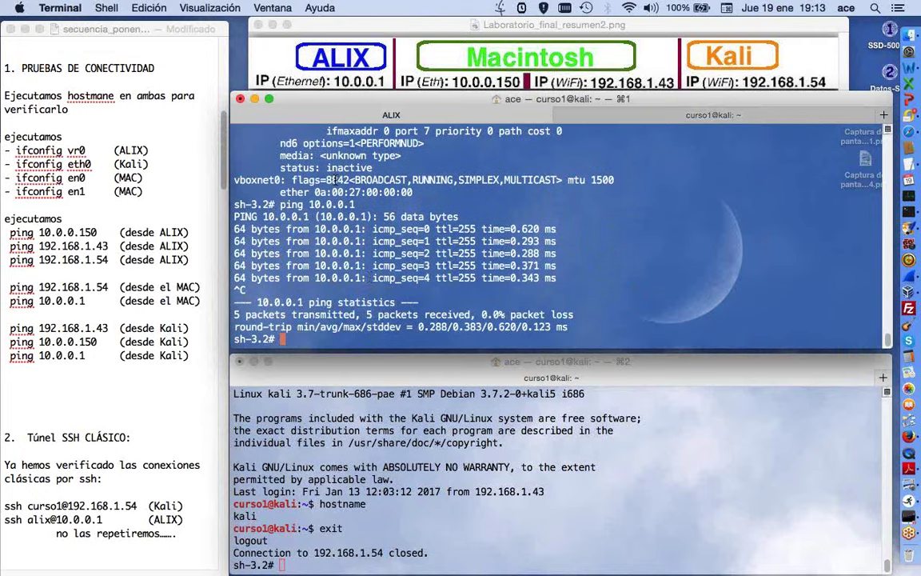
Ping the Kali machine at 192.168.1.54 from the Mac's terminal and stop after a few packets
type("ping 192.1")
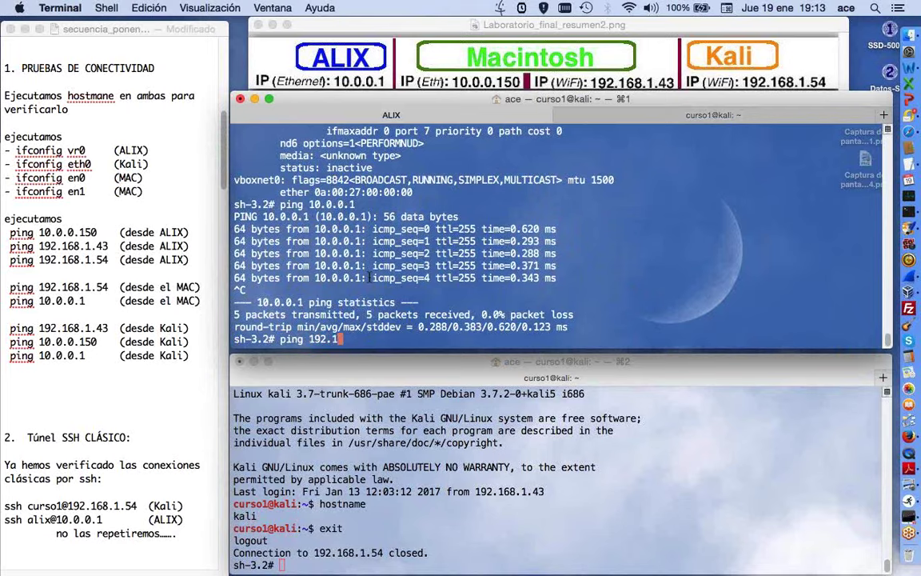
type("68.1.")
left_click(726, 49)
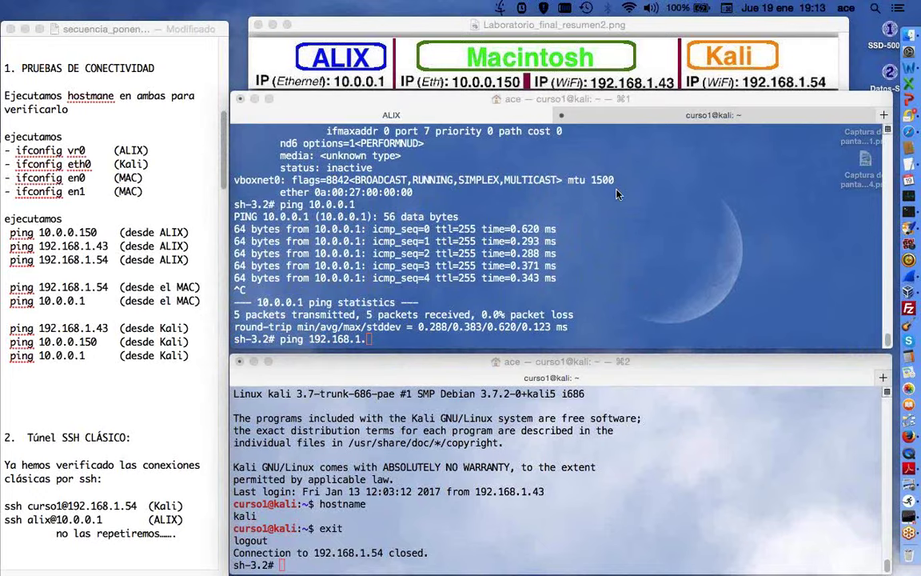
left_click(441, 336)
type("54")
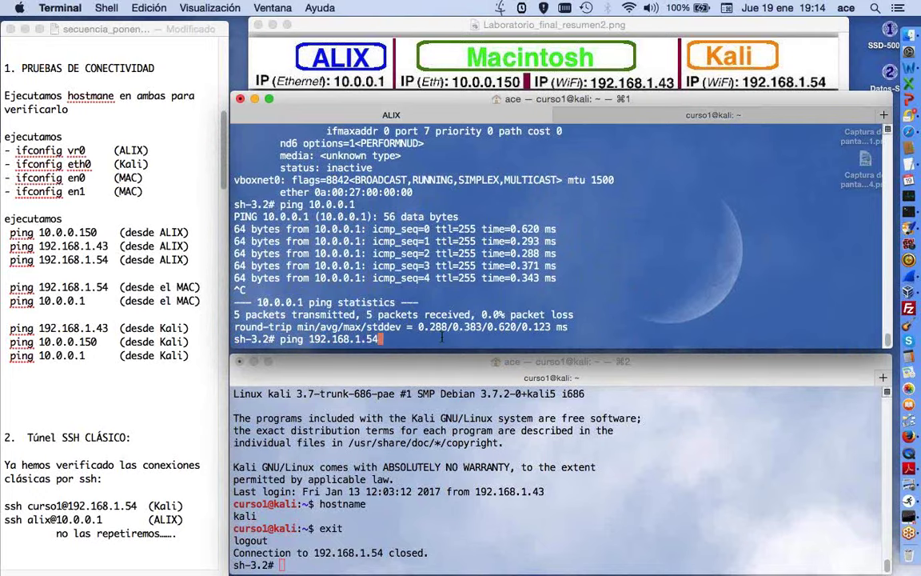
key("Return")
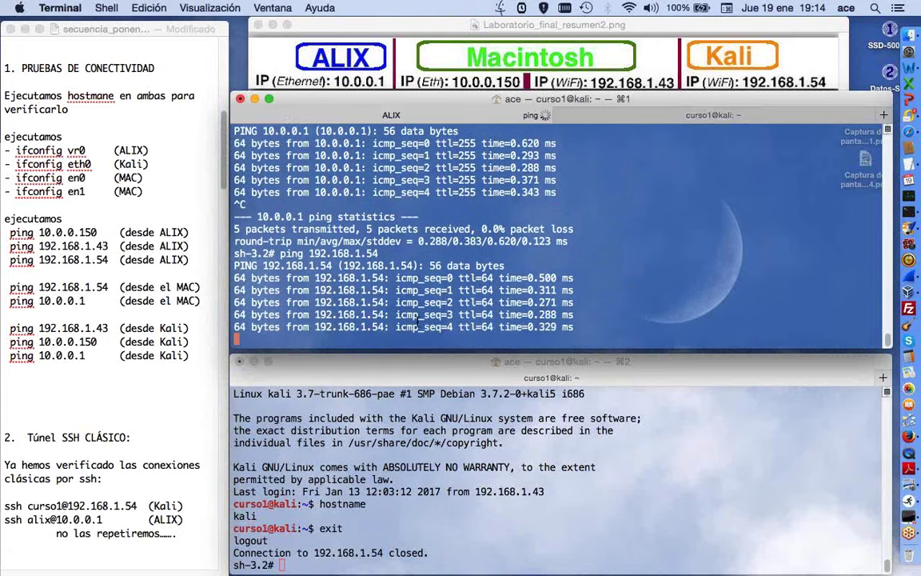
key("ctrl+c")
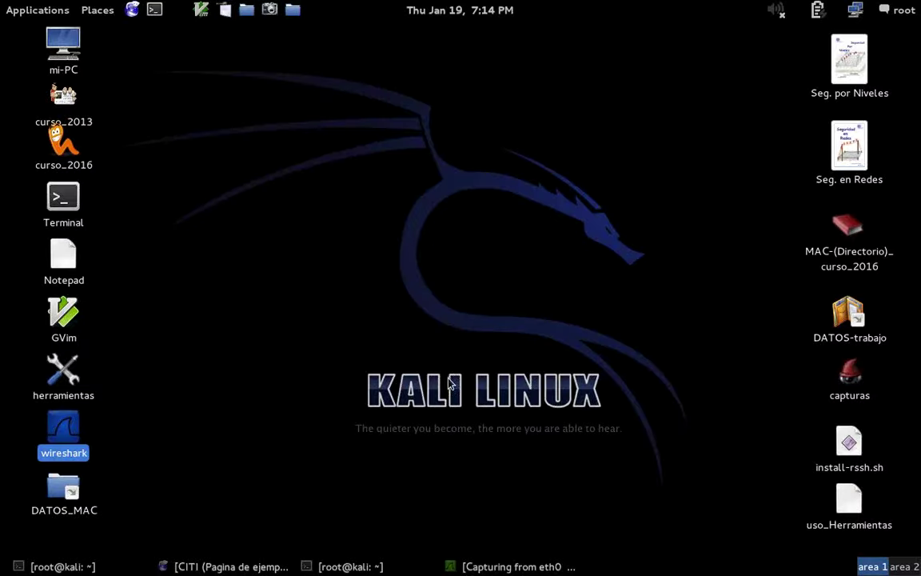
Switch to the Kali desktop, restore its second root terminal and ping the Mac at 192.168.1.43, stopping after a few packets
left_click(280, 528)
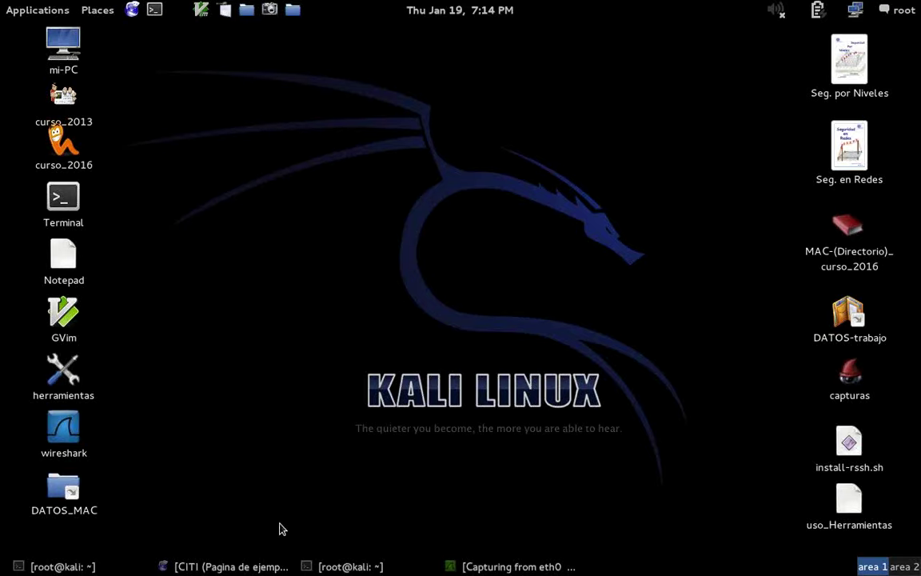
left_click(343, 566)
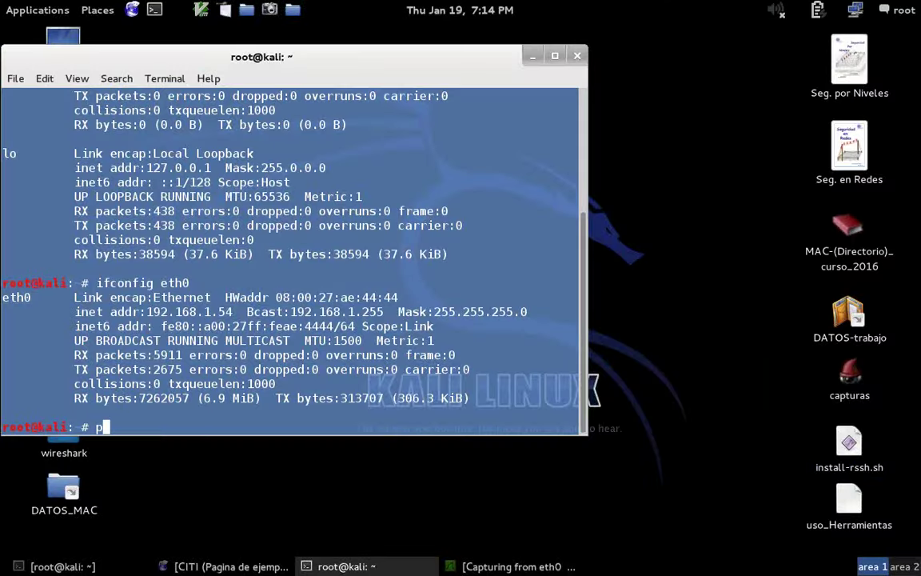
type("ping 192.168.1.")
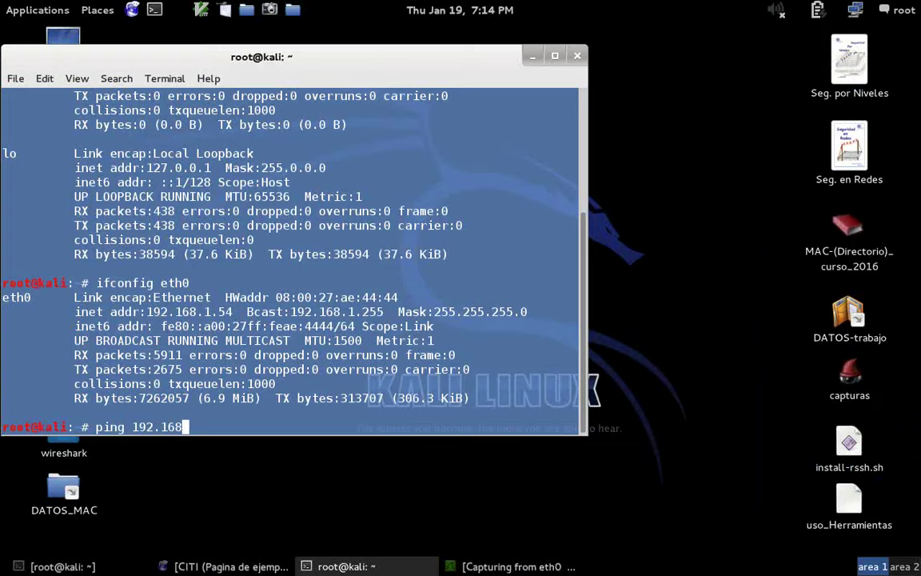
type("43")
key("Return")
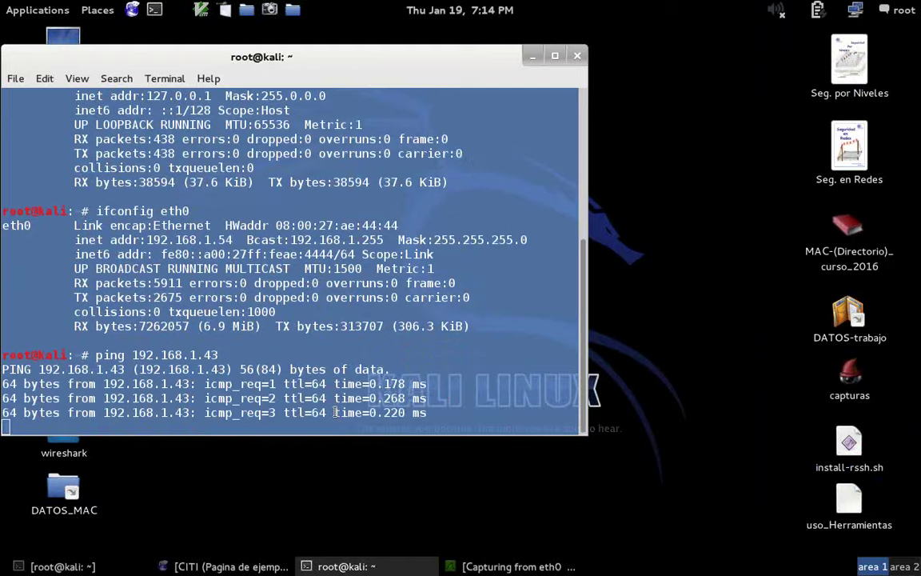
key("ctrl+c")
key("ctrl+Left")
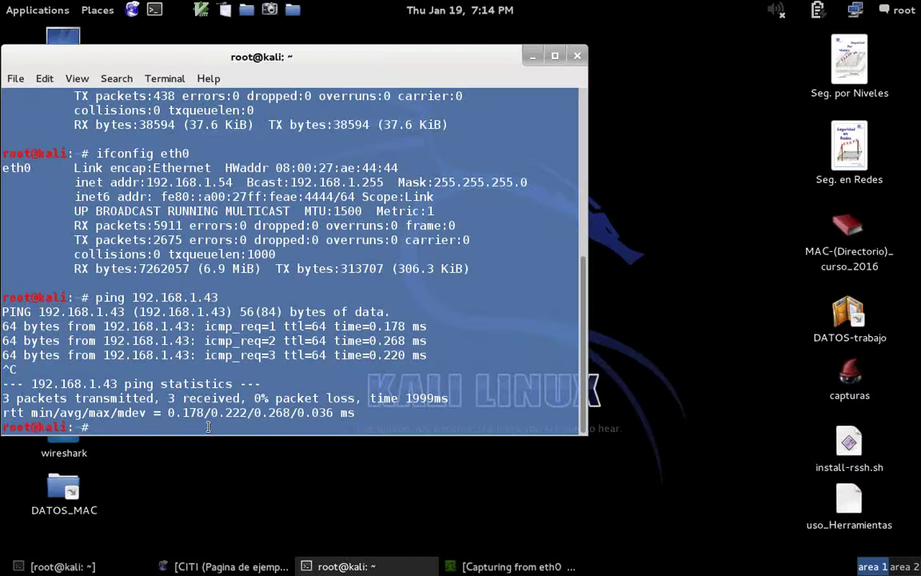
Try pinging ALIX at 10.0.0.1 and the Mac's Ethernet address 10.0.0.150 from Kali, stopping each ping after a few seconds
type("ping 10.0.0.1")
key("Return")
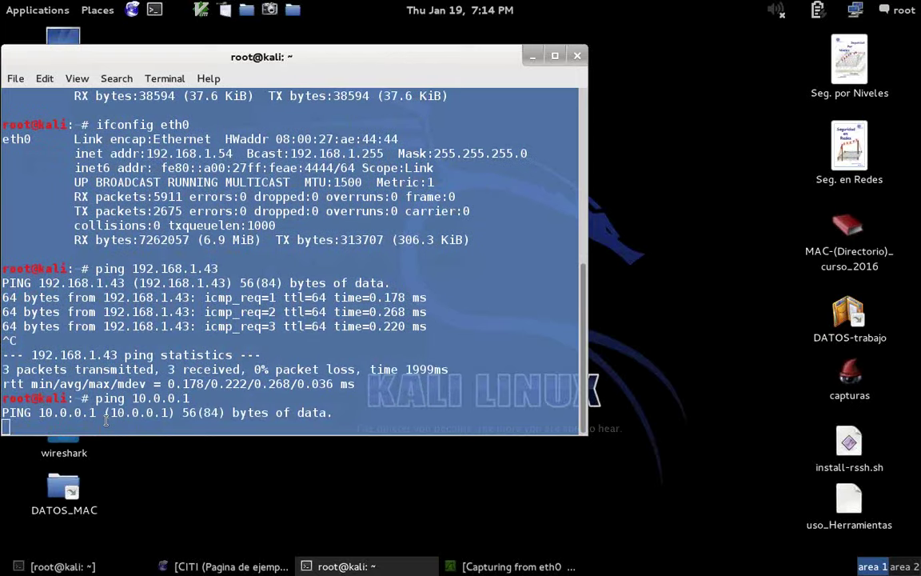
key("ctrl+c")
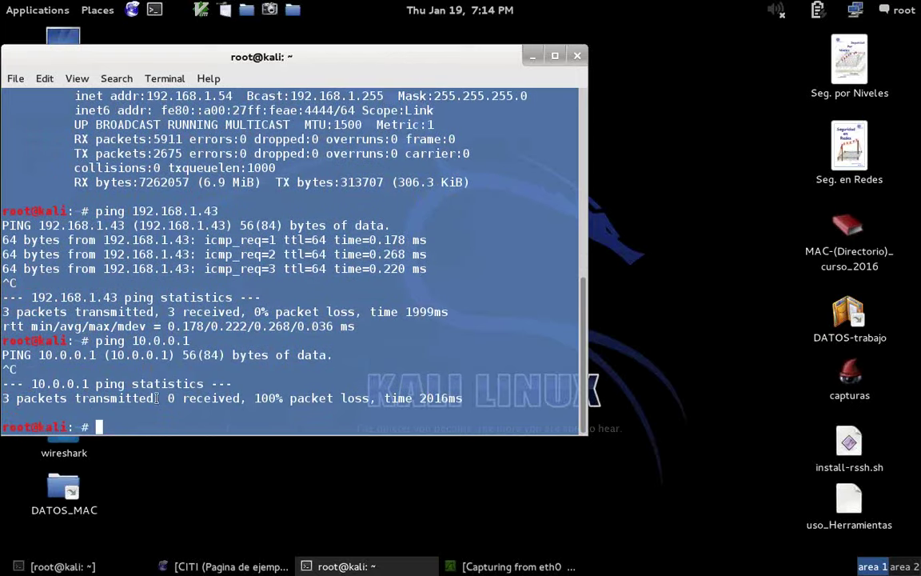
key("Up")
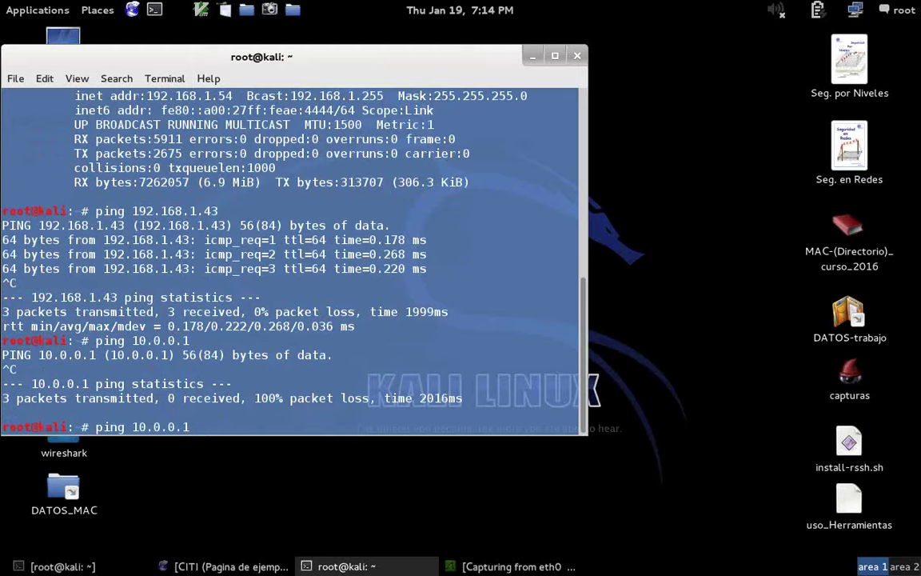
type("50")
key("Return")
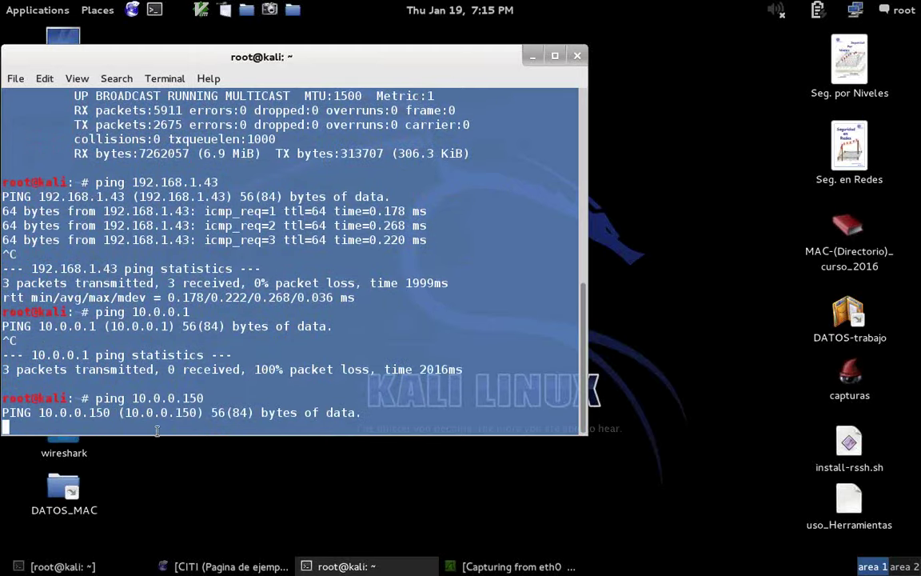
key("ctrl+c")
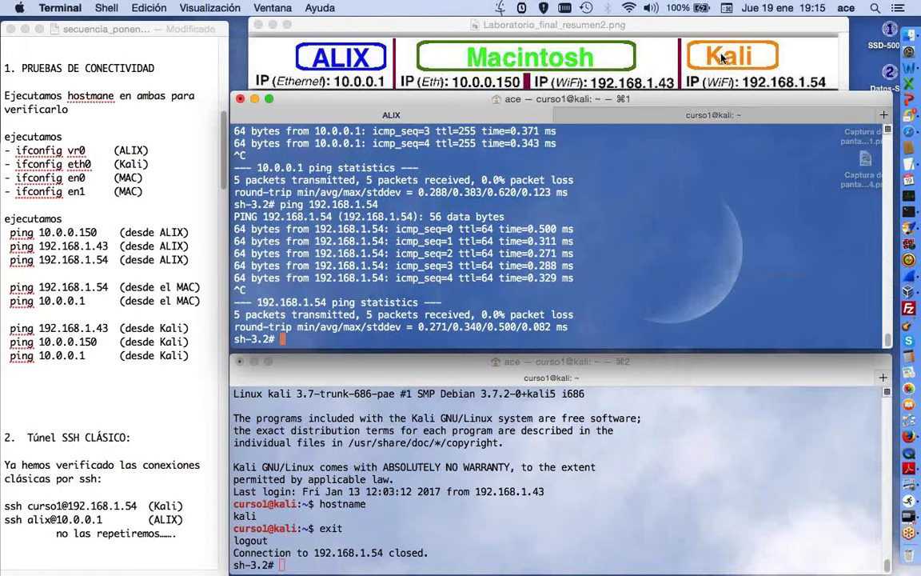
Return to the Mac and highlight the "PRUEBAS DE CONECTIVIDAD" section and its heading in the TextEdit notes
left_click(133, 137)
scroll(132, 121, "up", 2)
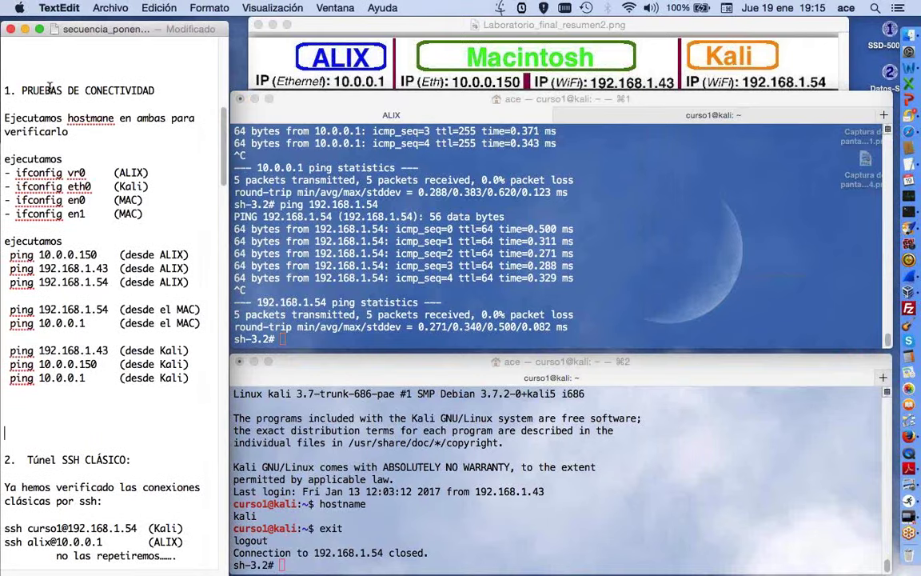
left_click_drag(55, 77, 150, 395)
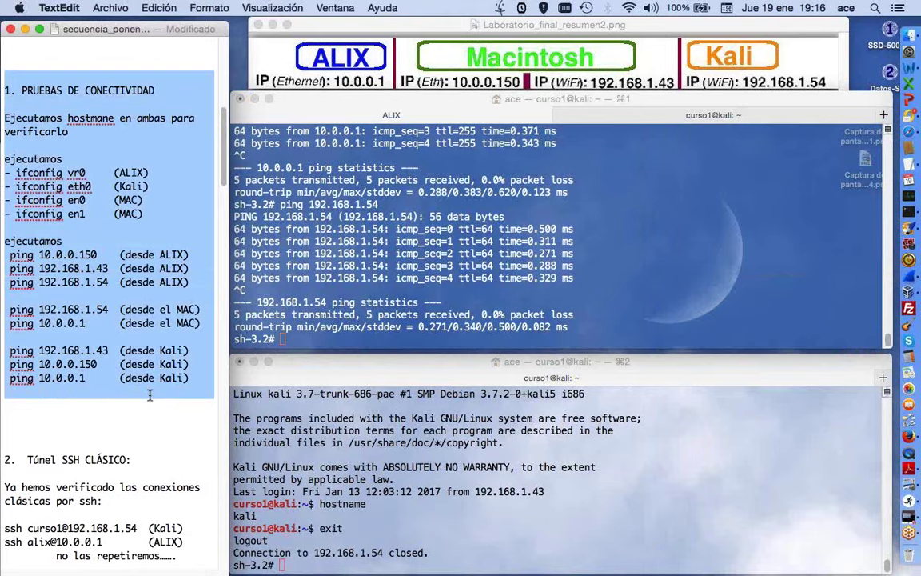
left_click(43, 96)
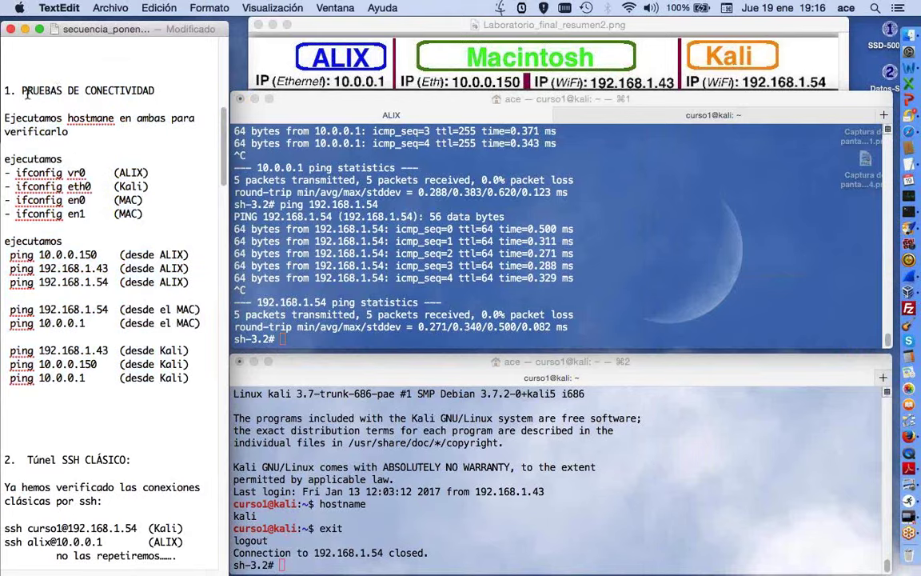
left_click_drag(24, 88, 195, 88)
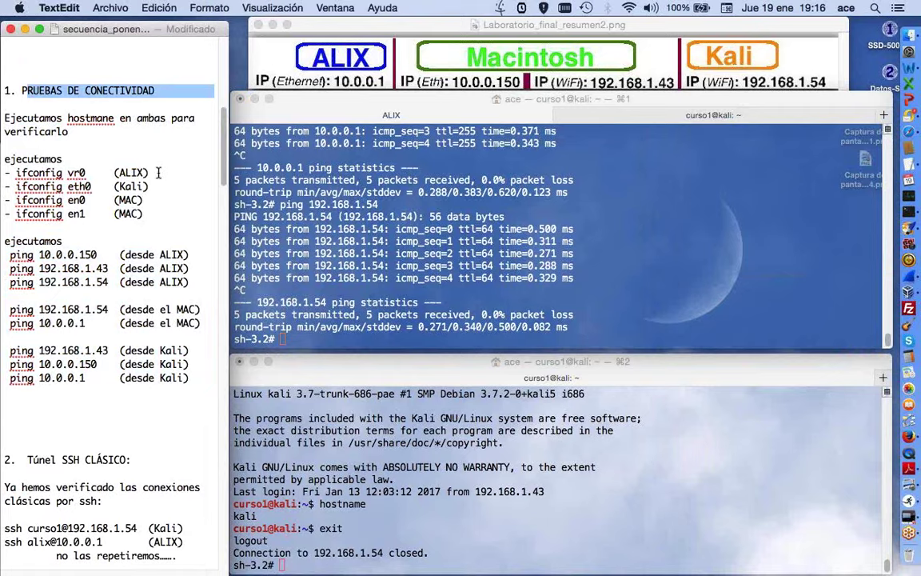
left_click(268, 315)
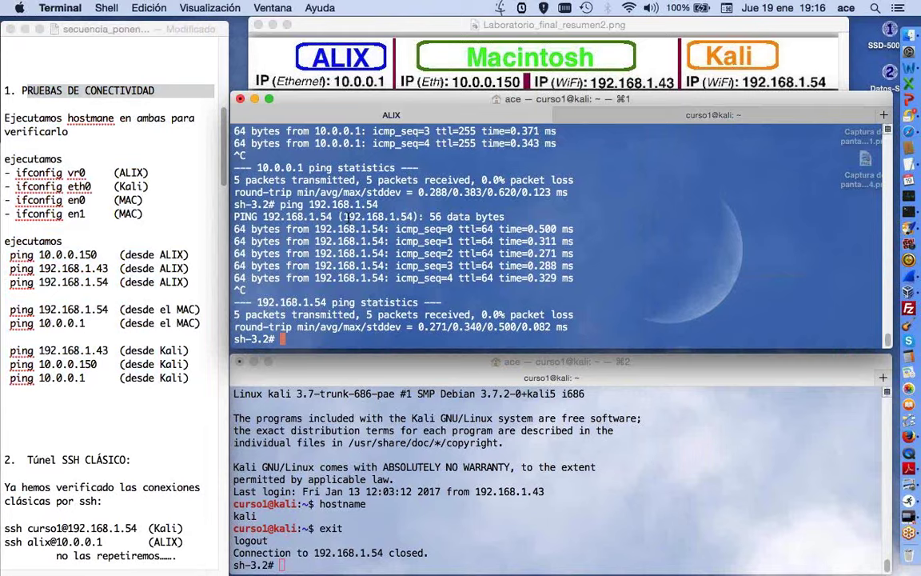
type("ssh alix@")
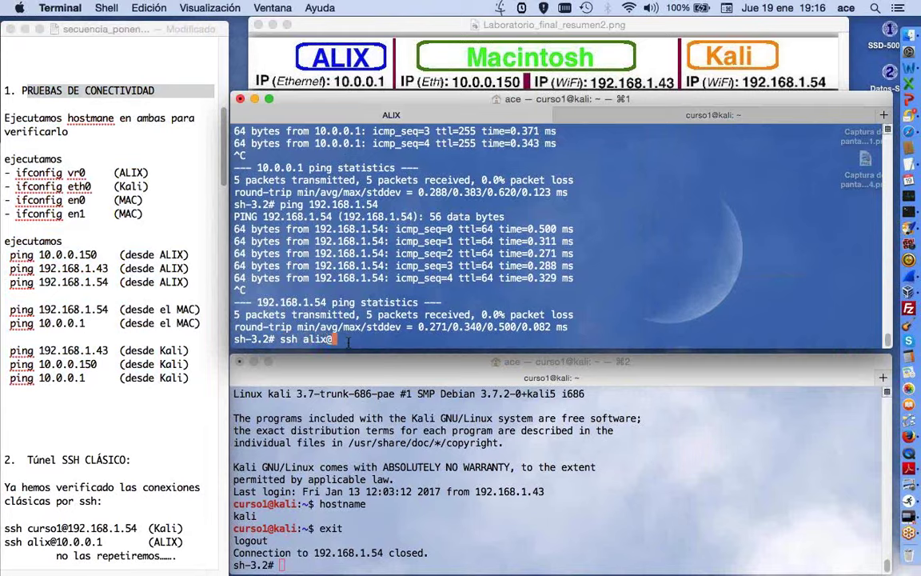
type("10.0.0.1")
key("Return")
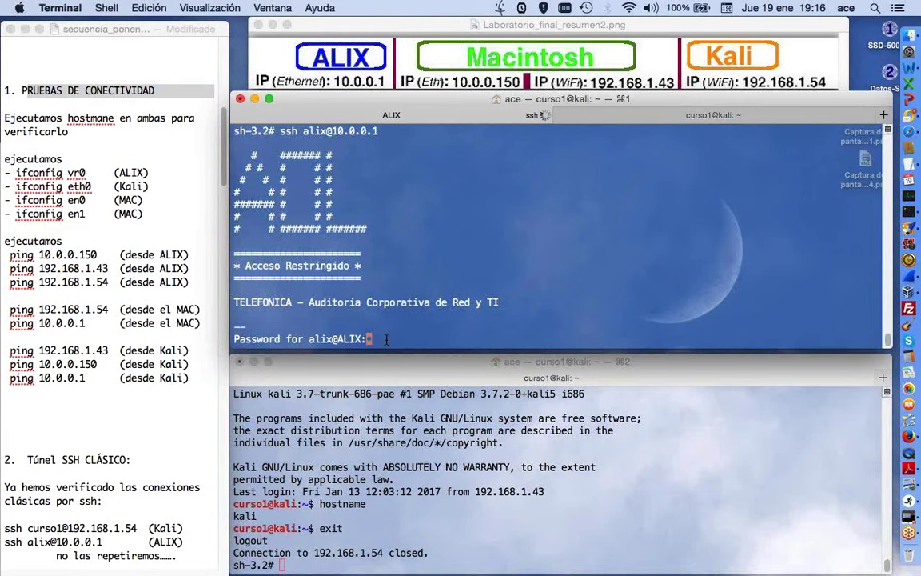
key("Return")
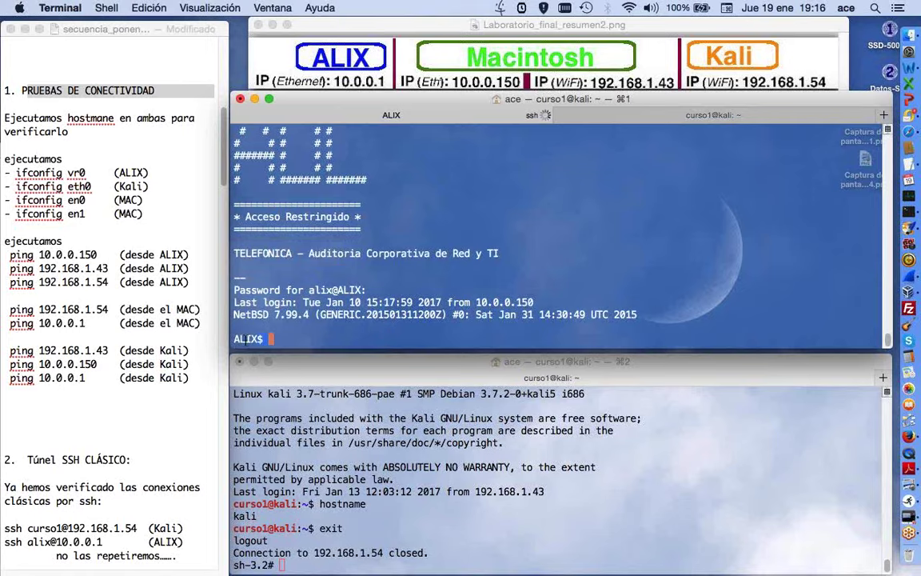
Highlight the ALIX prompt, run hostname in the SSH session and highlight the returned host name
left_click_drag(264, 340, 226, 340)
type("host")
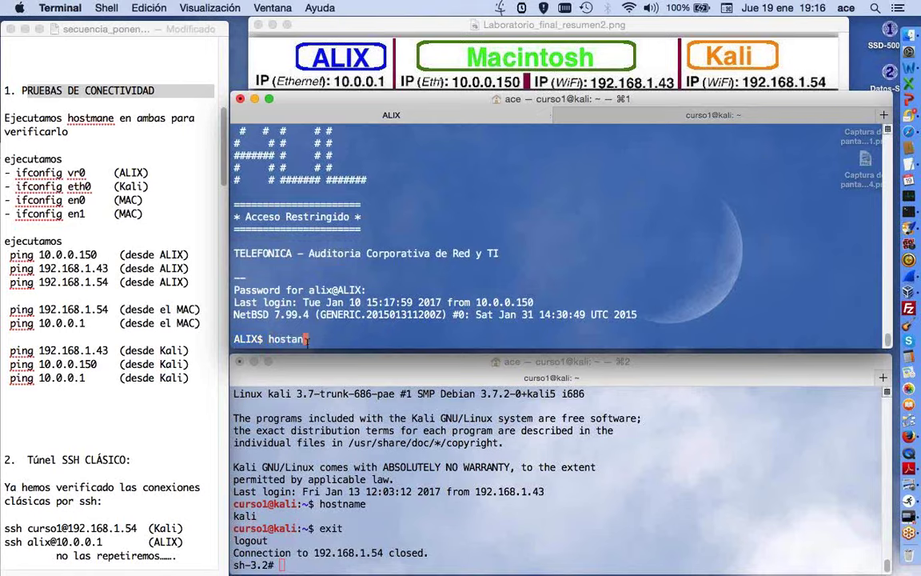
type("name")
key("Return")
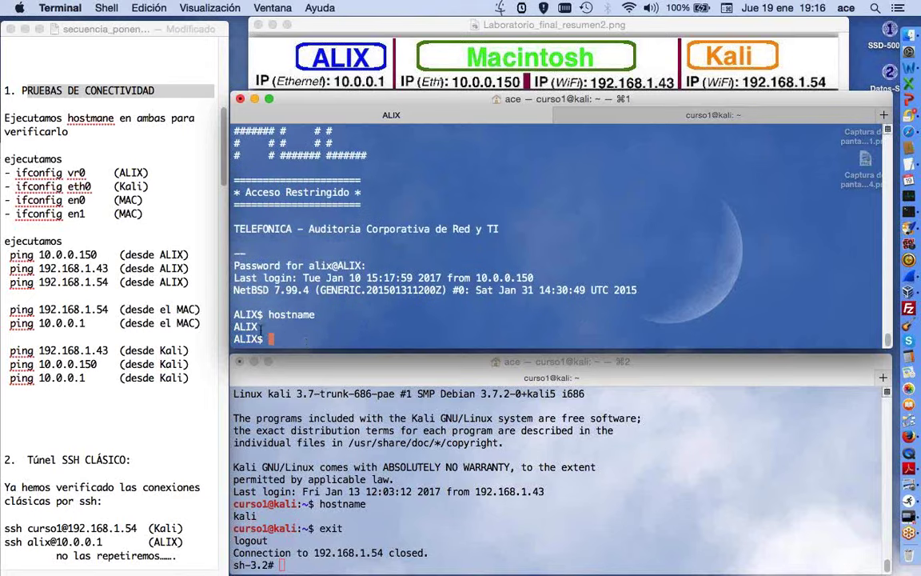
left_click_drag(233, 326, 314, 328)
Copy "ifconfig vr0" from the TextEdit notes, run it on ALIX and highlight the interface's inet address
left_click(86, 173)
left_click_drag(86, 172, 11, 172)
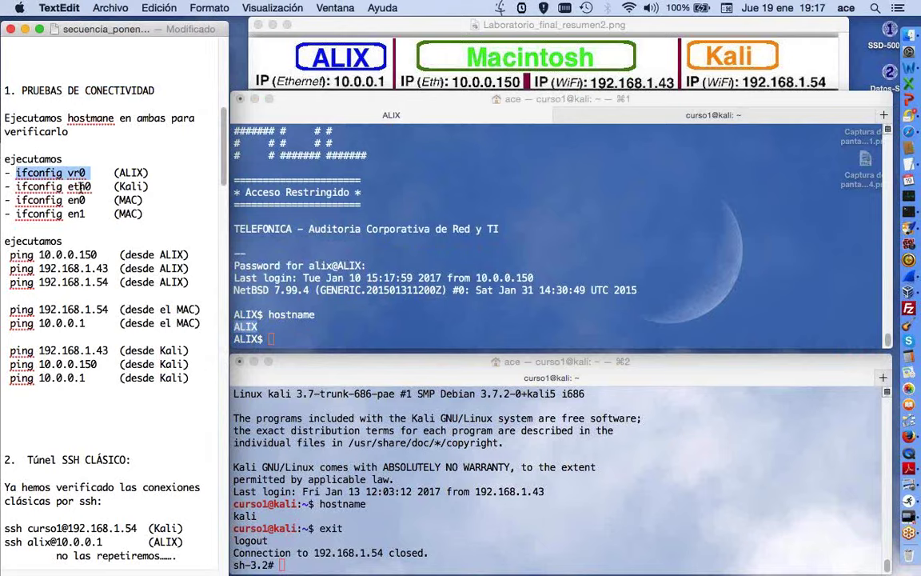
key("super+Tab")
key("super+v")
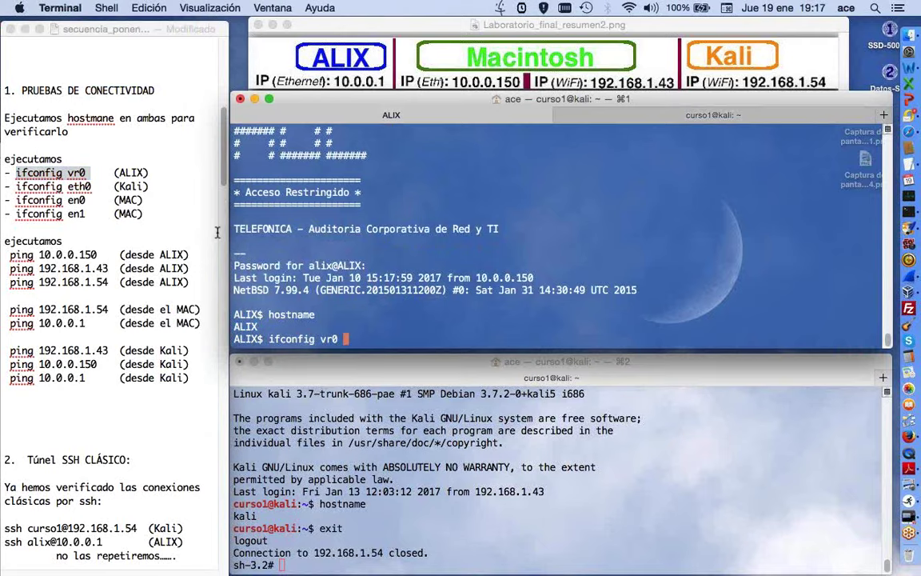
key("Return")
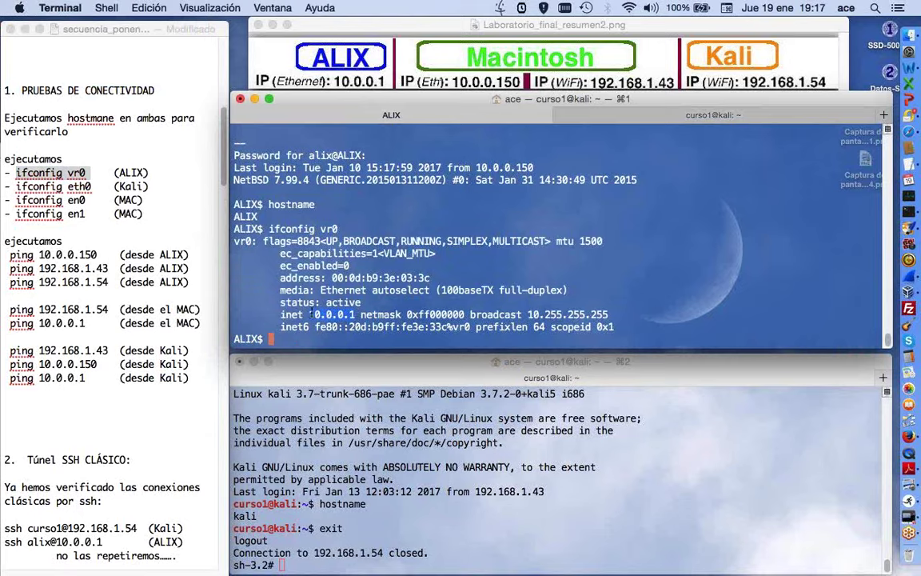
left_click_drag(356, 314, 307, 314)
left_click(308, 305)
Try pinging the Mac's WiFi address 192.168.1.43 from the ALIX session and stop after a few packets
type("ping 192.1689")
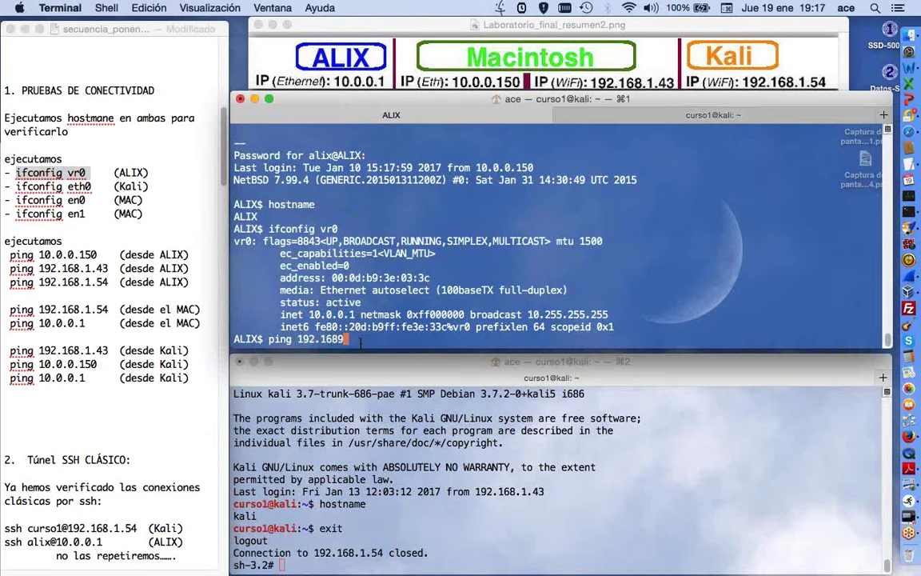
key("BackSpace")
type(".1.43")
key("Return")
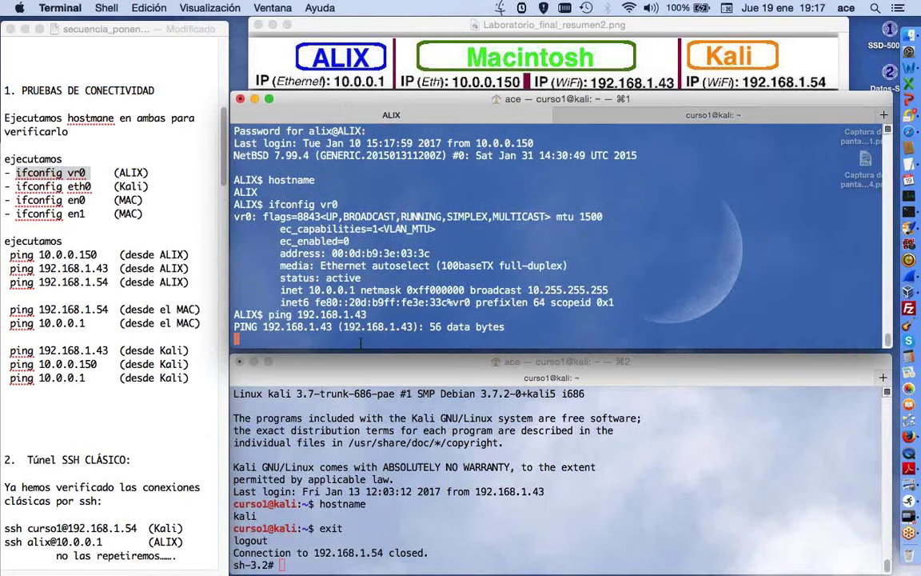
key("ctrl+c")
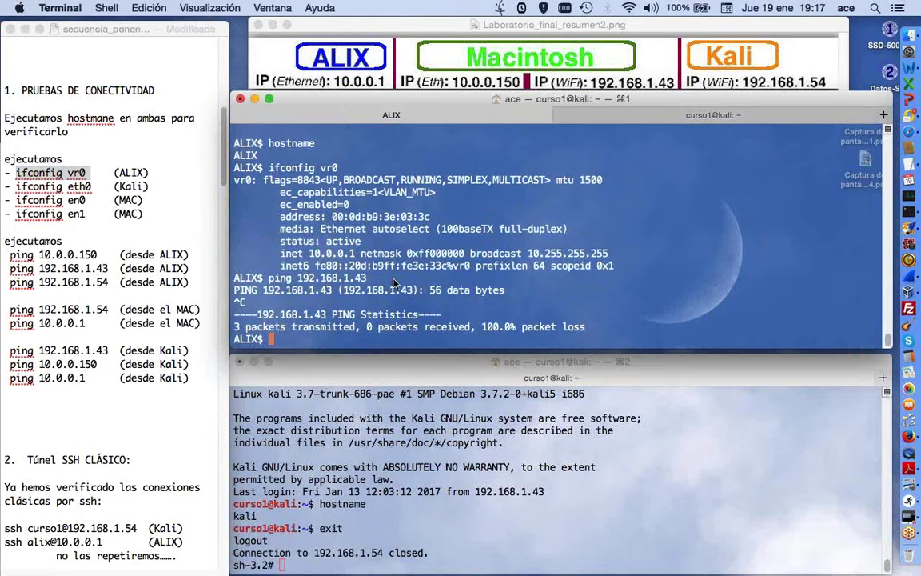
Run hostname at the Mac's own prompt in the lower terminal window and highlight the returned host name
left_click(376, 559)
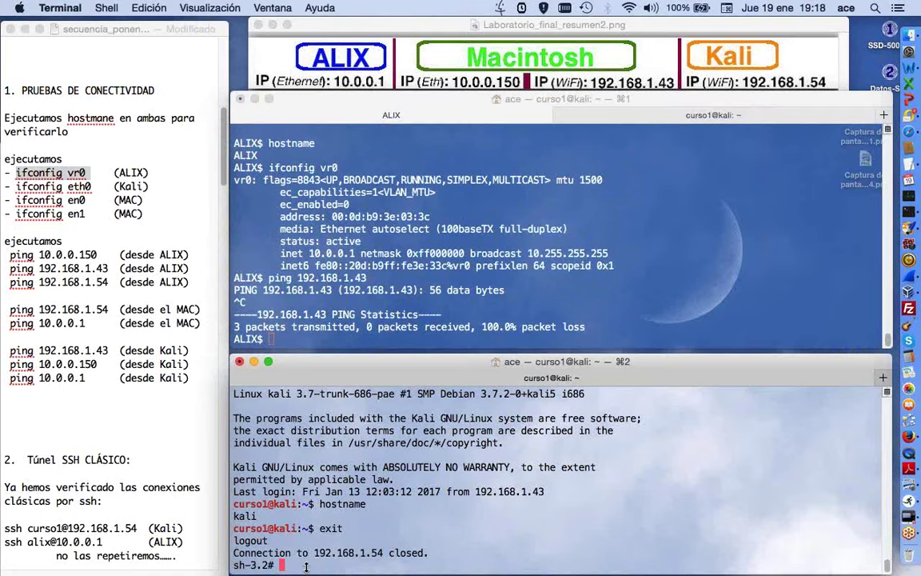
type("hostname")
key("Return")
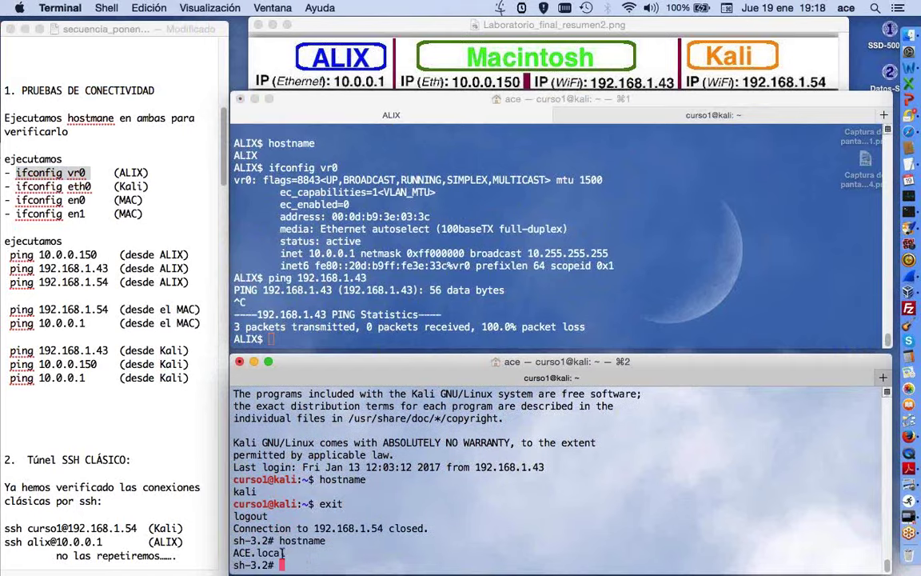
left_click_drag(285, 553, 223, 552)
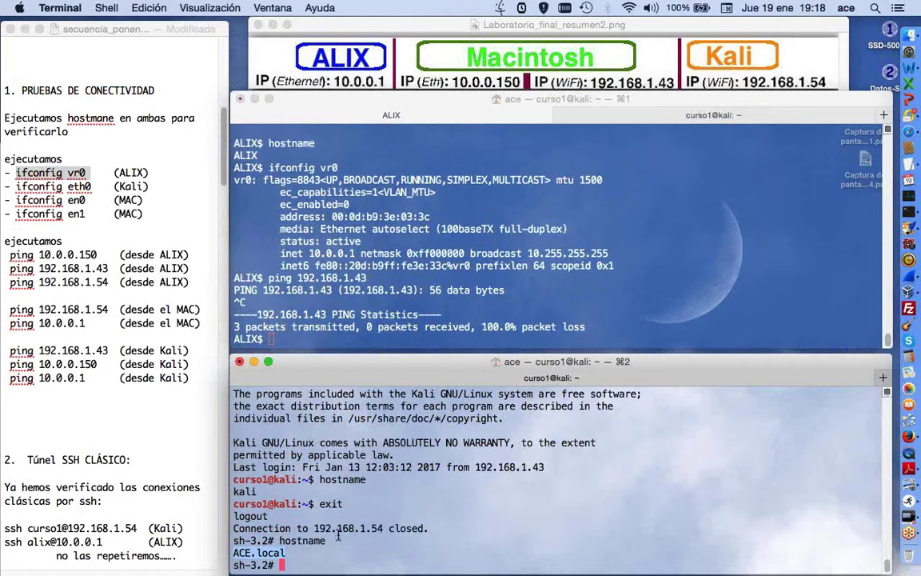
left_click(312, 560)
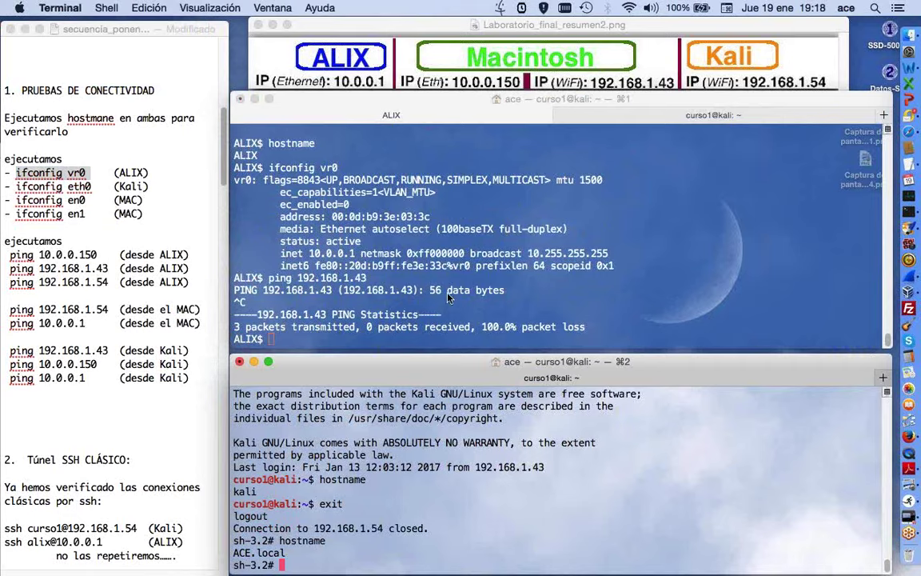
Highlight the full list of ping tests for ALIX, the Mac and Kali in the TextEdit notes
left_click(69, 249)
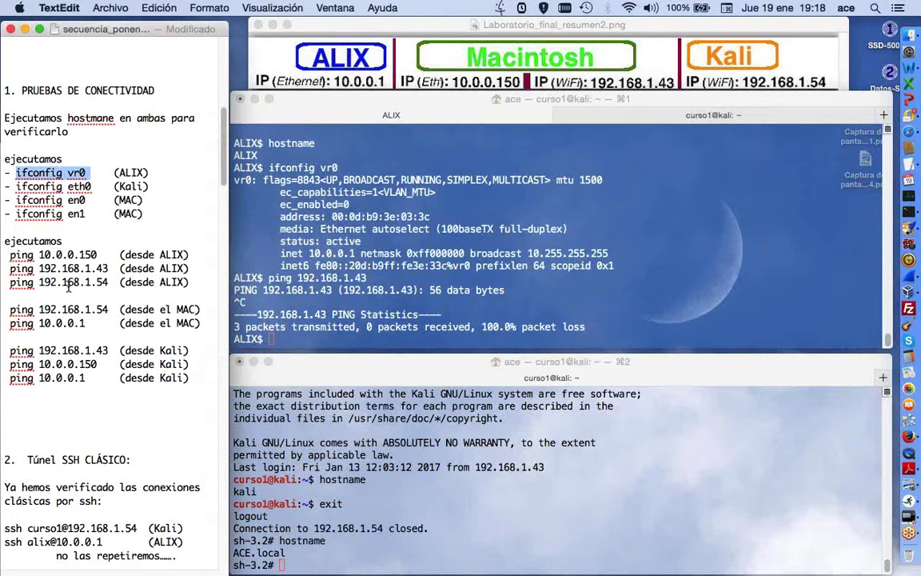
left_click_drag(189, 378, 4, 254)
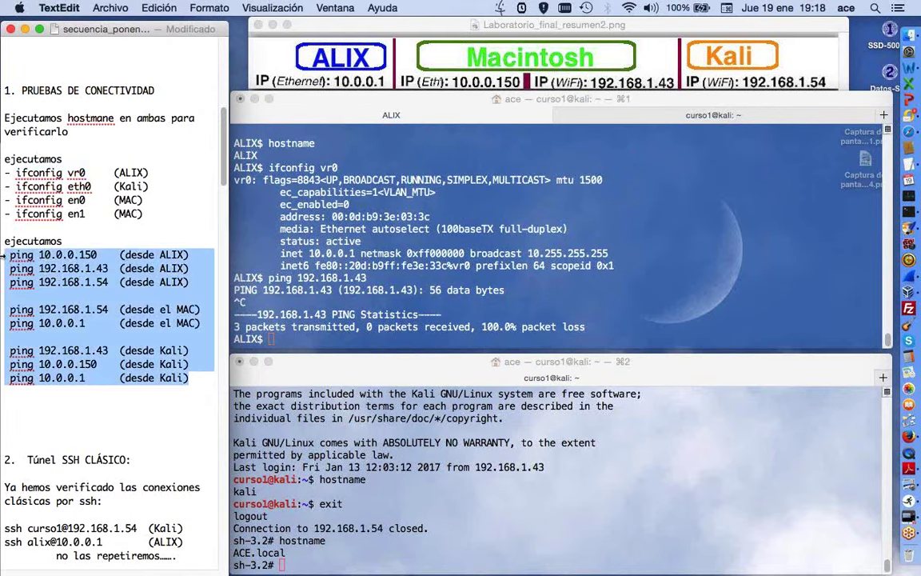
left_click(106, 270)
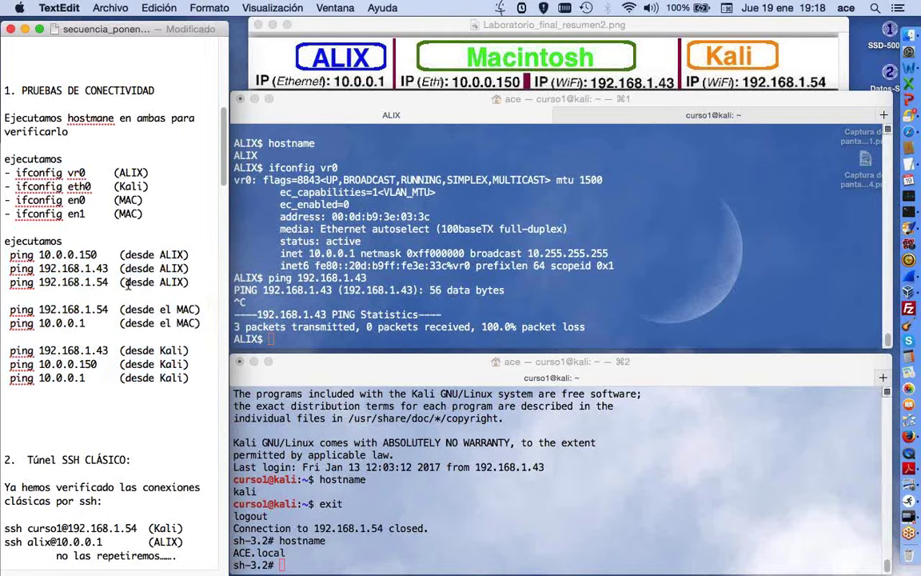
Copy "ping 192.168.1.54" from the notes, try it from the ALIX session and stop after a couple of packets
left_click_drag(112, 281, 10, 281)
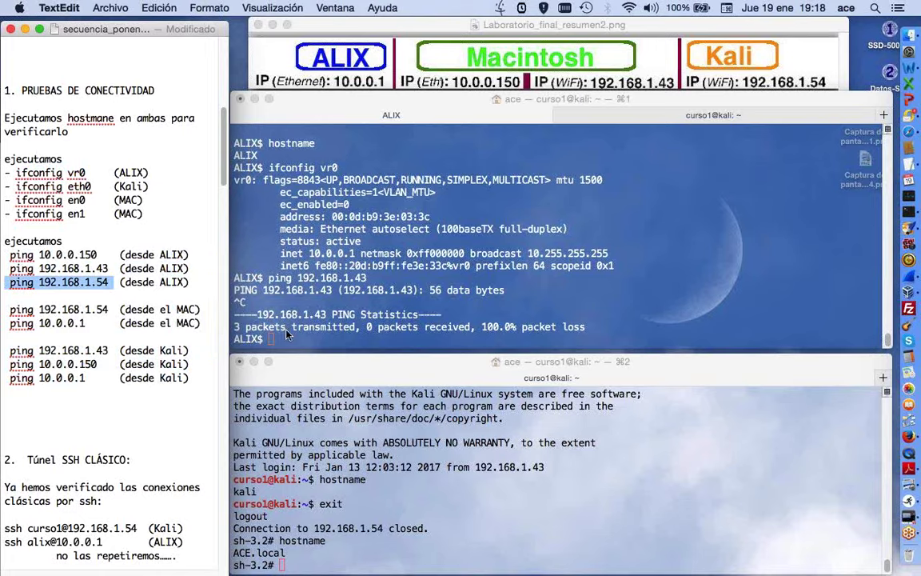
left_click(257, 296)
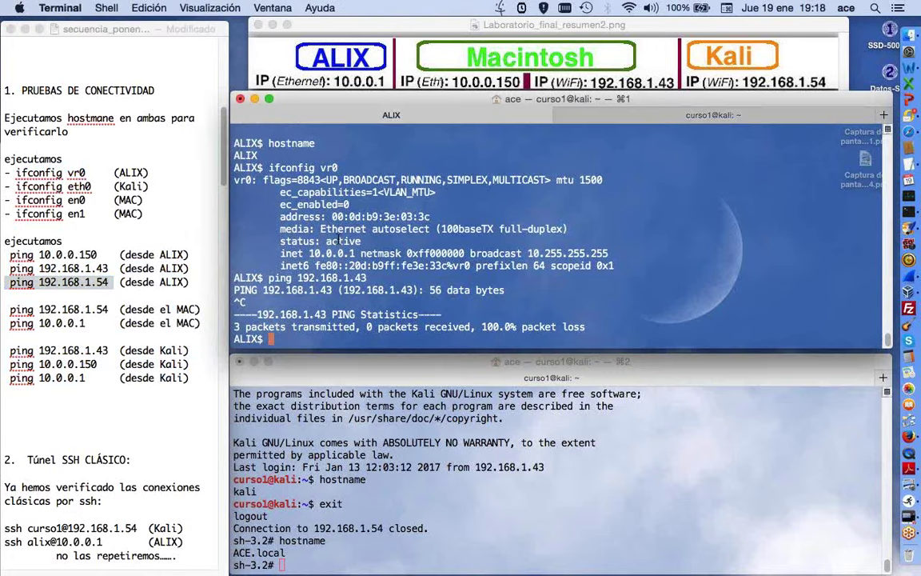
key("super+v")
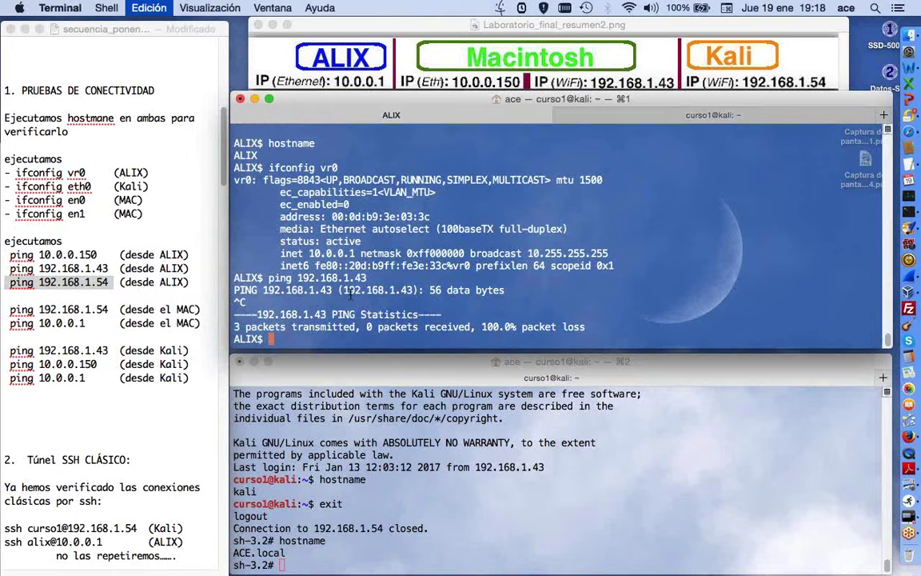
key("Return")
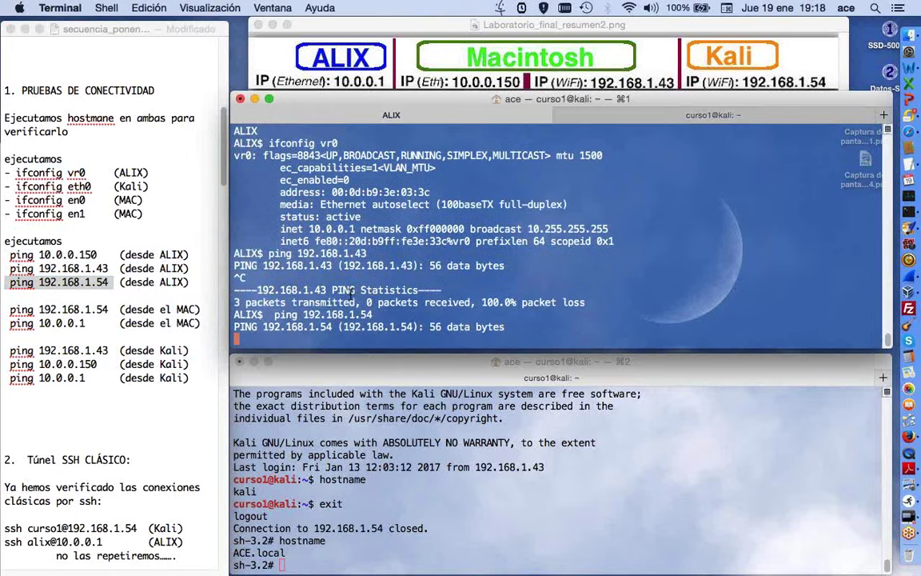
key("ctrl+c")
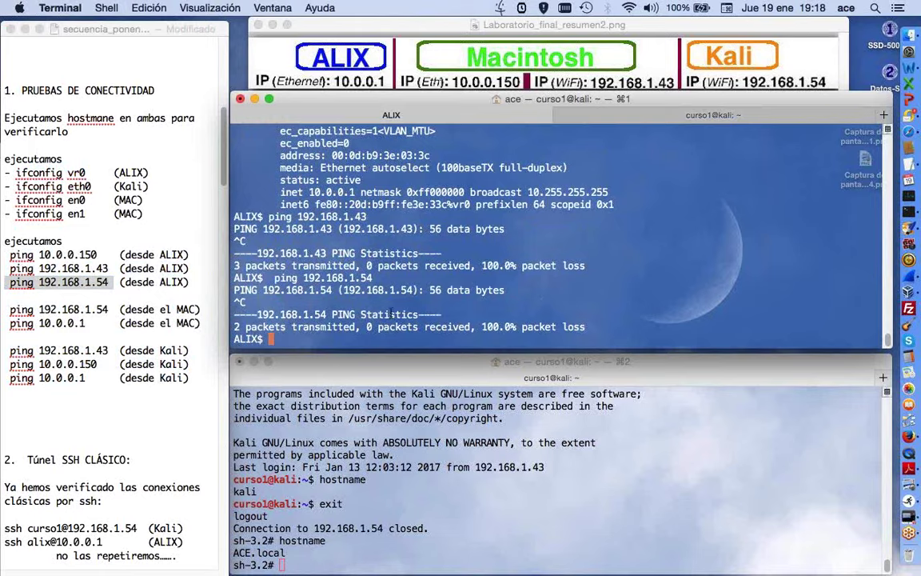
Highlight the Mac's ping tests in the TextEdit notes, followed by the three Kali ping tests
left_click(102, 326)
left_click_drag(8, 316, 206, 334)
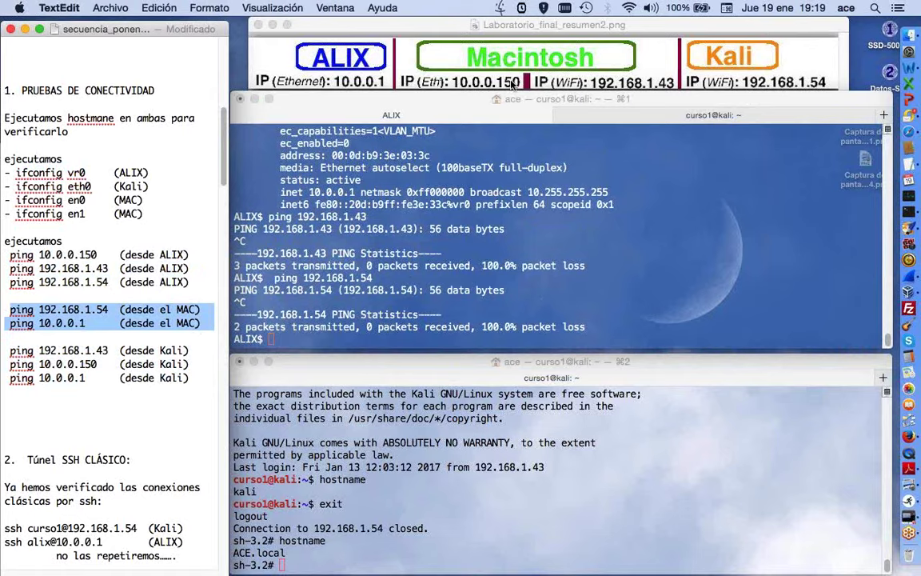
left_click(177, 413)
left_click_drag(173, 392, 3, 351)
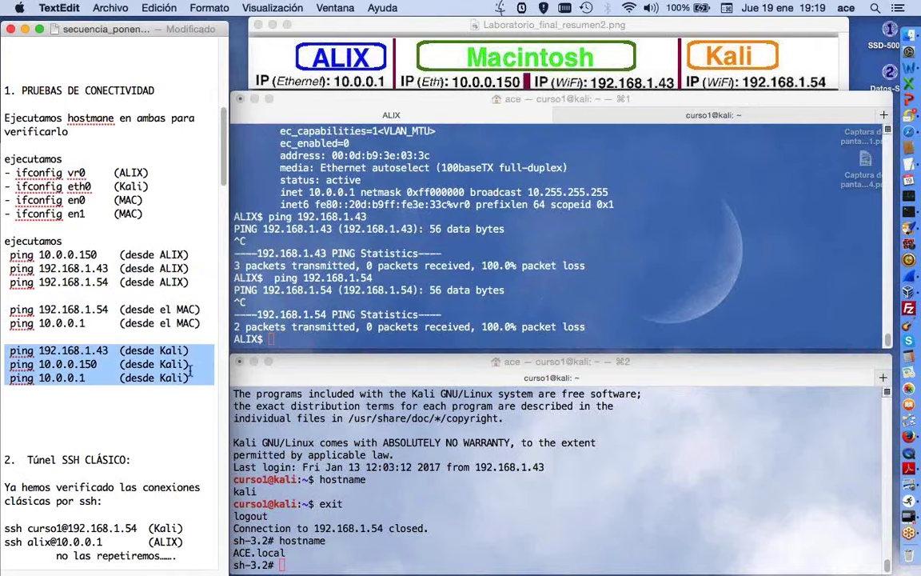
Switch to the Kali desktop, highlight the 10.0.0.1 and 10.0.0.150 ping statistics in its root terminal and return to the Mac desktop
key("ctrl+Right")
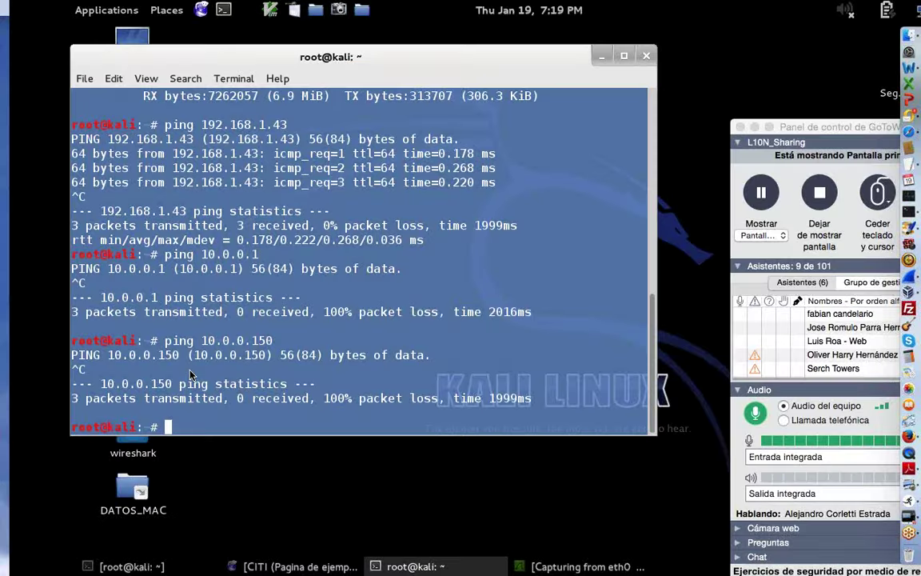
left_click_drag(33, 297, 107, 297)
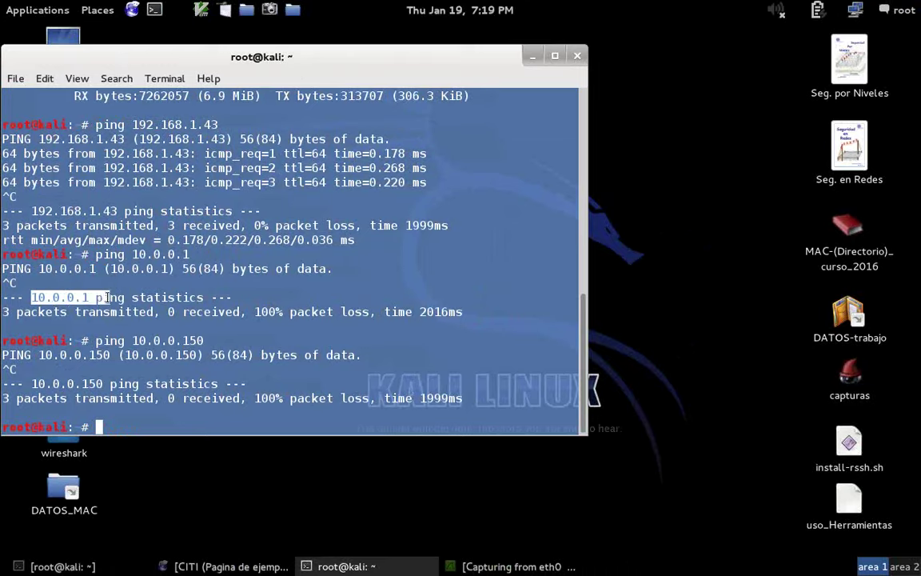
left_click(30, 384)
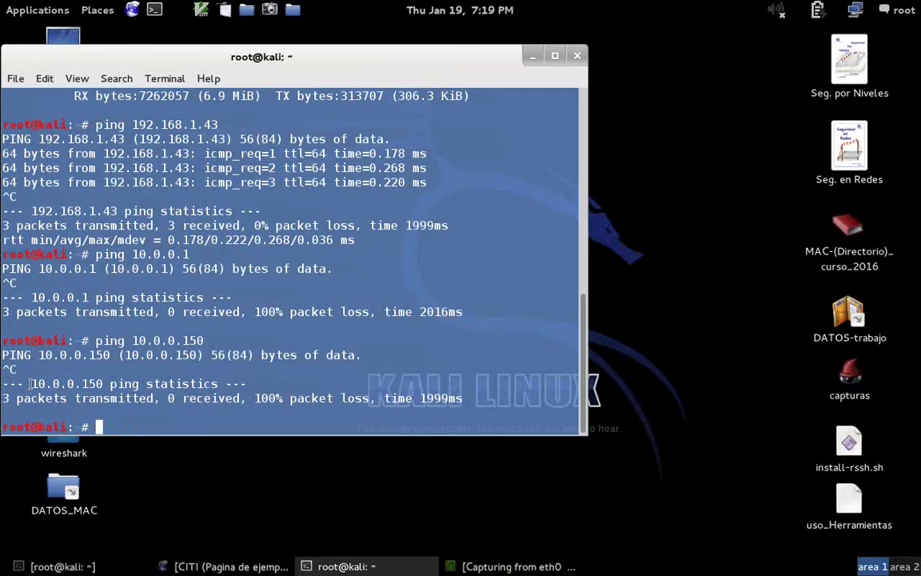
left_click_drag(29, 384, 114, 386)
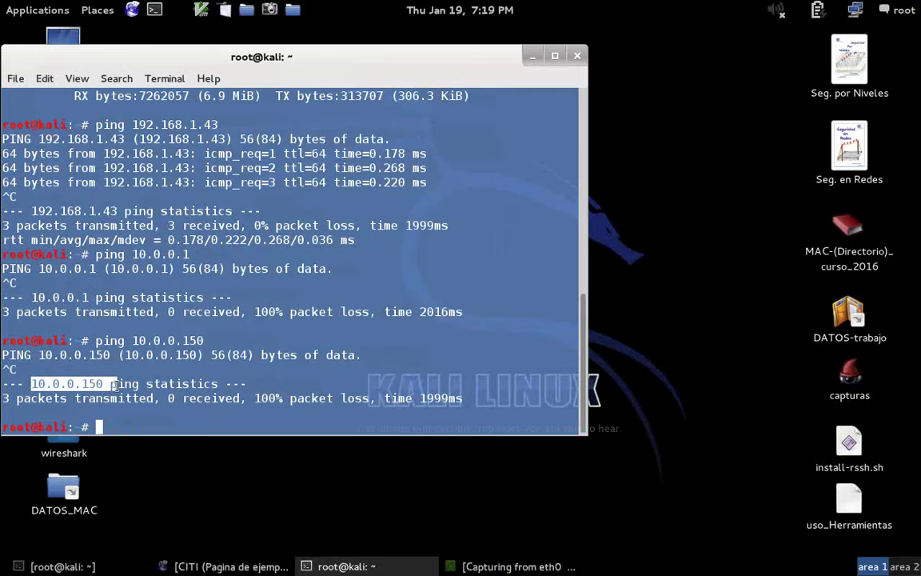
key("ctrl+Left")
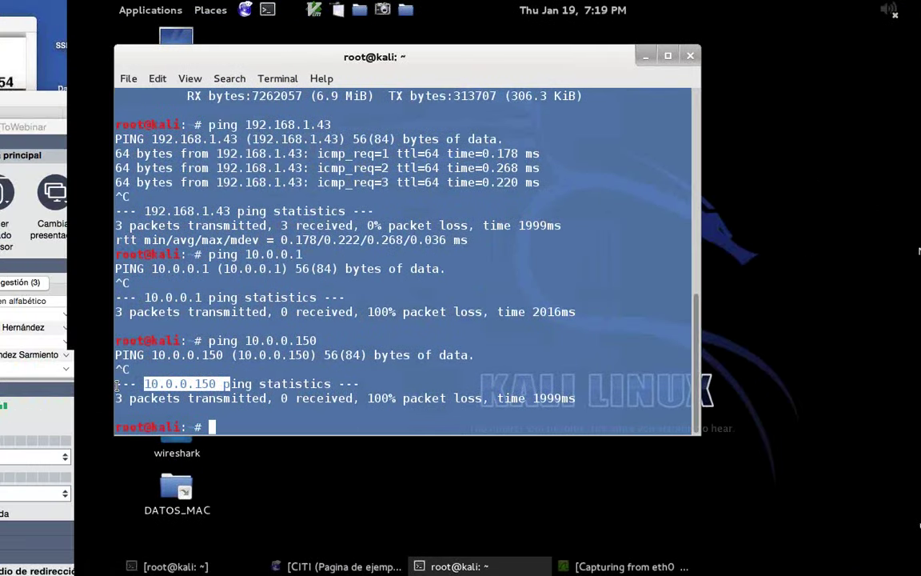
key("ctrl+Left")
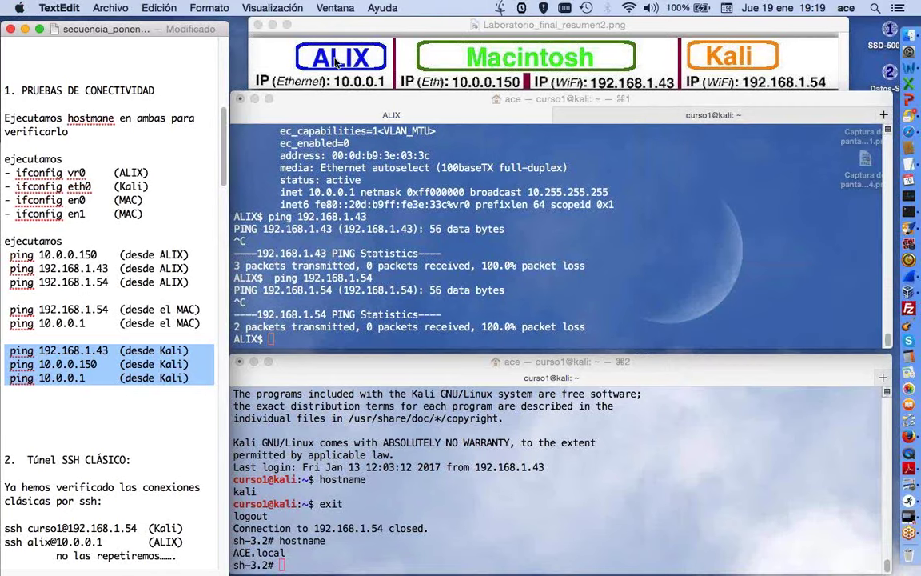
Highlight the section 2 heading "Túnel SSH CLÁSICO" in the TextEdit notes
left_click(180, 438)
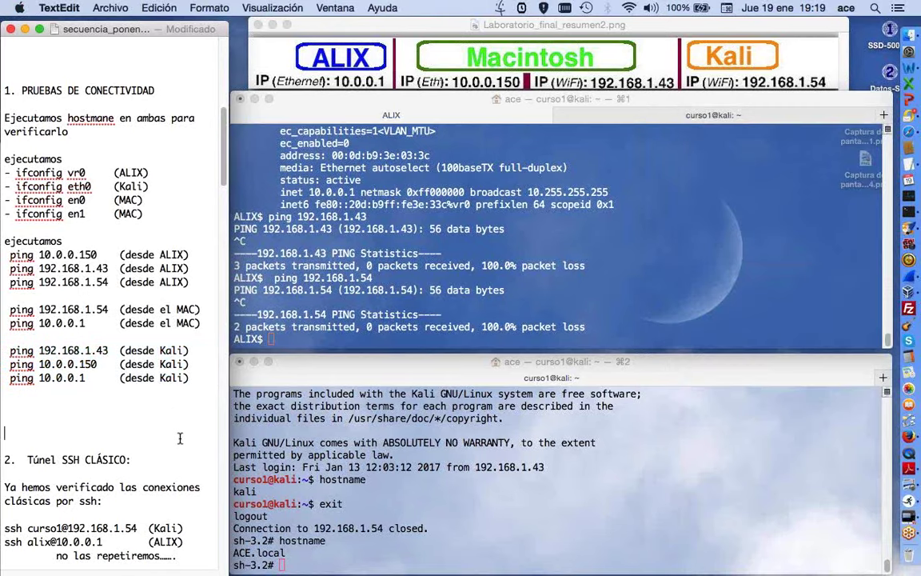
scroll(180, 438, "down", 6)
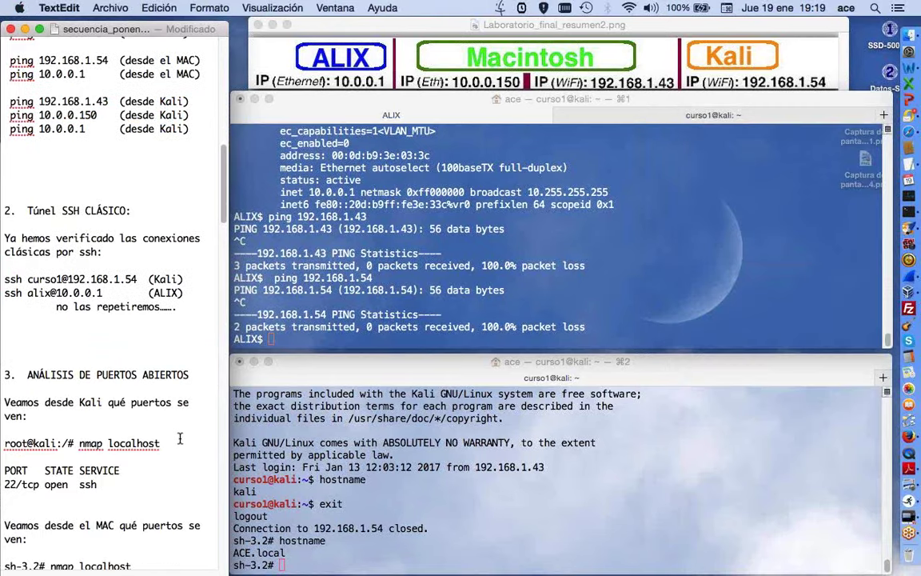
scroll(180, 439, "down", 2)
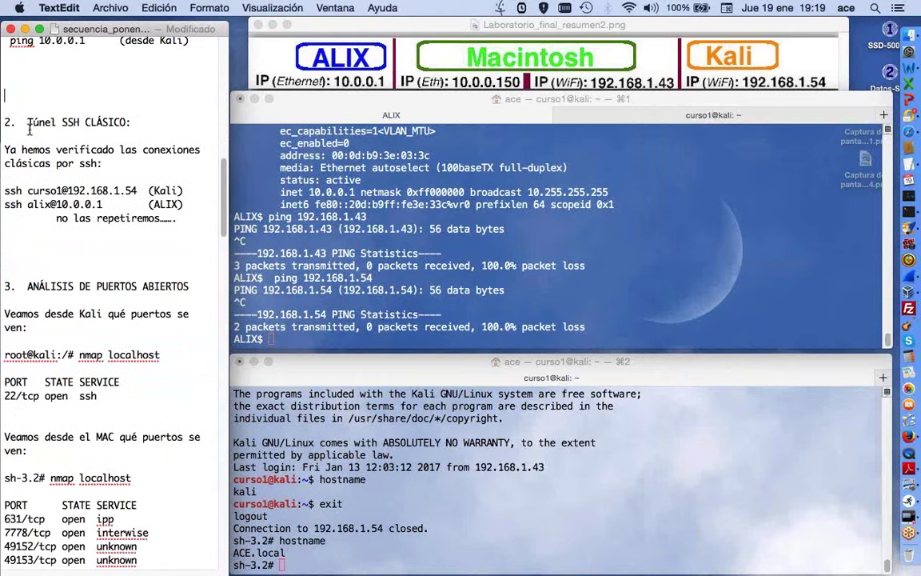
left_click_drag(16, 128, 173, 130)
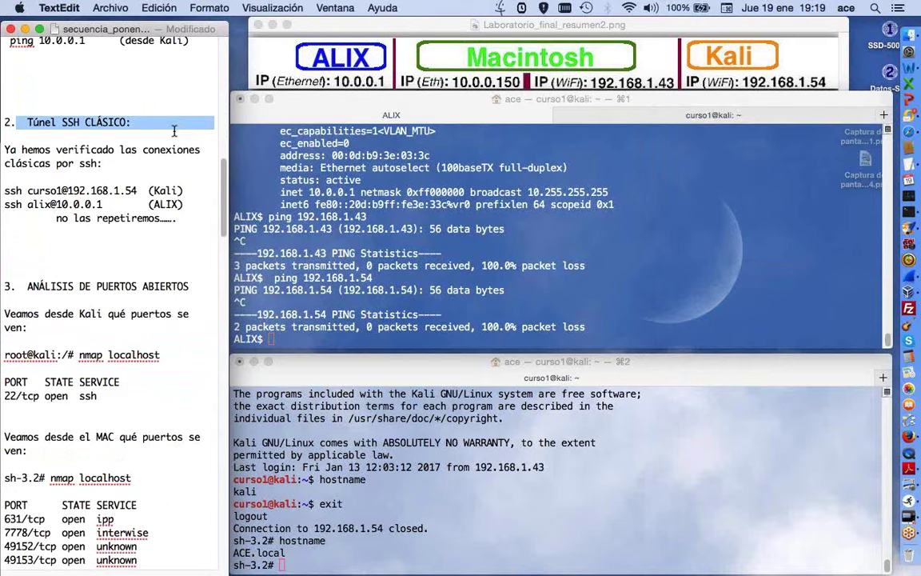
Close the ALIX SSH session in the upper terminal window with exit
left_click(292, 330)
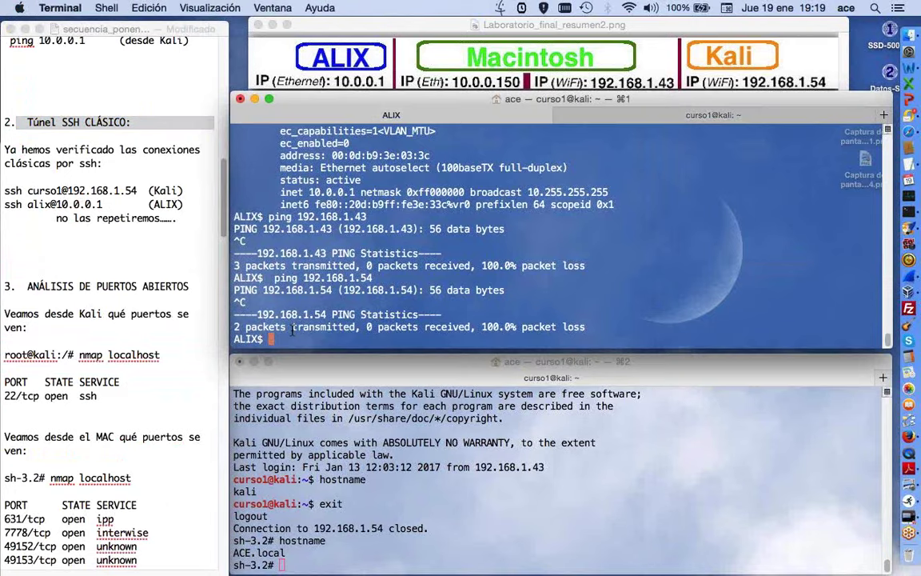
type("exit")
key("Return")
key("Up")
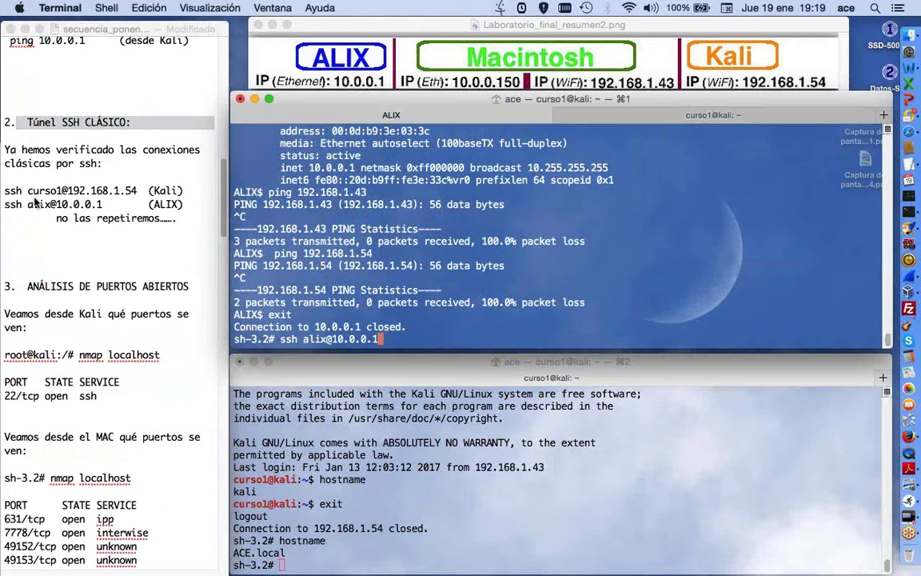
left_click(89, 189)
left_click_drag(104, 204, 2, 202)
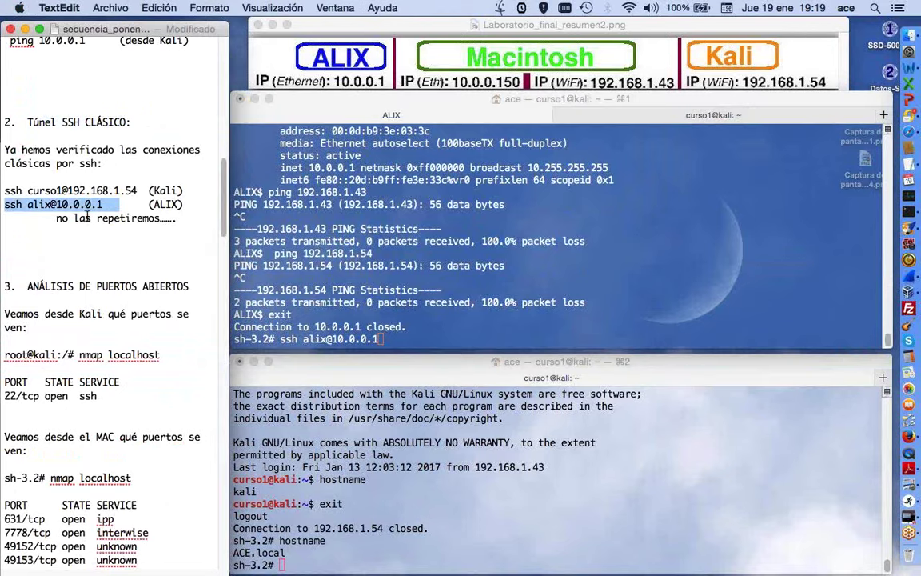
left_click(405, 340)
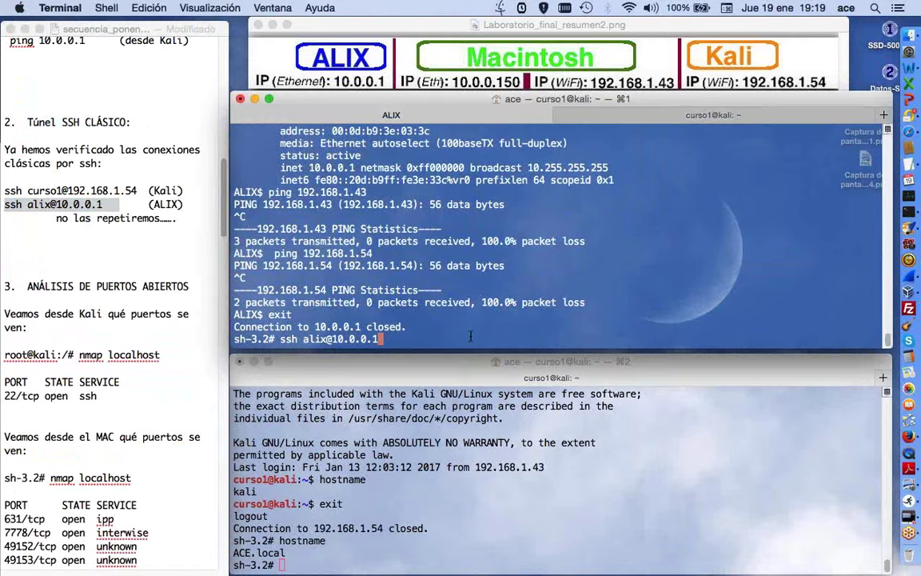
key("Return")
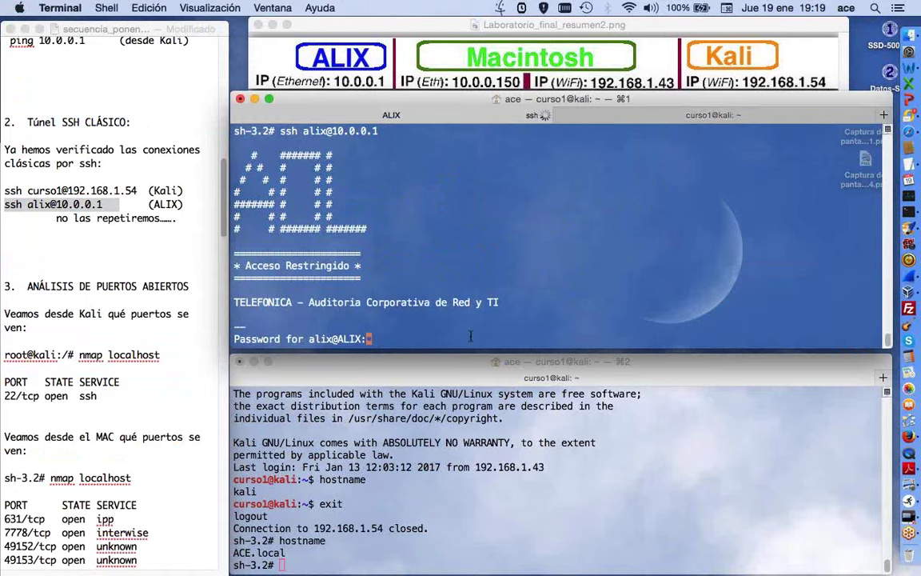
key("Return")
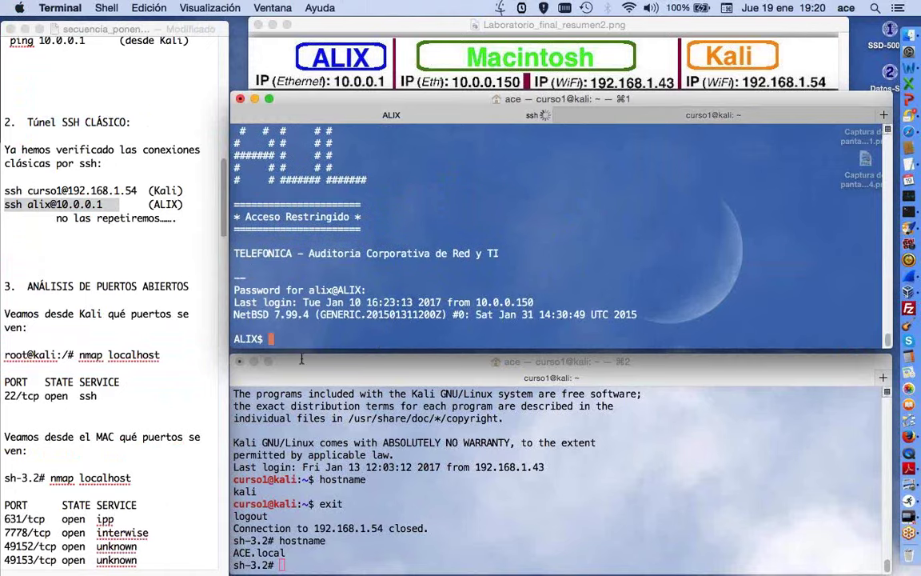
Run hostname in the reopened ALIX SSH session and highlight the returned host name
type("hostanme")
key("Return")
key("Up")
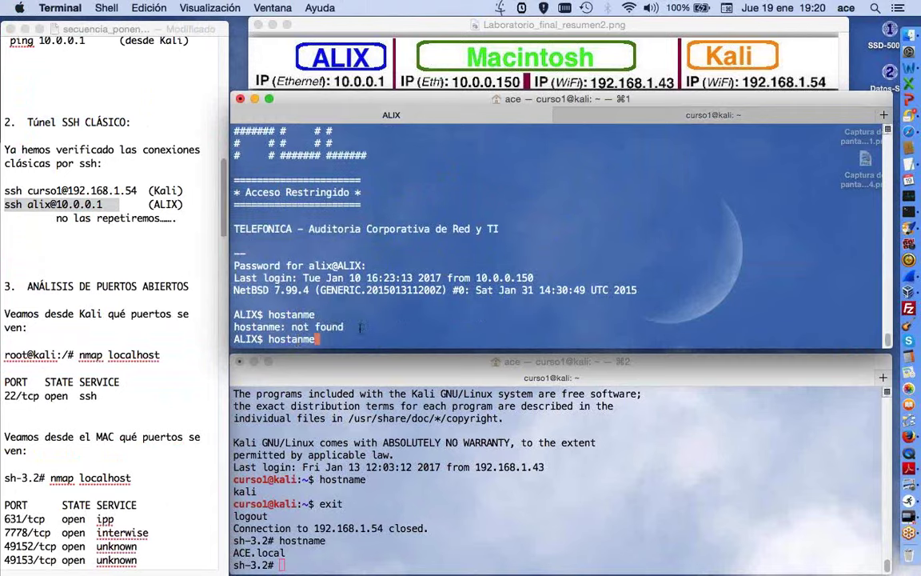
key("BackSpace")
key("BackSpace")
key("BackSpace")
key("BackSpace")
type("name")
key("Return")
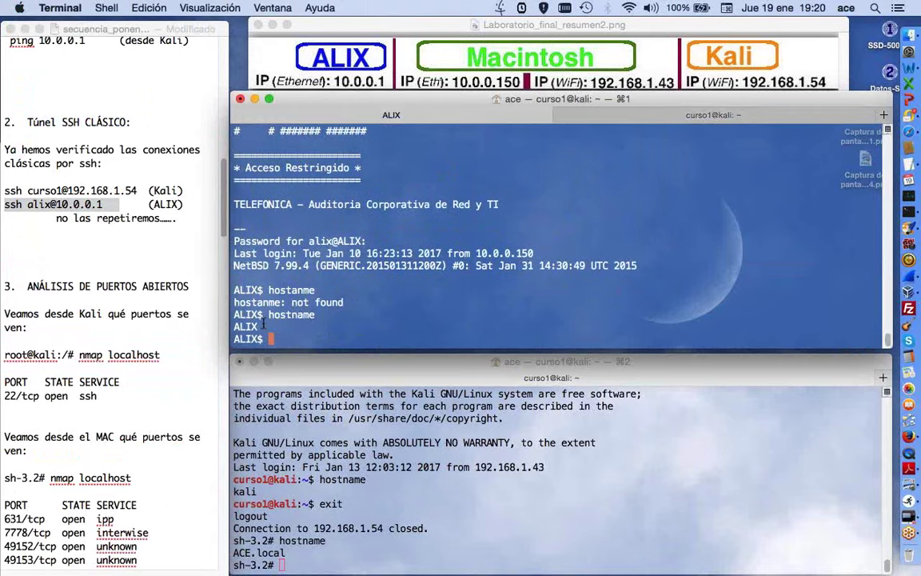
left_click(320, 550)
left_click(131, 191)
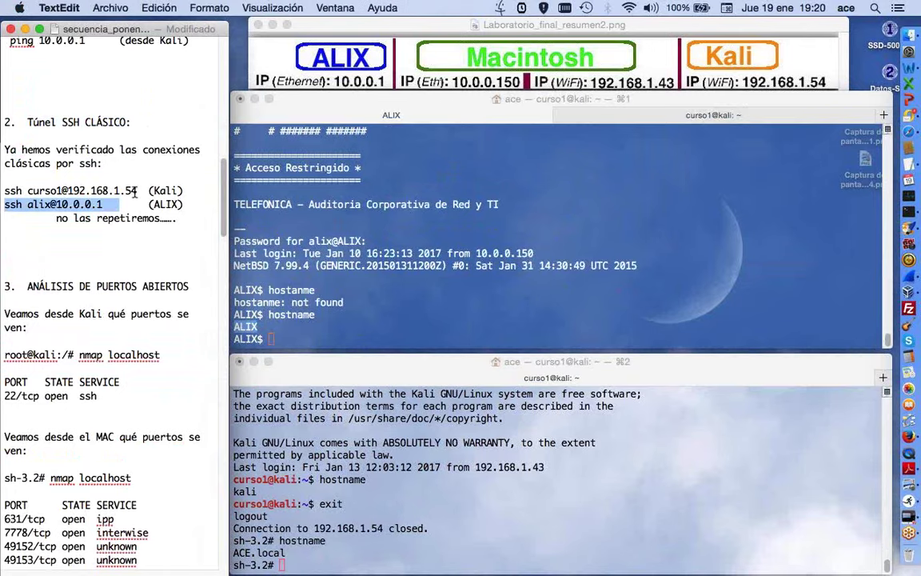
left_click_drag(137, 191, 3, 190)
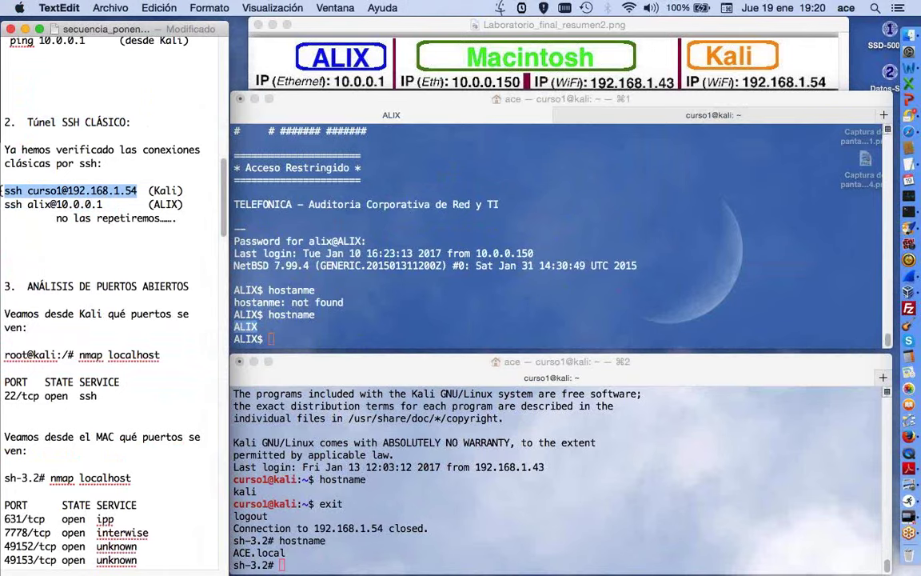
key("super+c")
left_click(392, 526)
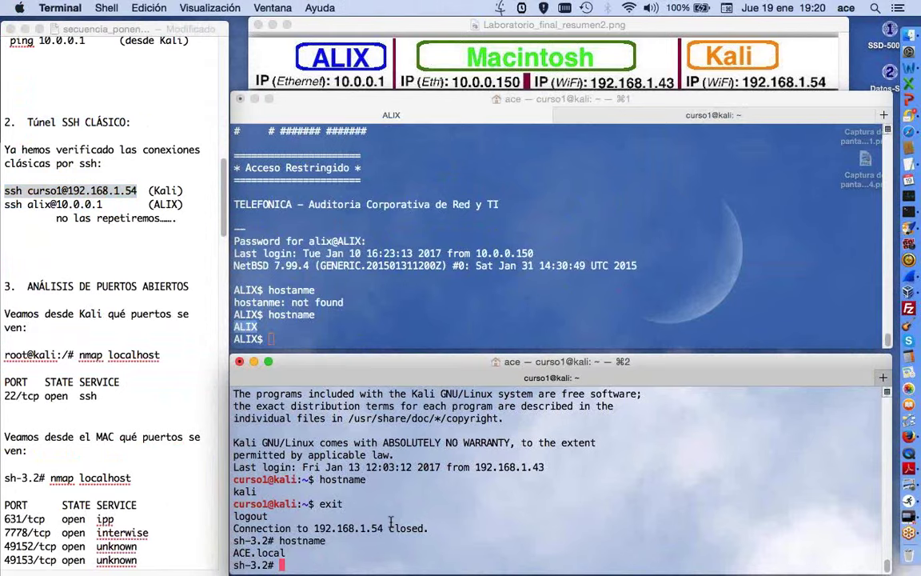
key("super+v")
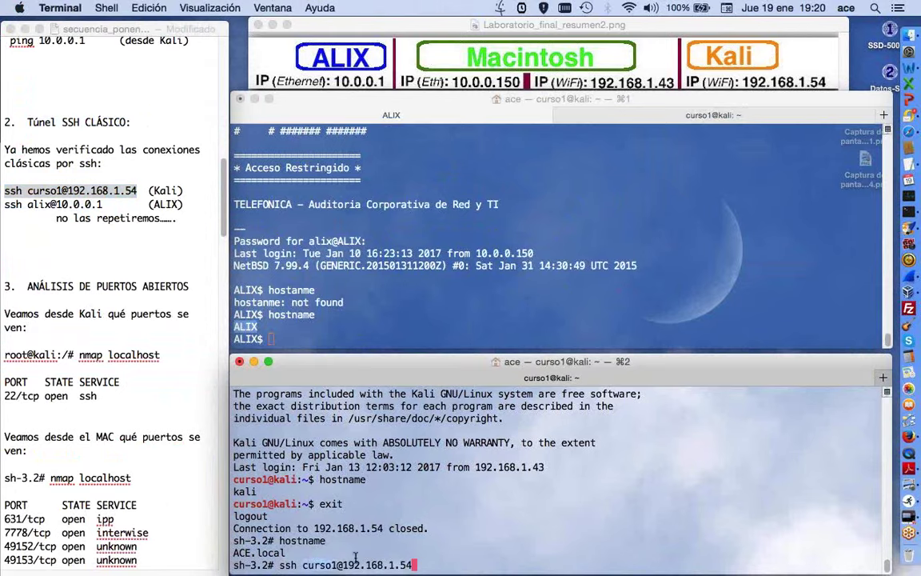
key("Return")
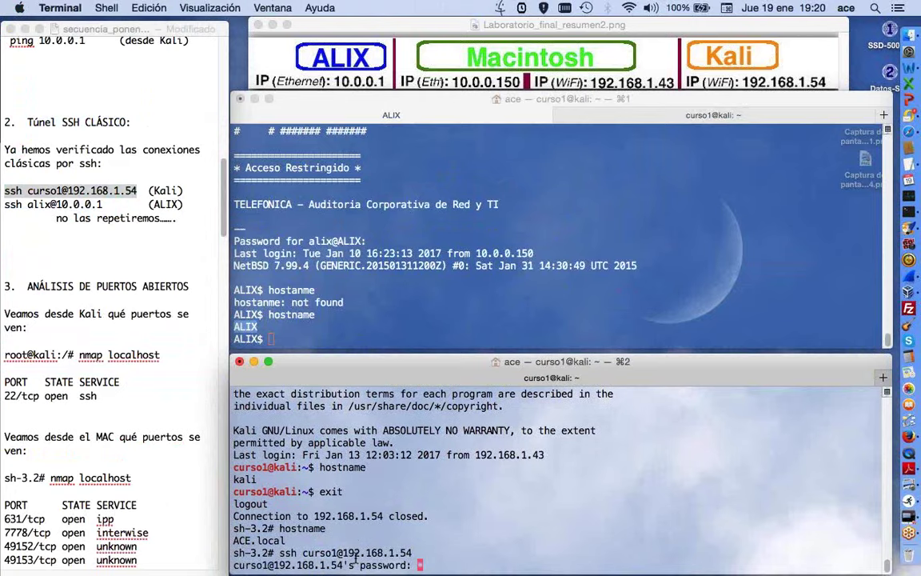
key("Return")
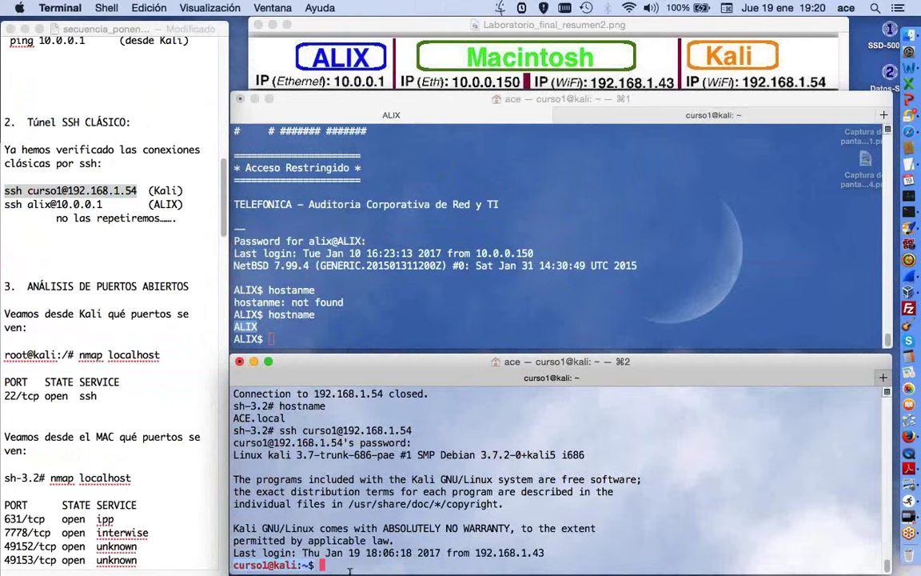
Run hostname in the lower window's Kali session and highlight the host names returned by the Kali and ALIX sessions
type("hostname")
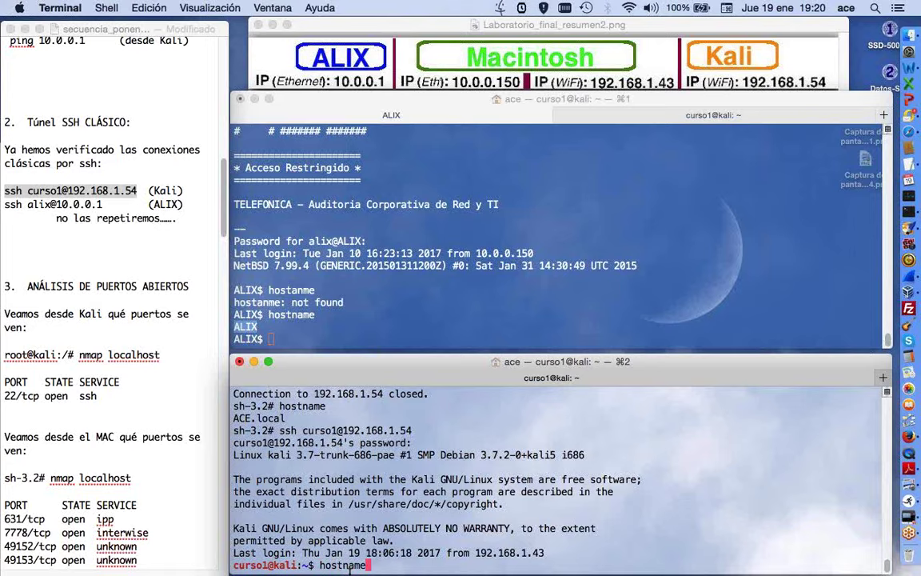
key("Return")
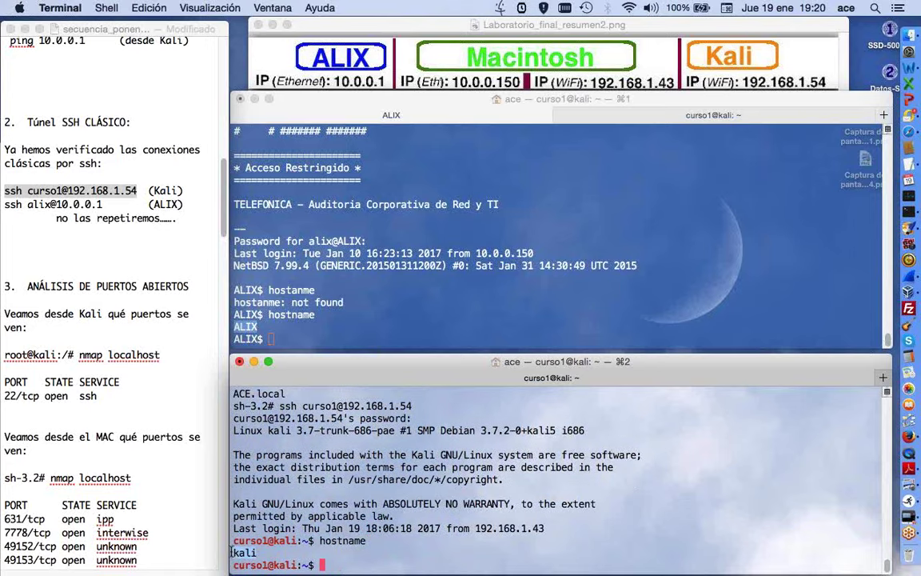
left_click(280, 279)
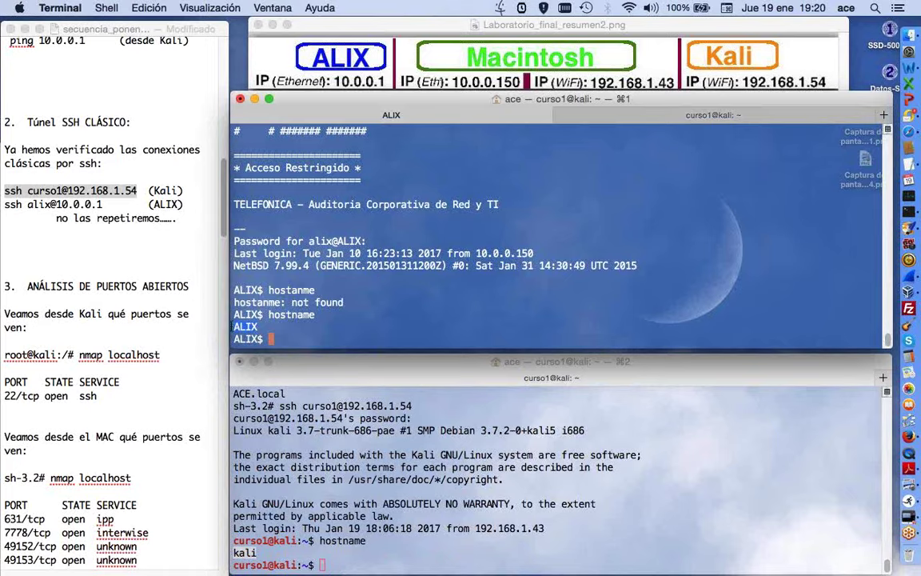
left_click_drag(231, 326, 258, 326)
left_click(278, 463)
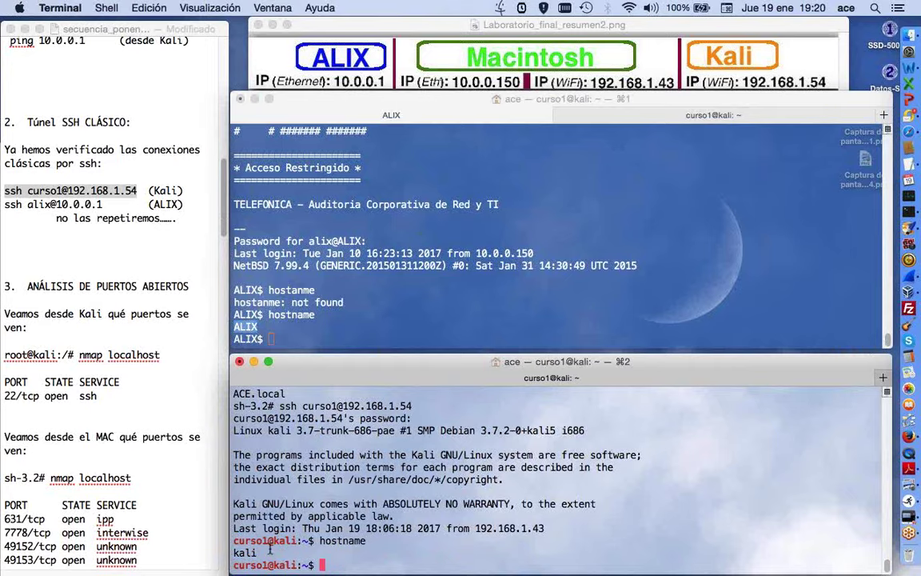
Highlight the whole "Túnel SSH CLÁSICO" section in the notes, covering both SSH connection commands
left_click(176, 422)
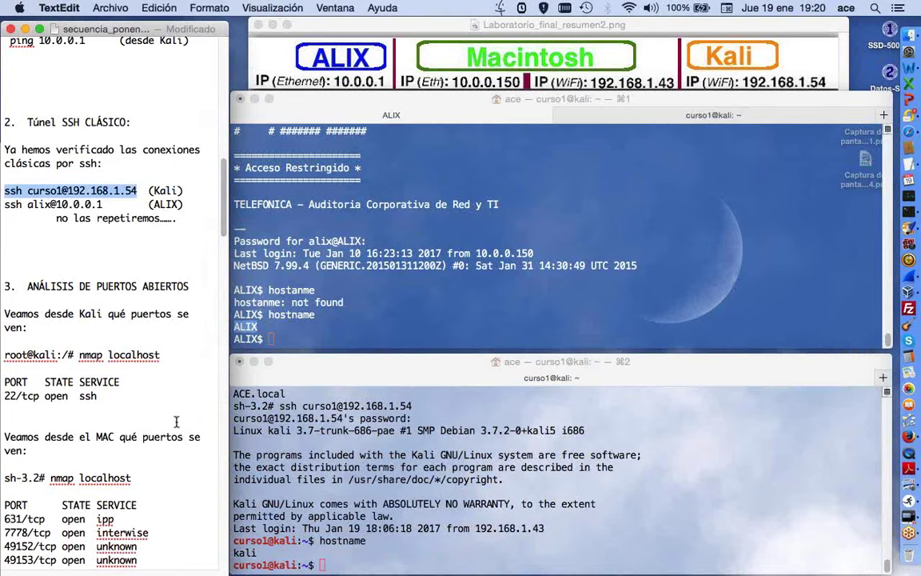
left_click_drag(159, 228, 6, 118)
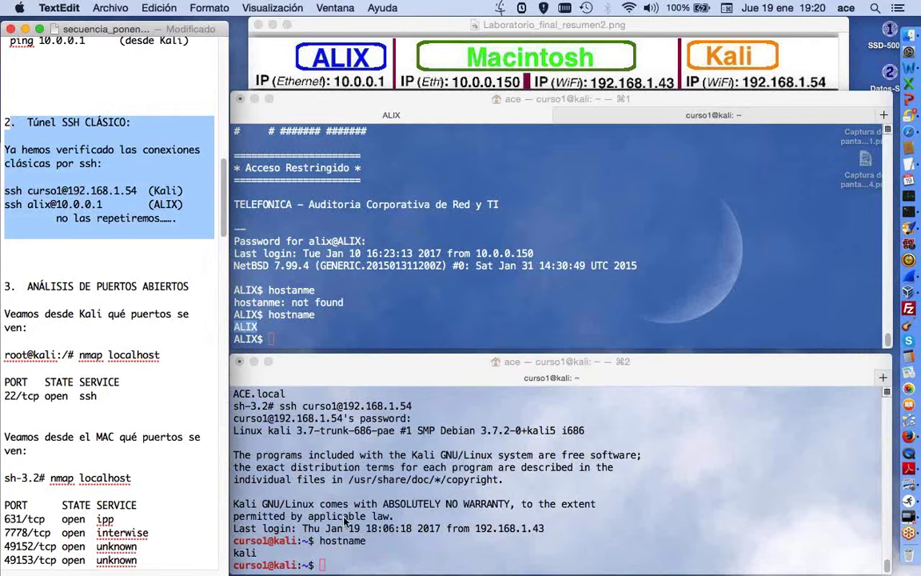
left_click(347, 548)
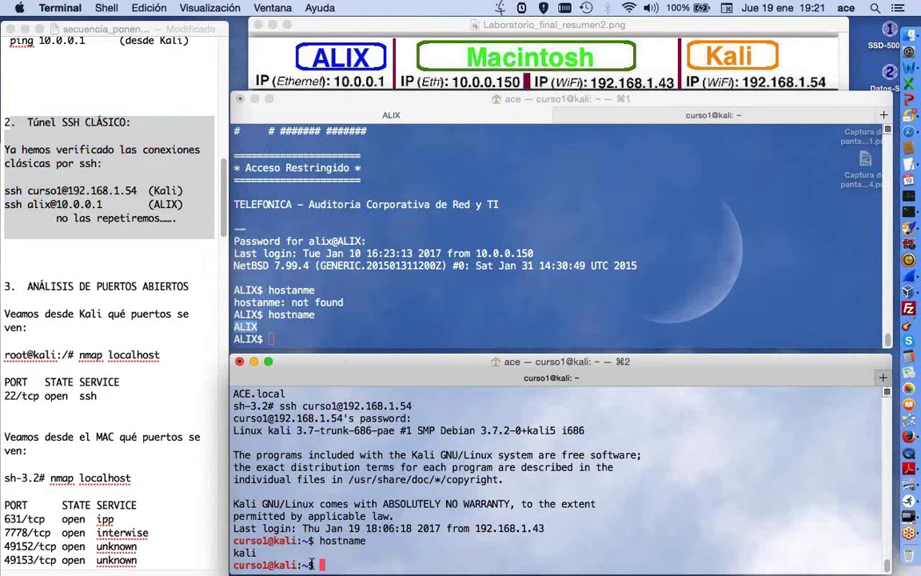
left_click(104, 245)
left_click_drag(104, 244, 94, 97)
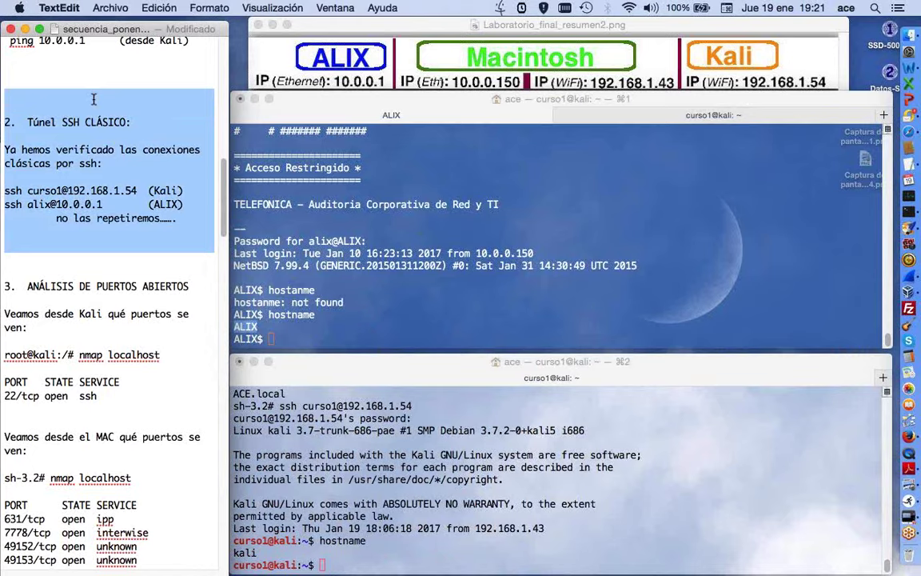
Copy "nmap localhost" from section 3 of the notes, run it in the Kali SSH session and highlight the scan's port table
left_click(120, 396)
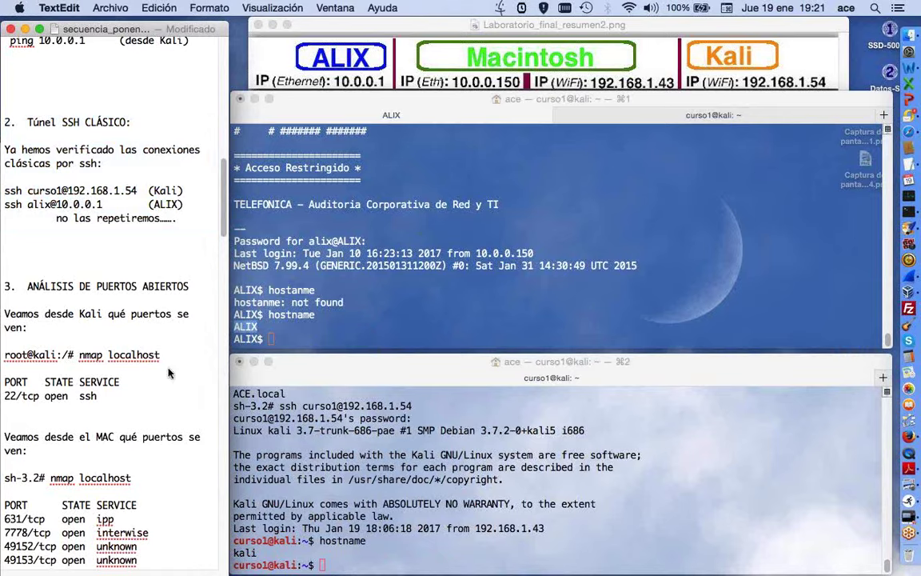
key("super+Tab")
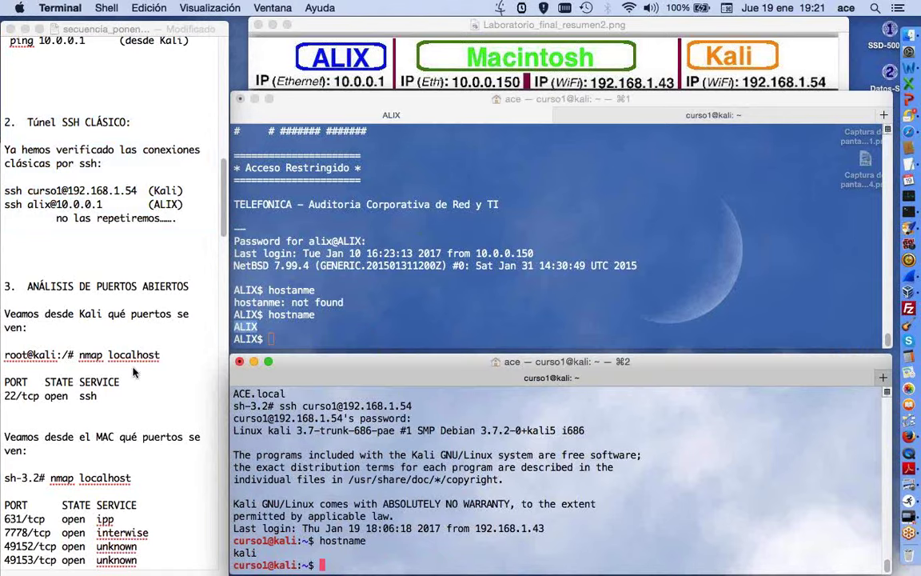
left_click(144, 318)
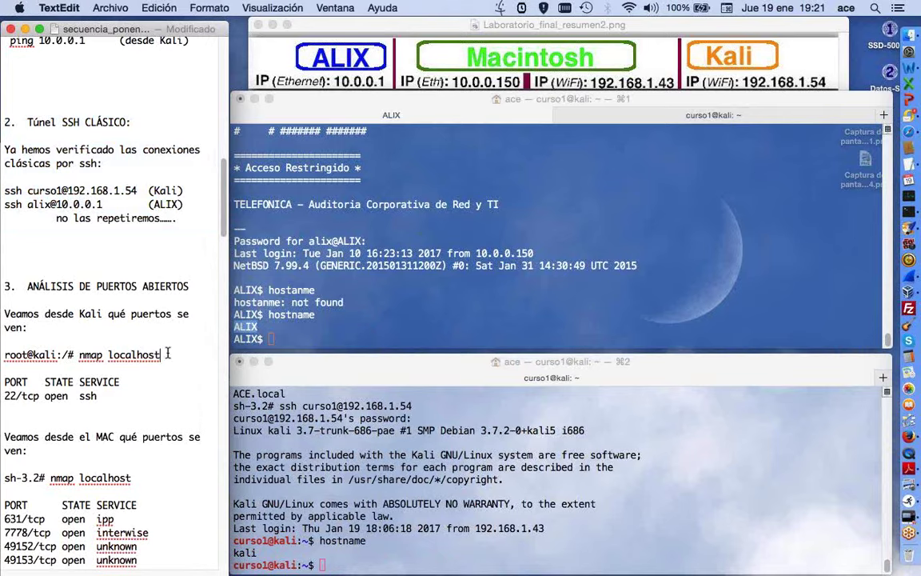
left_click_drag(160, 354, 77, 354)
key("super+c")
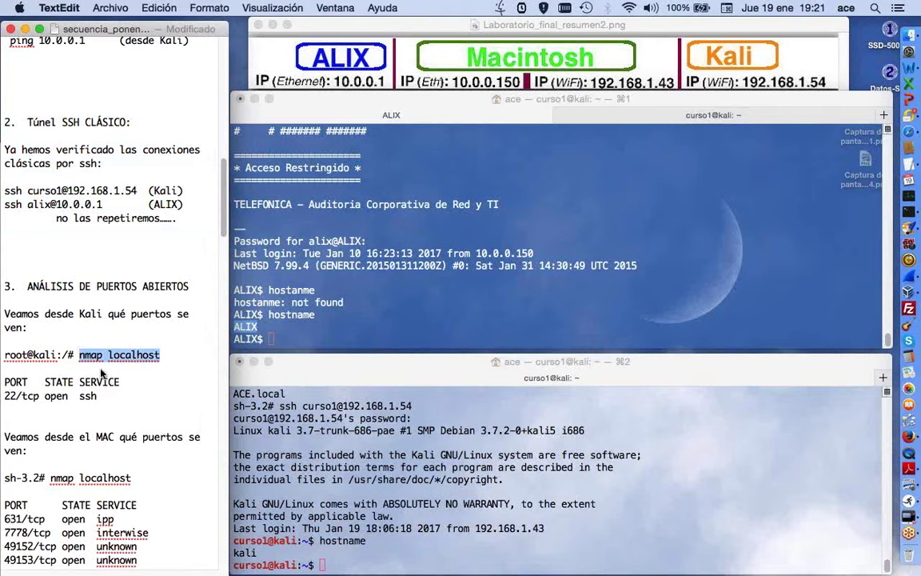
left_click(378, 543)
key("super+v")
key("Return")
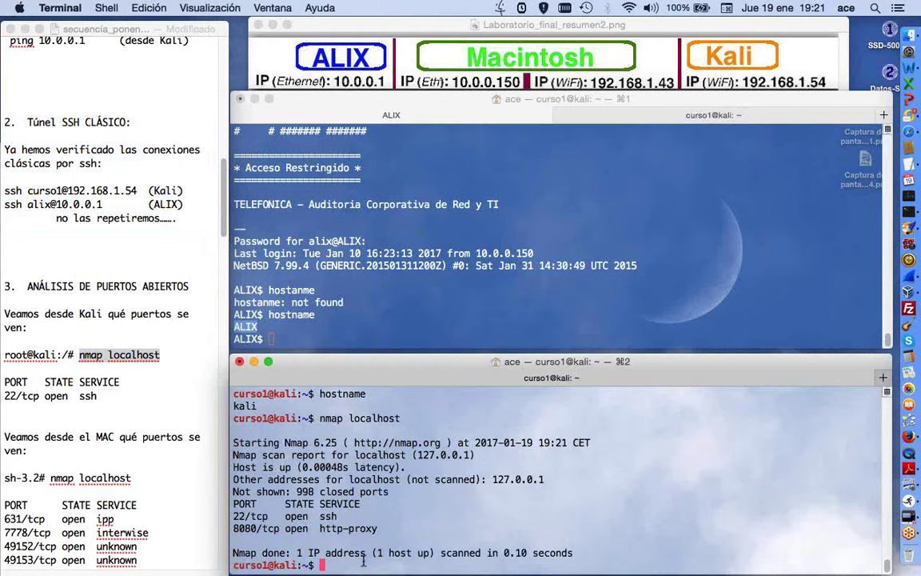
left_click_drag(364, 562, 236, 500)
left_click(242, 516)
Switch to the Kali desktop and check the proxy configuration in Iceweasel's network connection settings, accepting No proxy
key("ctrl+Right")
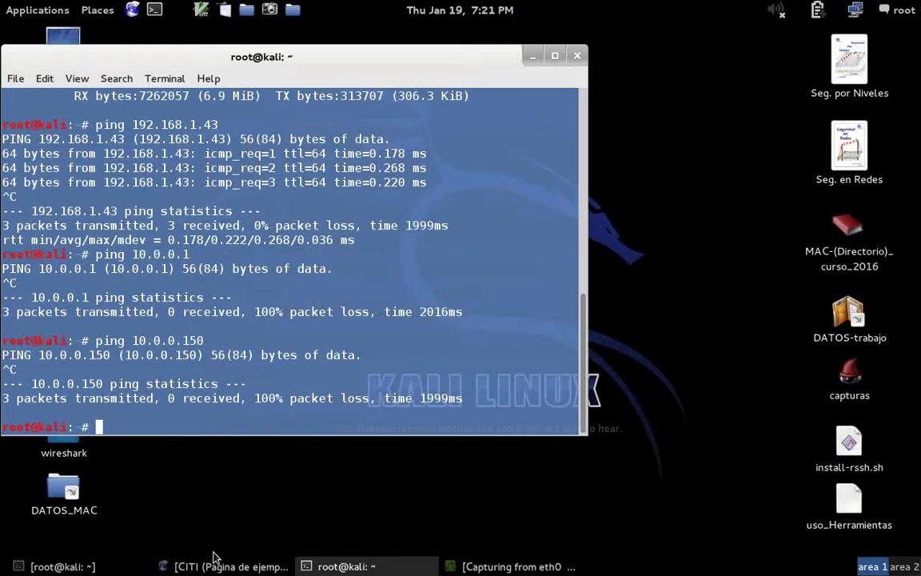
left_click(218, 564)
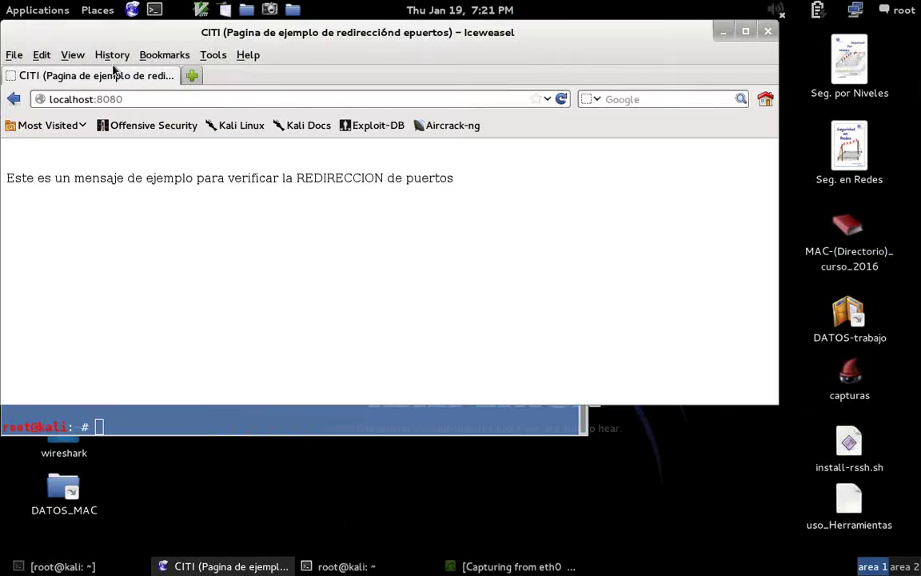
left_click(42, 52)
left_click(98, 260)
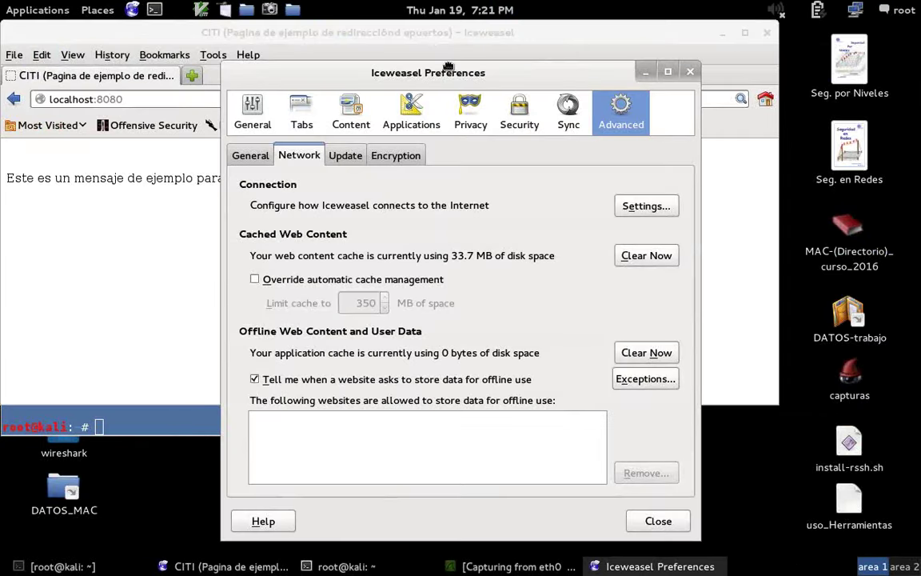
left_click_drag(424, 68, 240, 59)
left_click(464, 199)
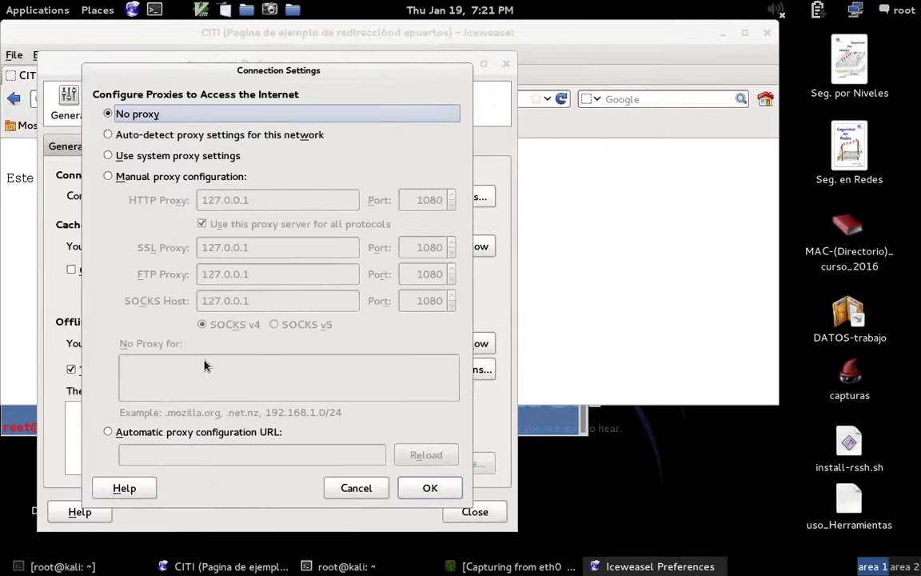
left_click(430, 488)
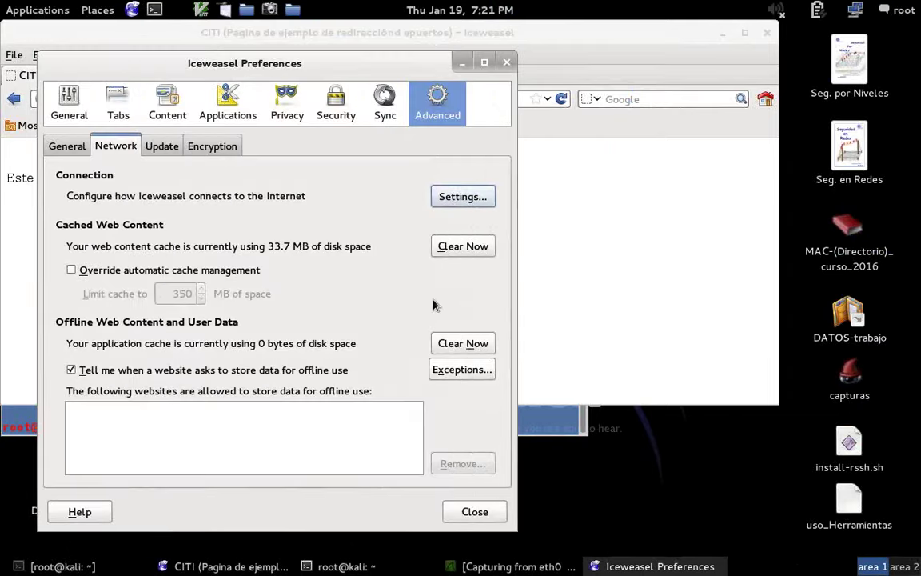
Close the Iceweasel preferences and the browser window showing localhost:8080
left_click(592, 304)
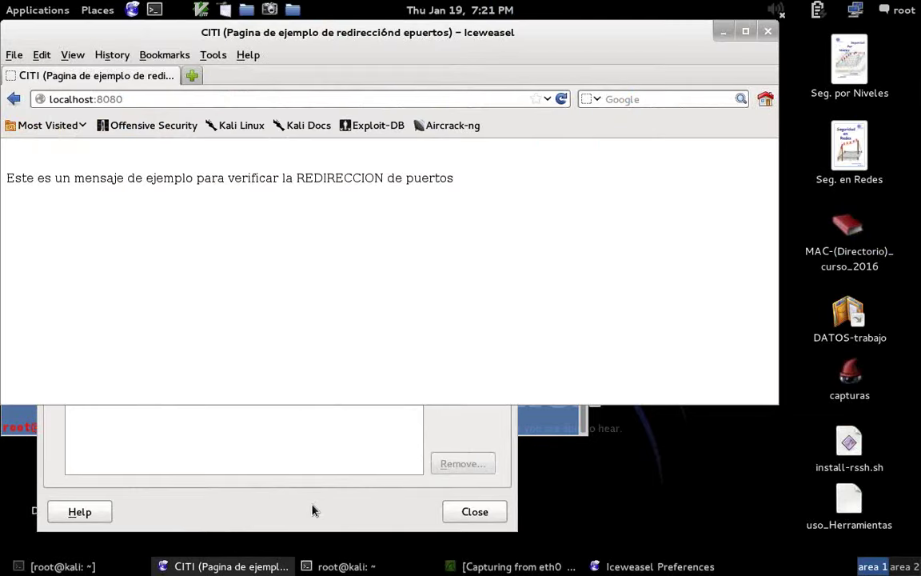
left_click(472, 512)
left_click(768, 31)
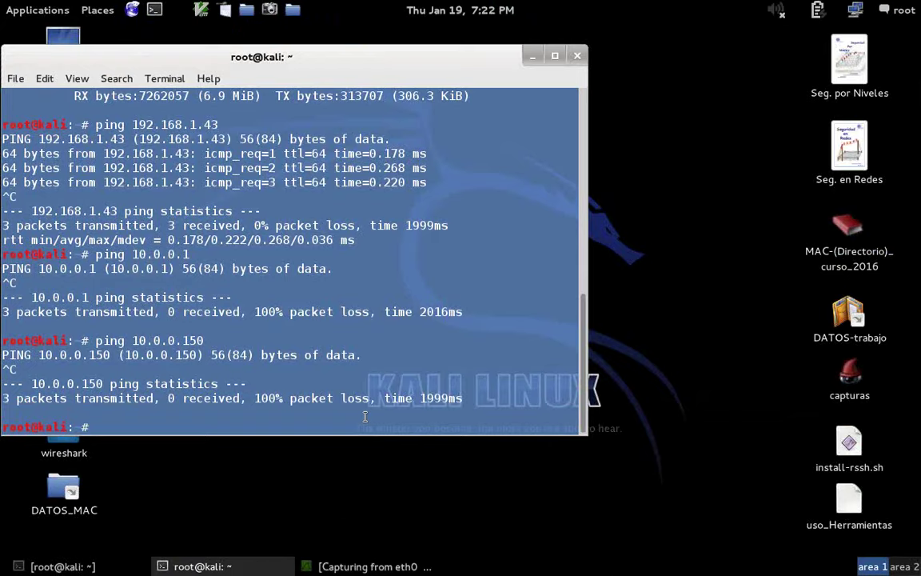
Run nmap localhost in Kali's root terminal and highlight the open-port rows in the scan output
type("nmap")
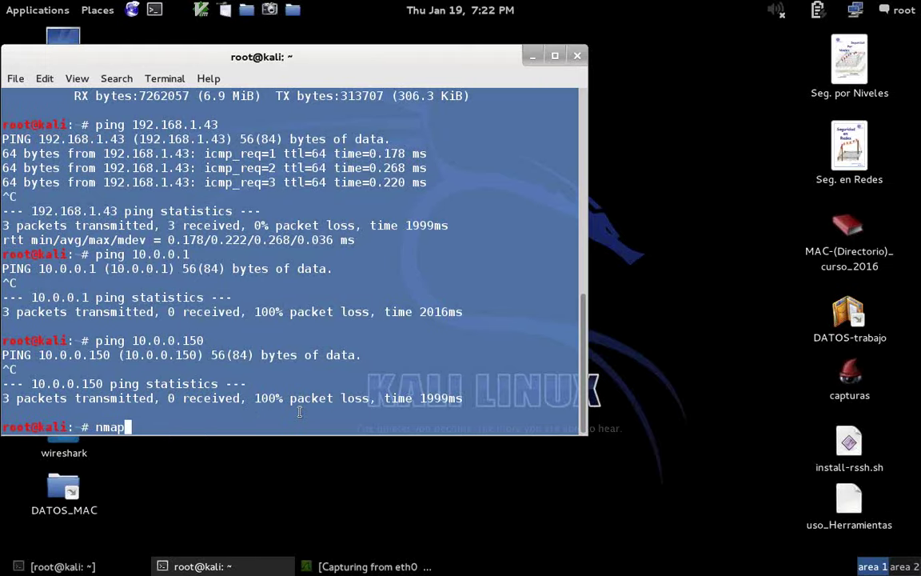
type("localhost")
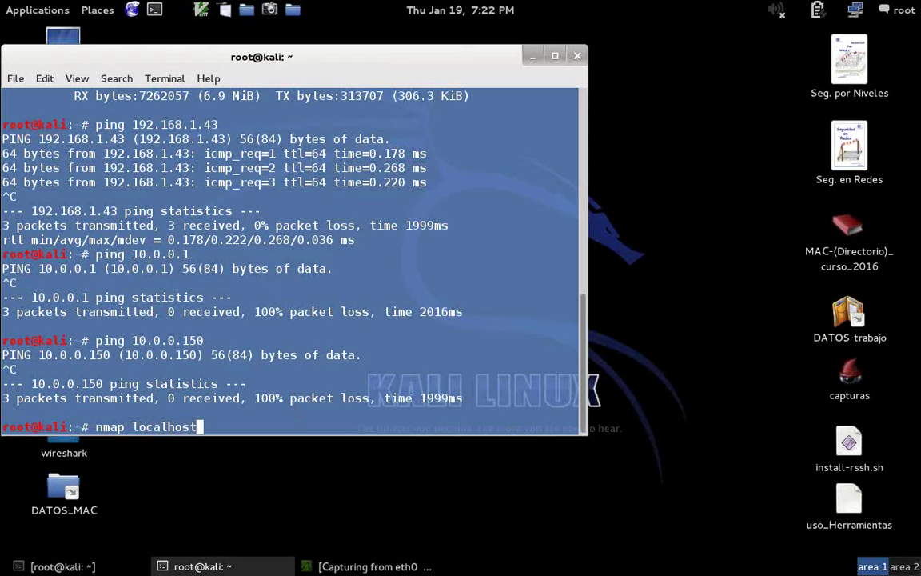
key("Return")
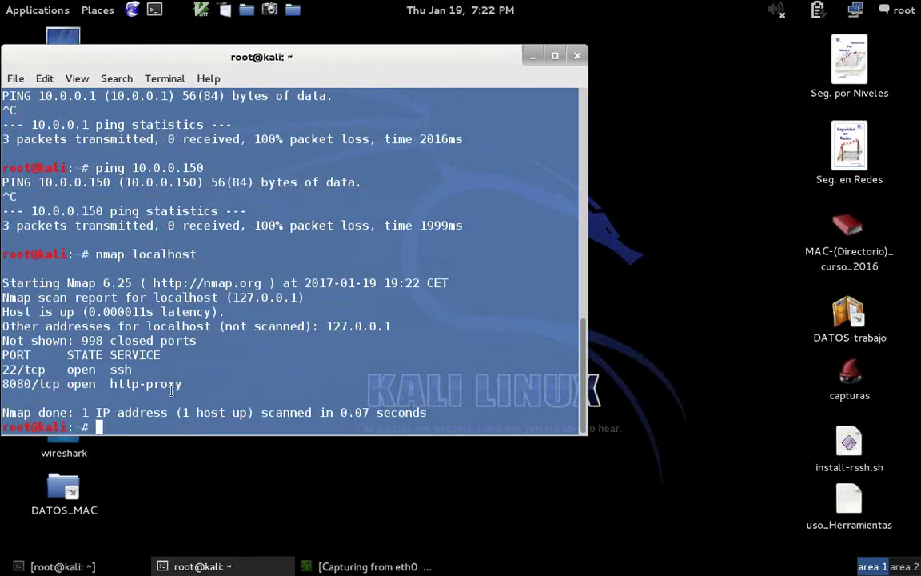
left_click_drag(197, 386, 3, 368)
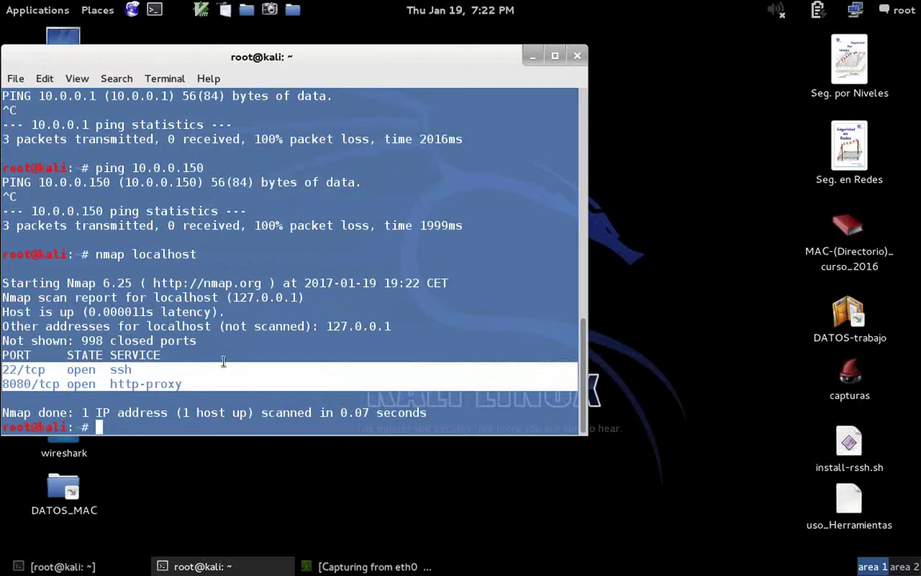
Return to the Mac desktop and try running nmap localhost in the ALIX session of the upper terminal window
key("ctrl+Left")
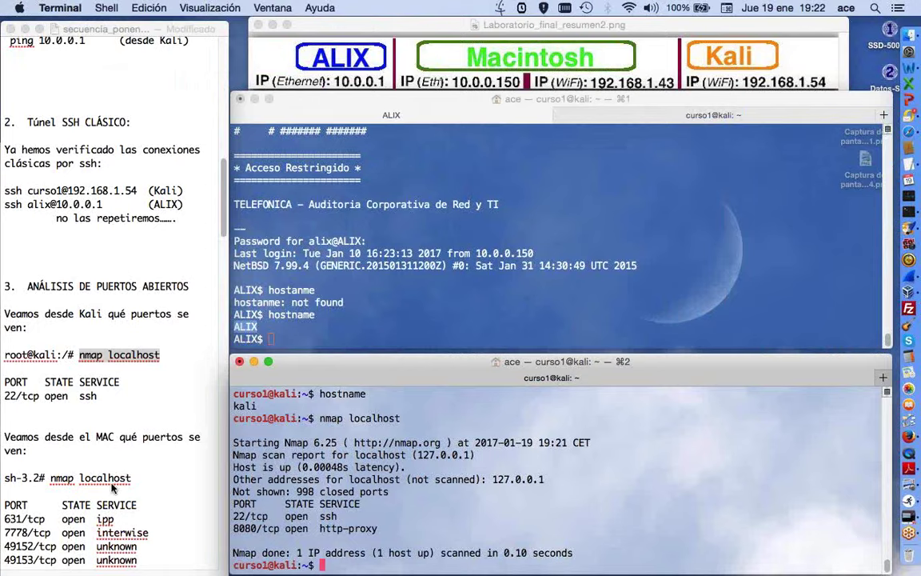
left_click(152, 480)
scroll(152, 479, "down", 3)
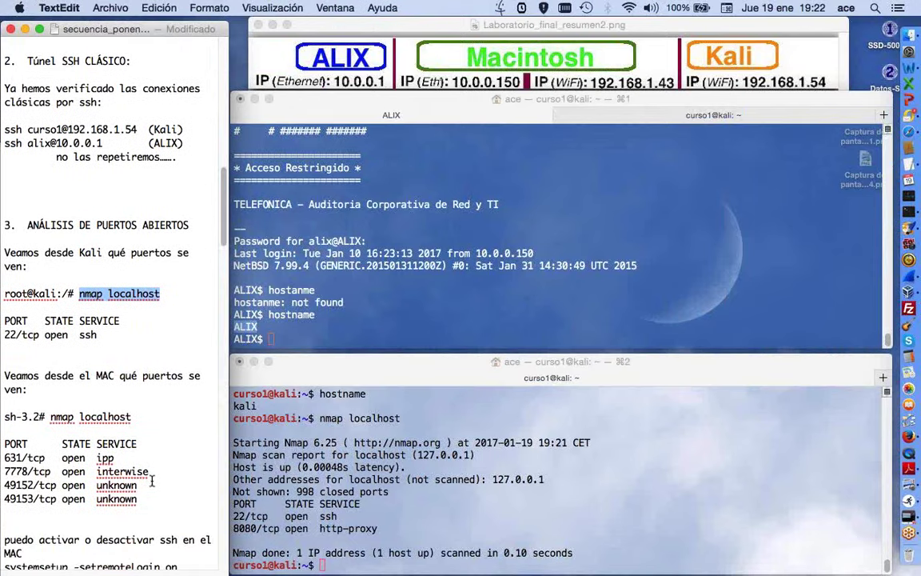
left_click(317, 337)
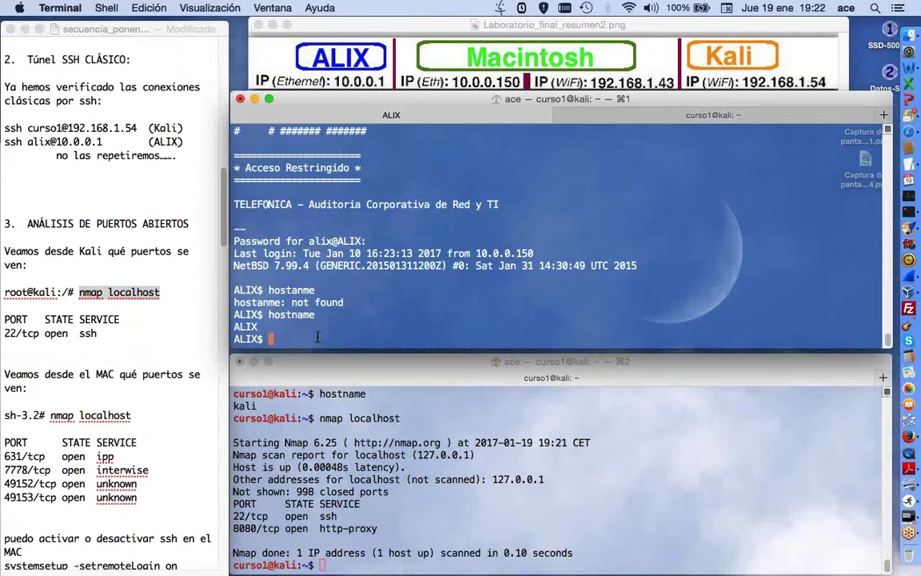
type("nmap localhost")
key("Return")
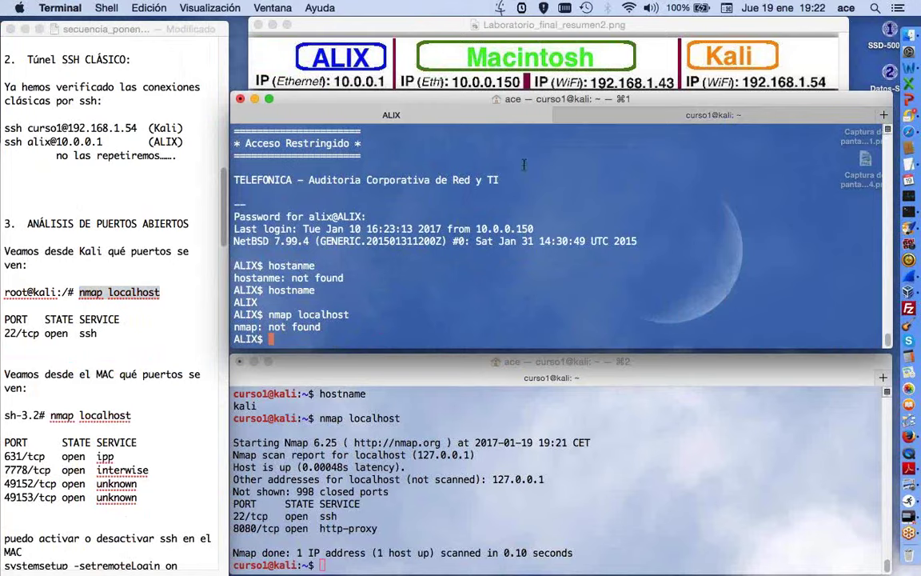
Scan ALIX at 10.0.0.1 with nmap from the Mac's local shell and highlight the open ssh port row in the output
left_click(602, 122)
type("nma")
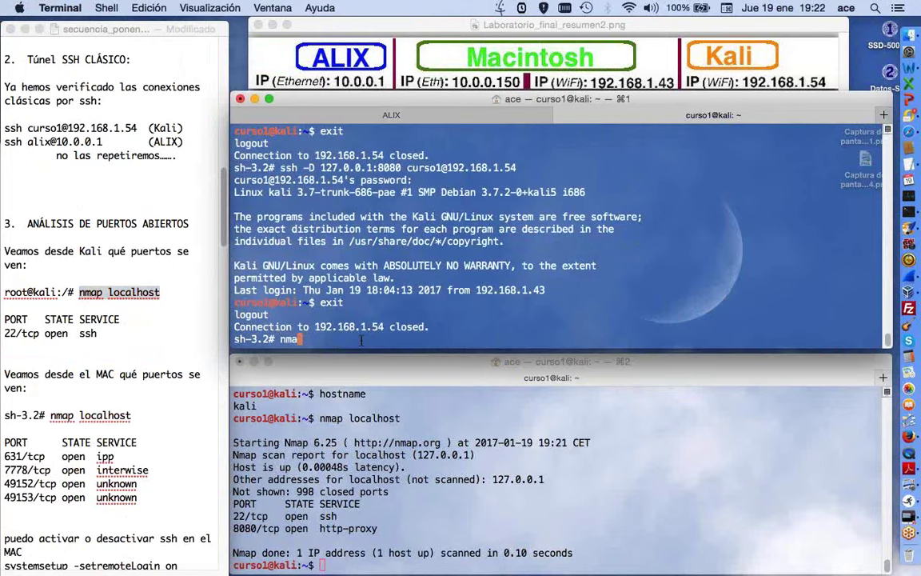
type("p 10.0.0.1")
key("Return")
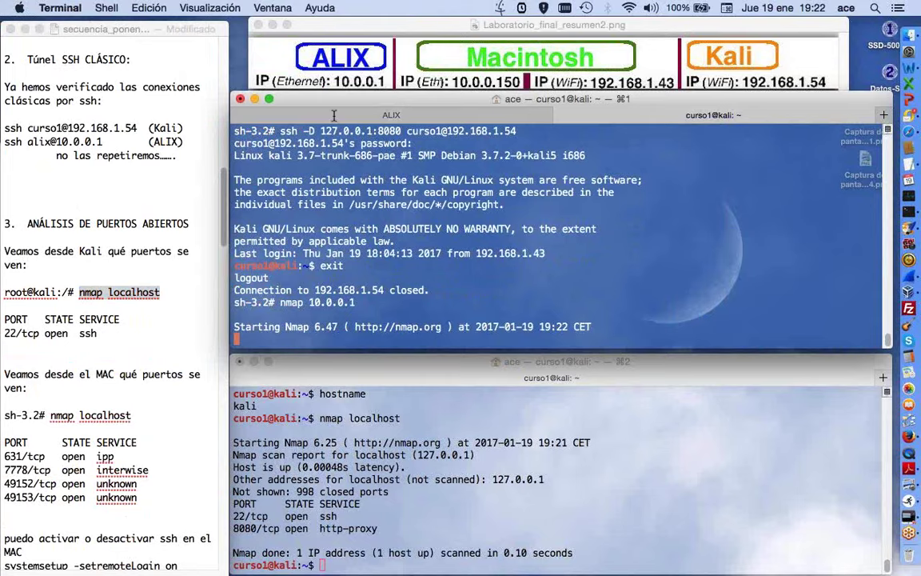
left_click(146, 516)
scroll(146, 514, "down", 8)
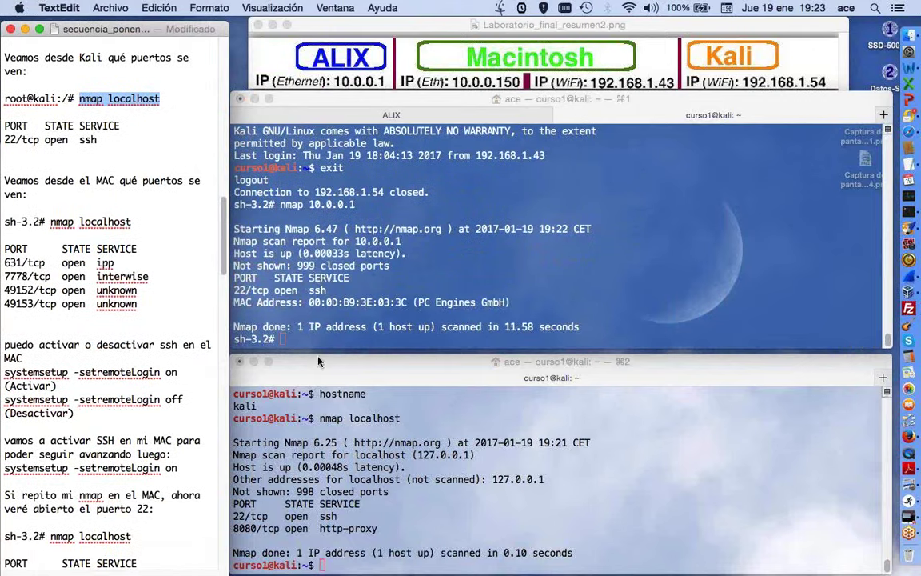
left_click_drag(329, 288, 226, 288)
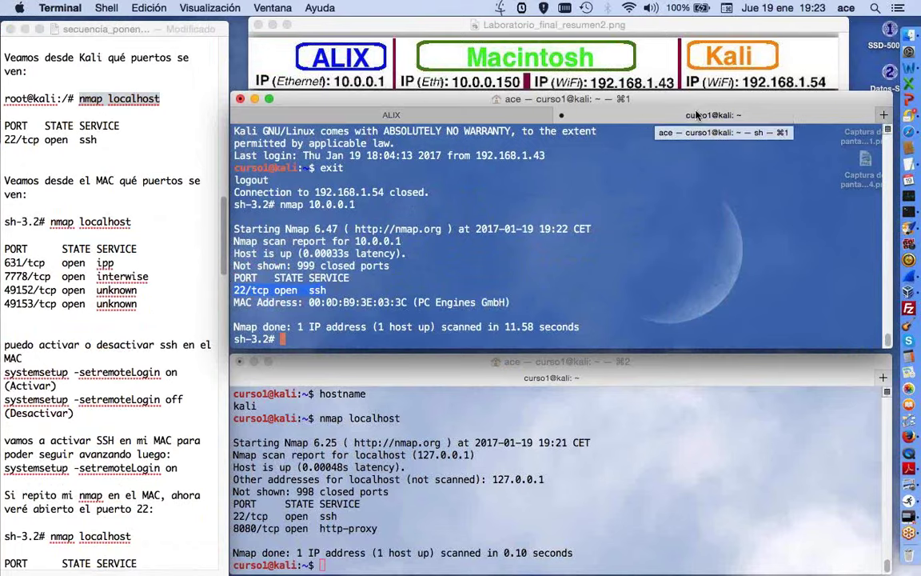
left_click(336, 338)
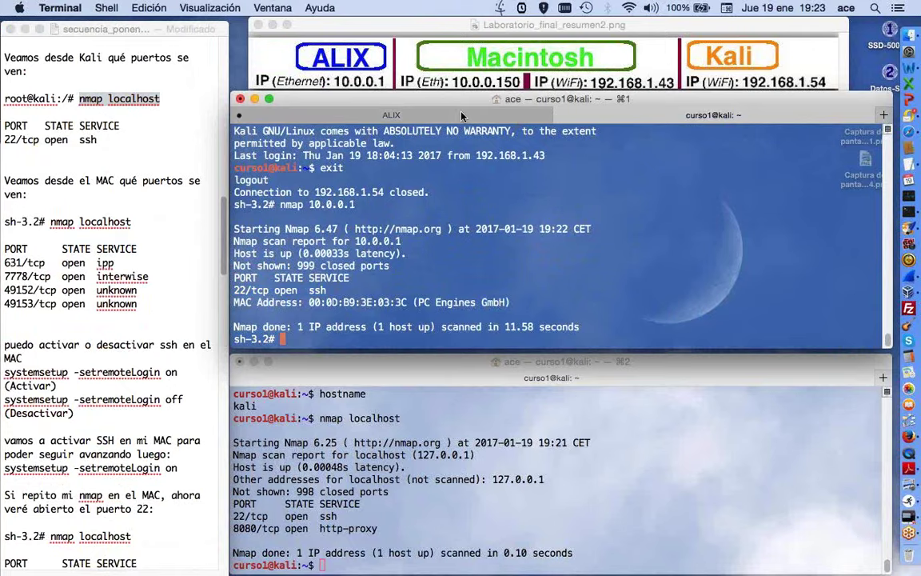
Check the ALIX session, return to the Mac's local shell and run nmap localhost there
left_click(408, 114)
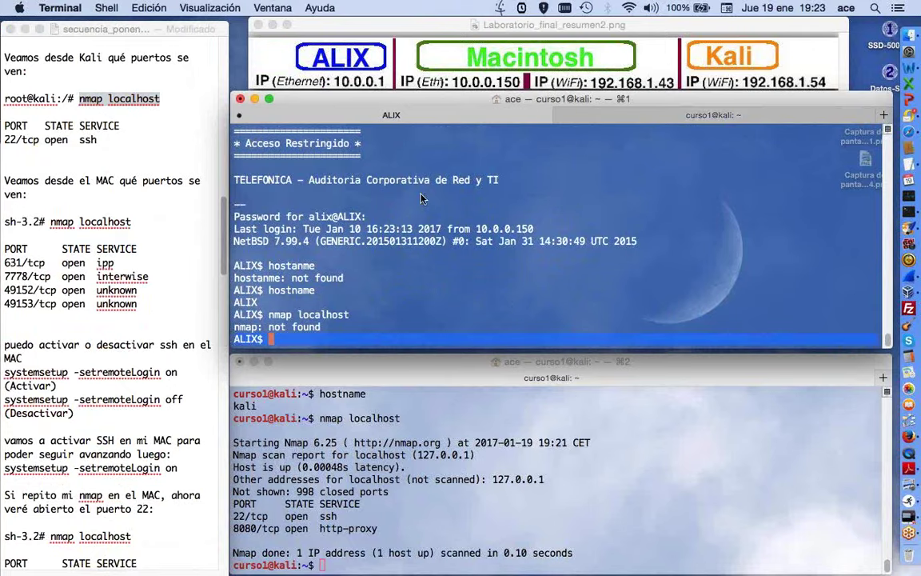
left_click(618, 116)
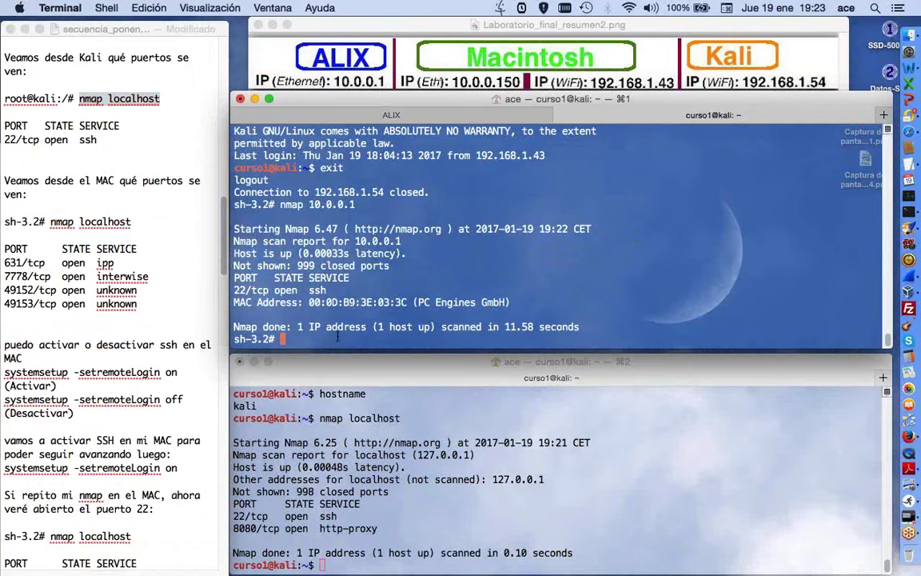
type("nmap localhost")
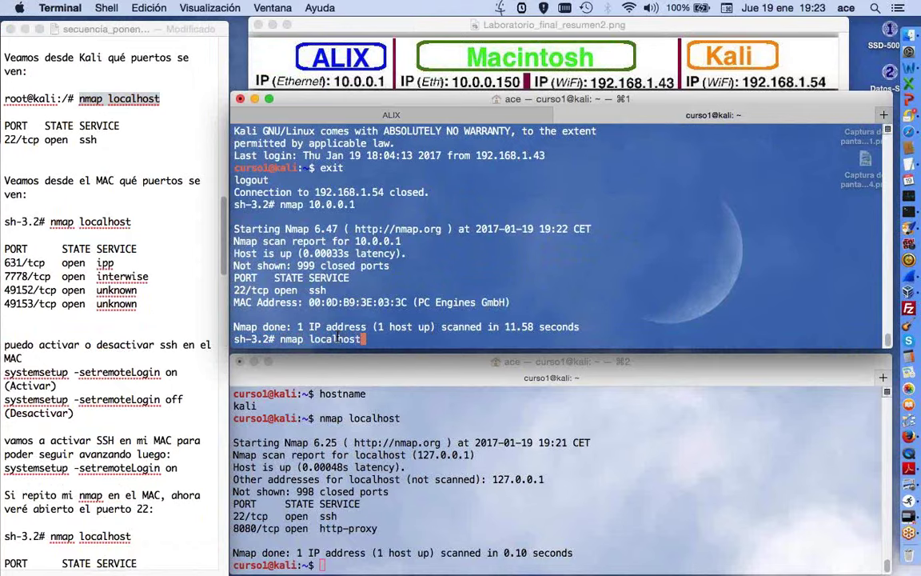
key("Return")
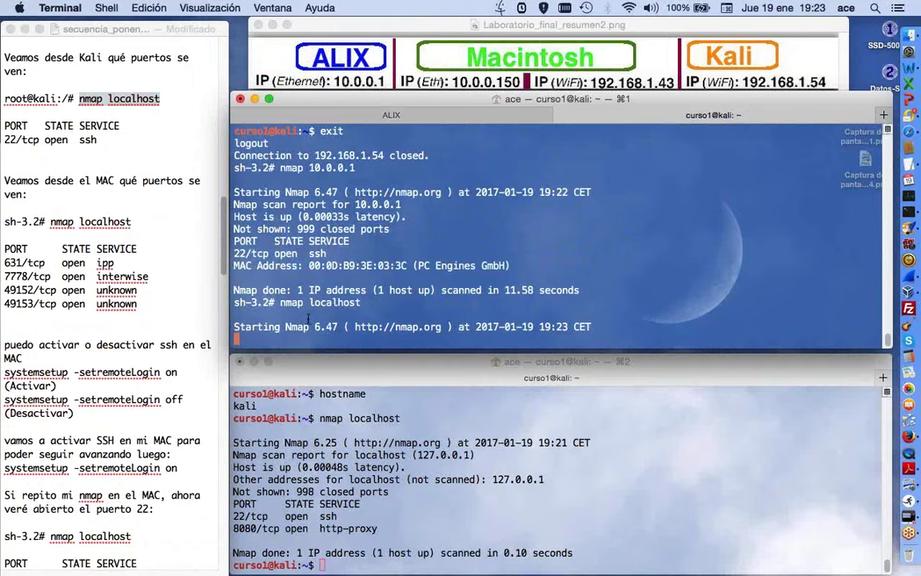
Close the ALIX SSH session with exit
left_click(356, 114)
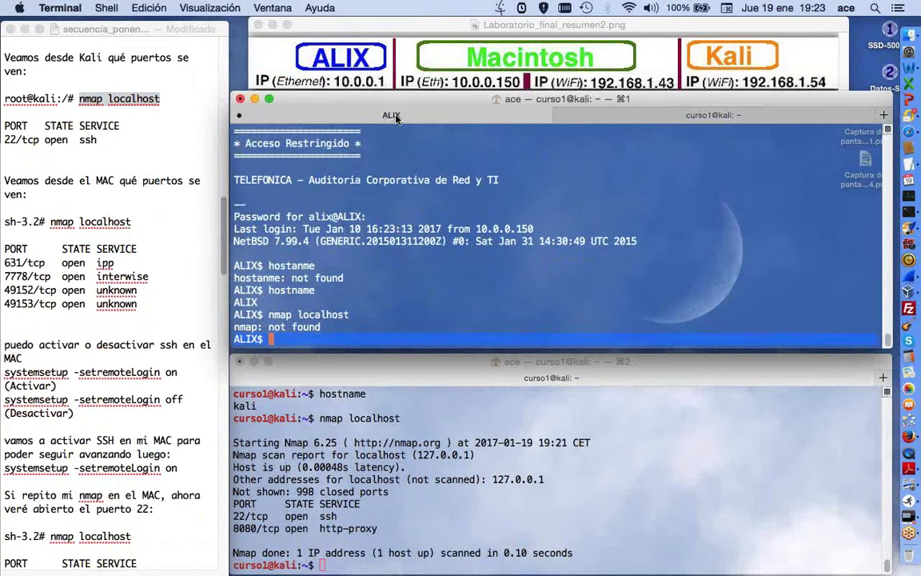
type("exit")
key("Return")
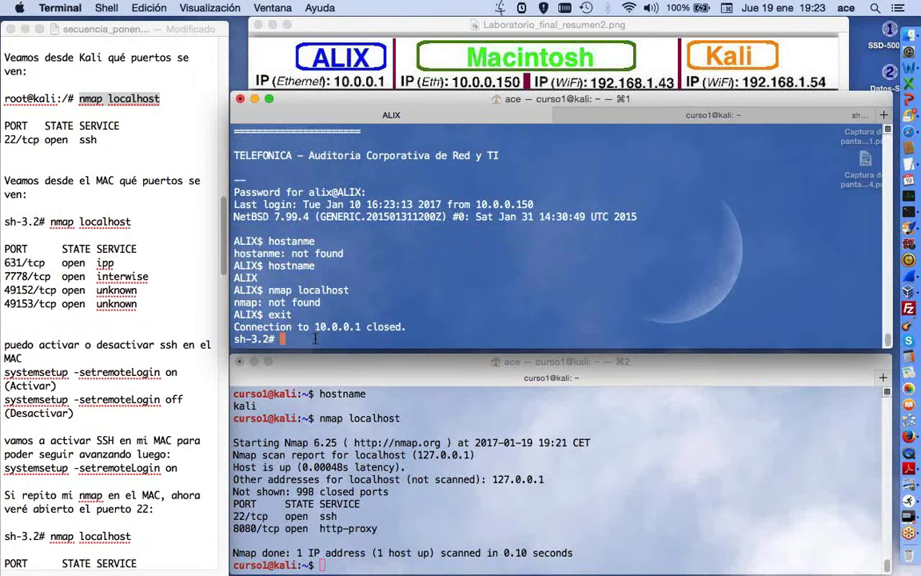
Review the Mac's nmap localhost output, highlighting the scan results and the ssh and ipp port rows
left_click(620, 115)
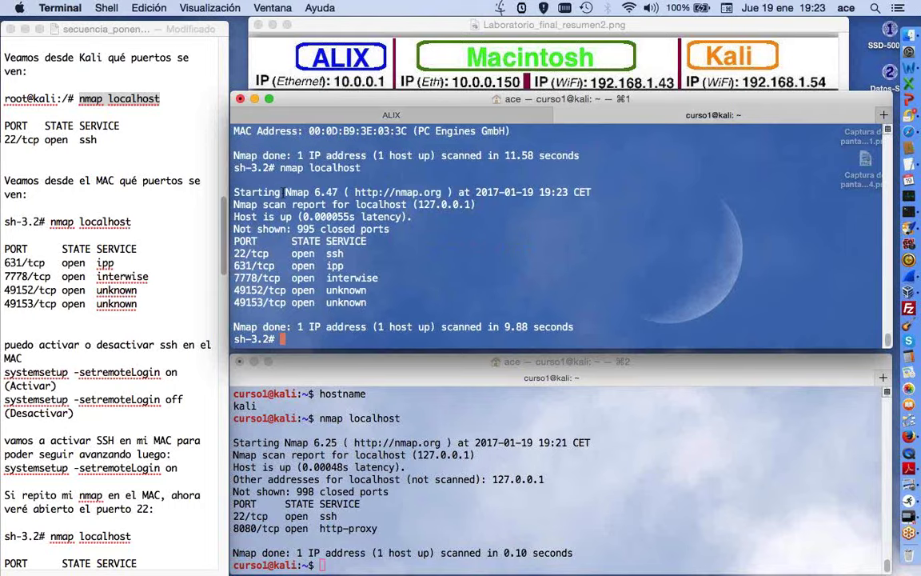
triple_click(319, 192)
left_click_drag(355, 205, 316, 272)
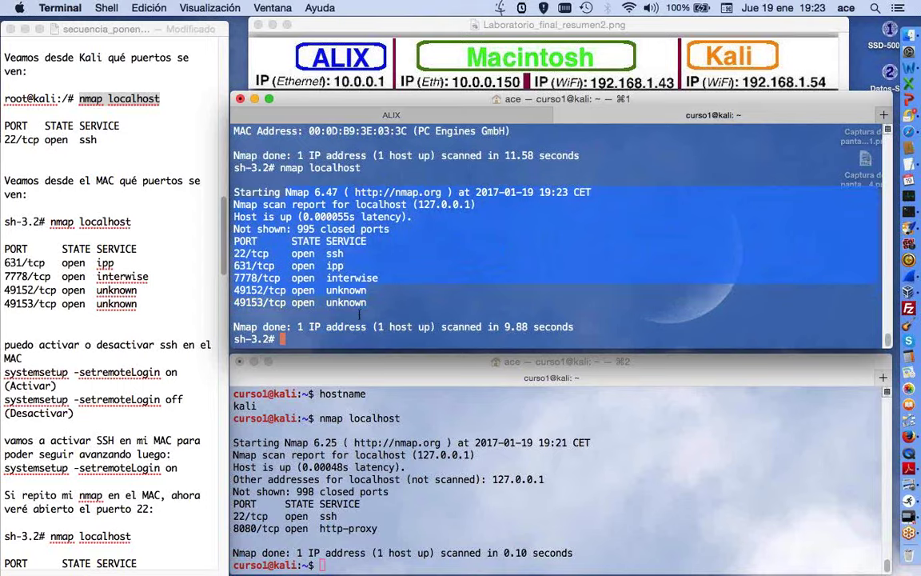
left_click(239, 225)
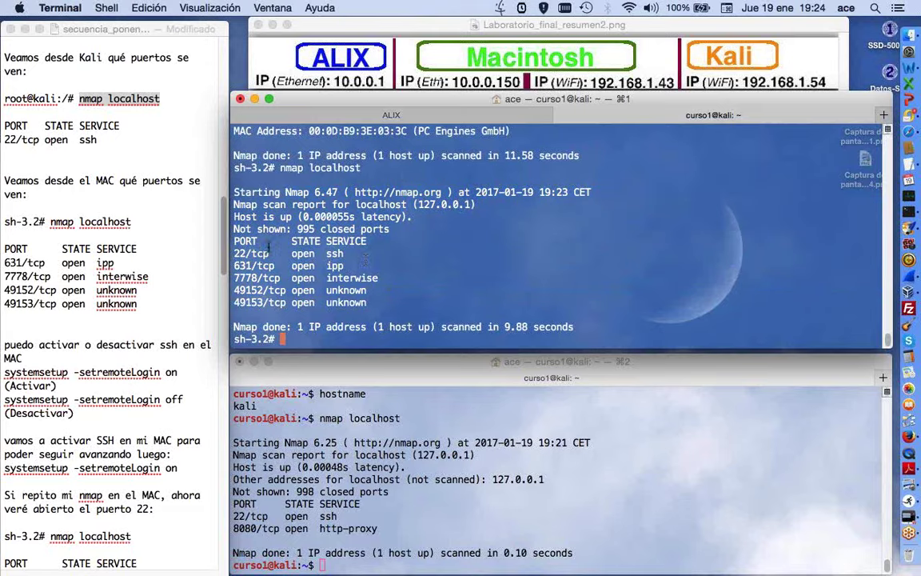
triple_click(227, 253)
Highlight Kali's port 22 row and the Mac's open-port list in the notes for comparison
left_click(122, 308)
left_click_drag(72, 198, 102, 318)
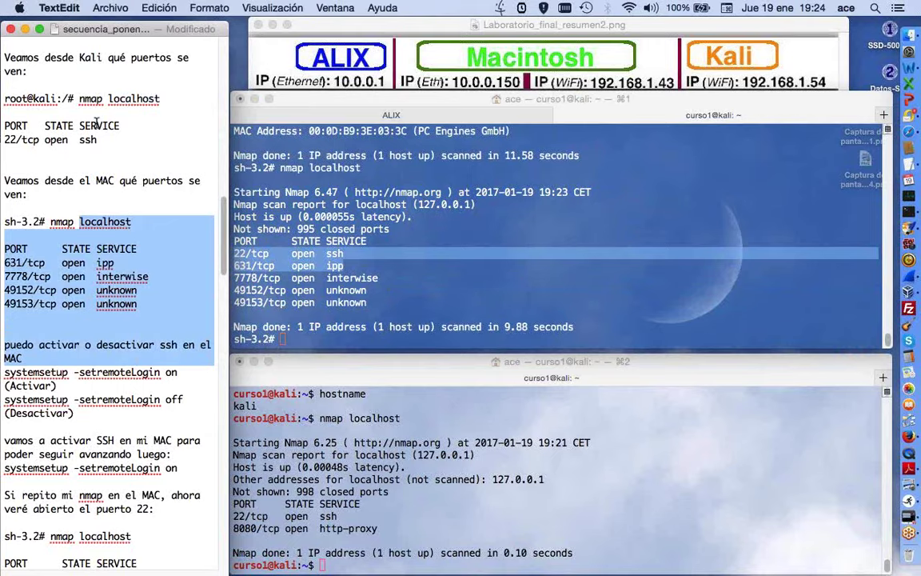
left_click_drag(97, 140, 2, 140)
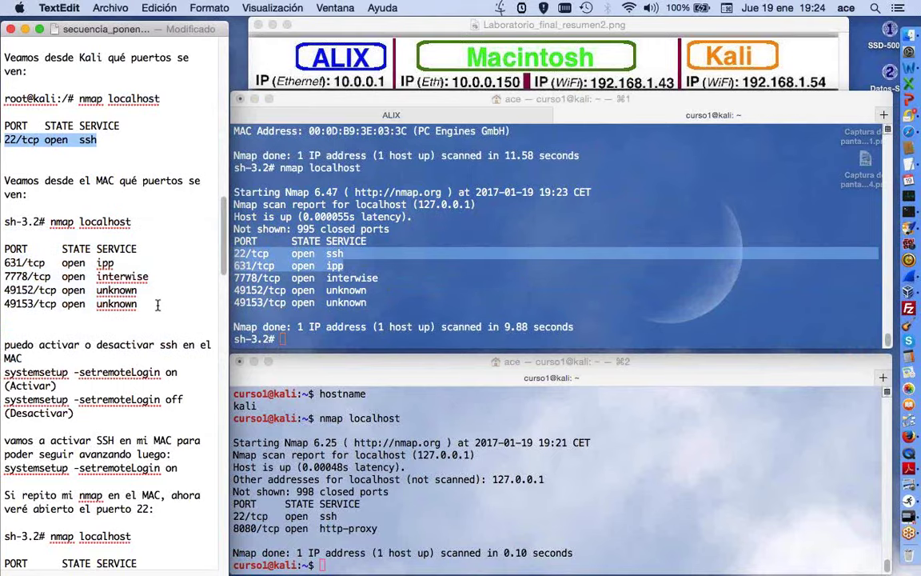
left_click_drag(140, 305, 5, 242)
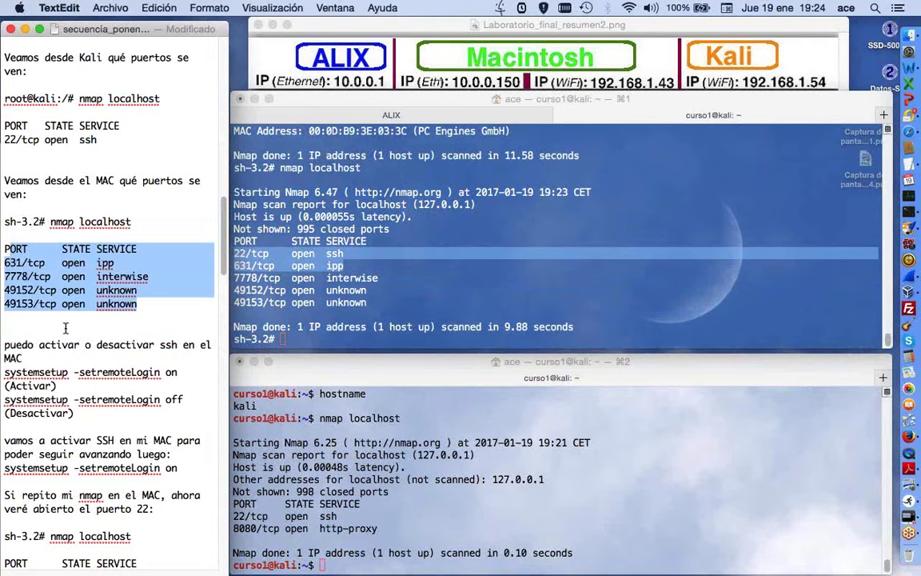
Review the notes on enabling SSH on the Mac and highlight section 4, REDIRECCIÓN LOCAL DE PUERTOS, down to Prueba 1
scroll(66, 328, "down", 1)
scroll(67, 328, "down", 5)
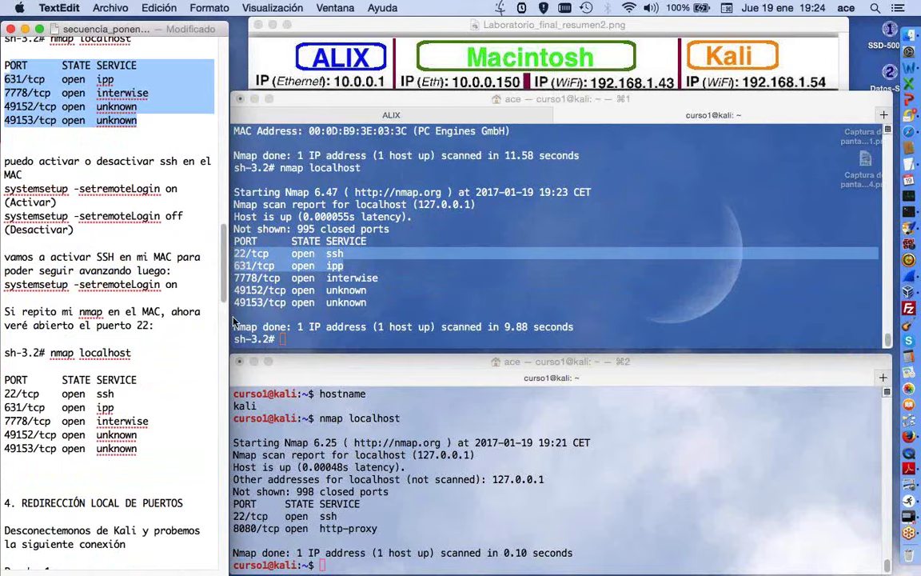
left_click(137, 380)
scroll(129, 264, "down", 10)
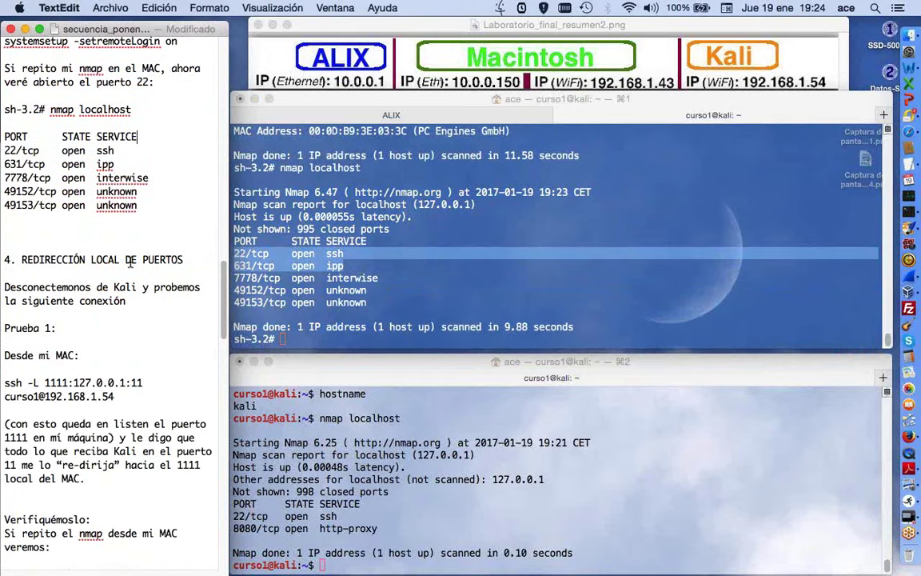
left_click(119, 240)
left_click_drag(119, 240, 132, 327)
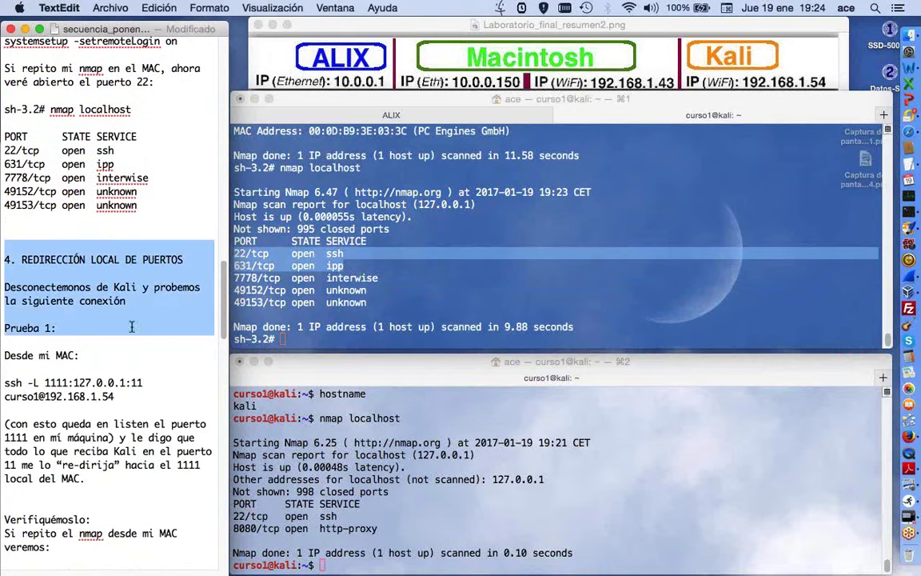
Close the Kali SSH session in the lower terminal window with exit
left_click(409, 290)
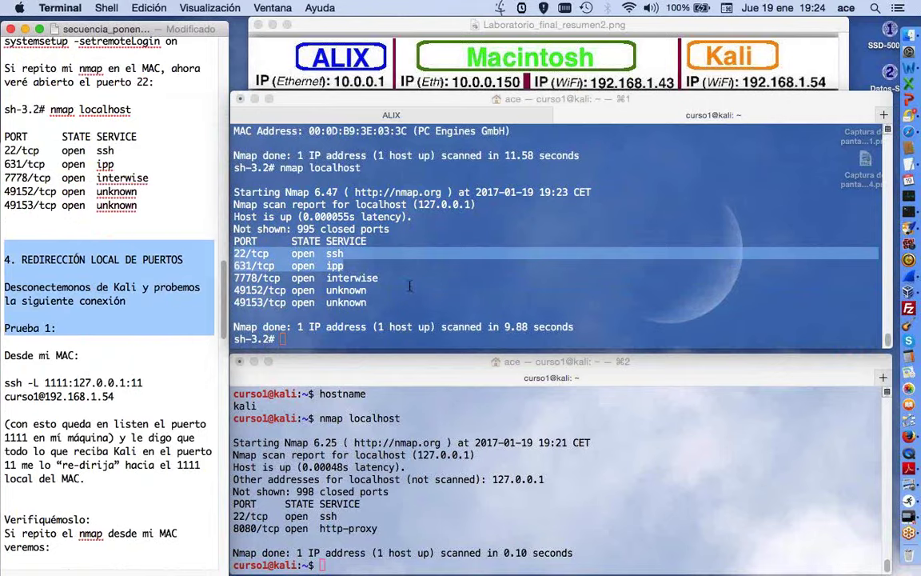
key("super+grave")
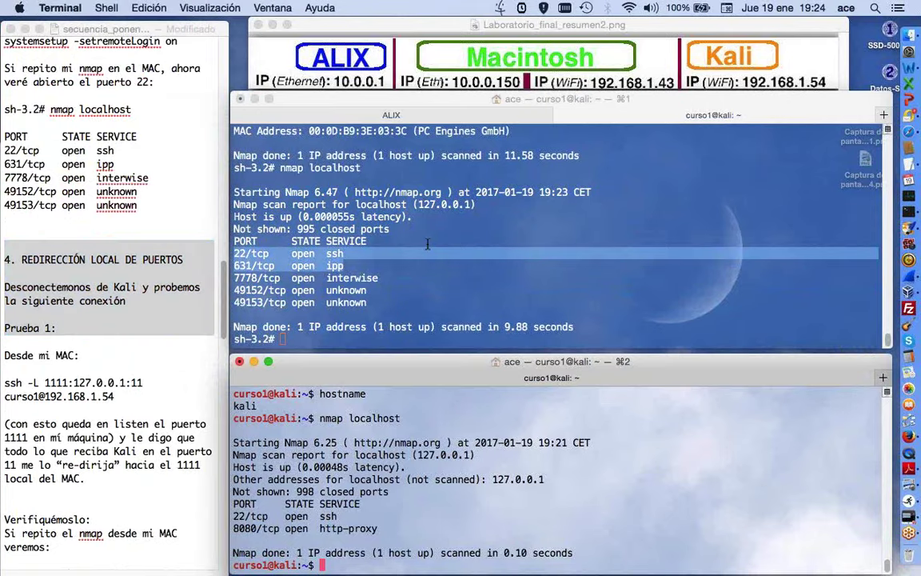
type("exit")
key("Return")
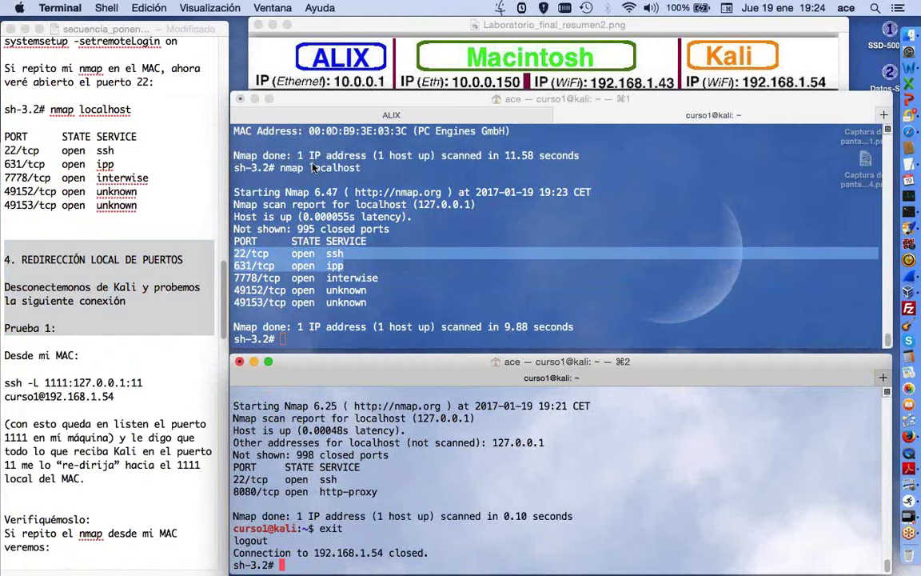
left_click(111, 384)
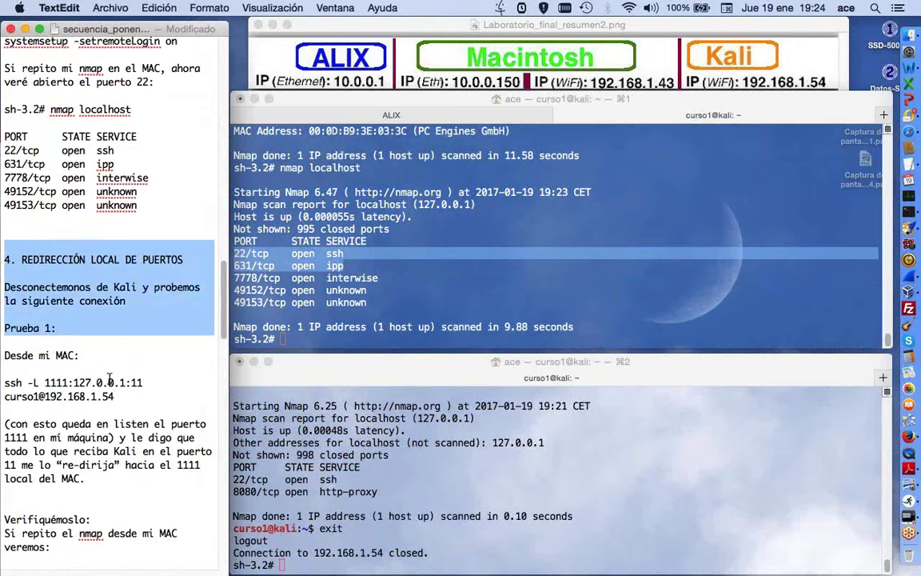
scroll(110, 381, "down", 2)
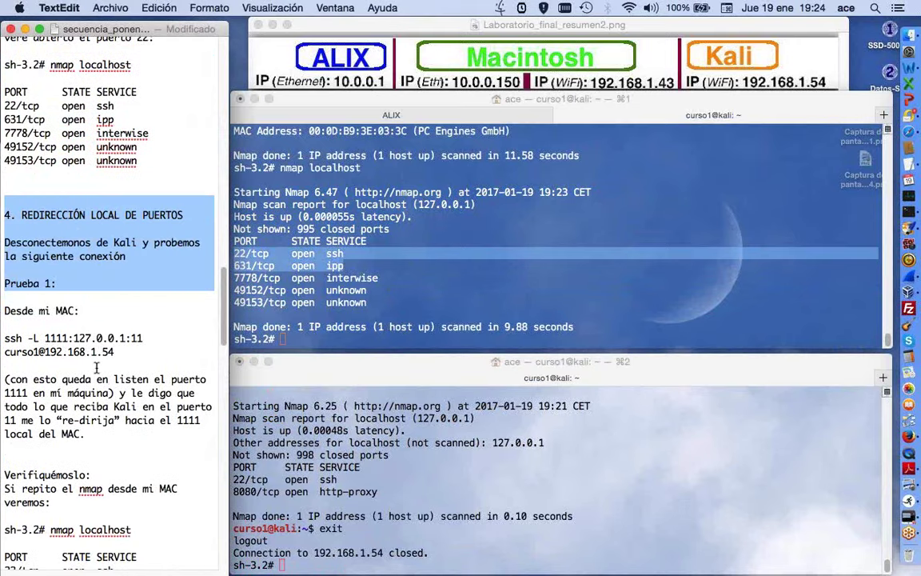
left_click_drag(118, 352, 2, 337)
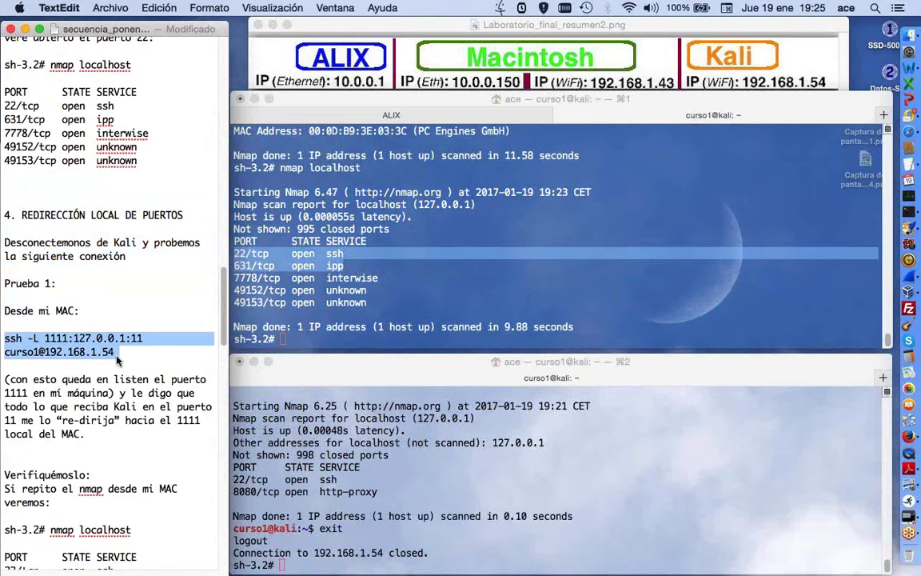
left_click(405, 232)
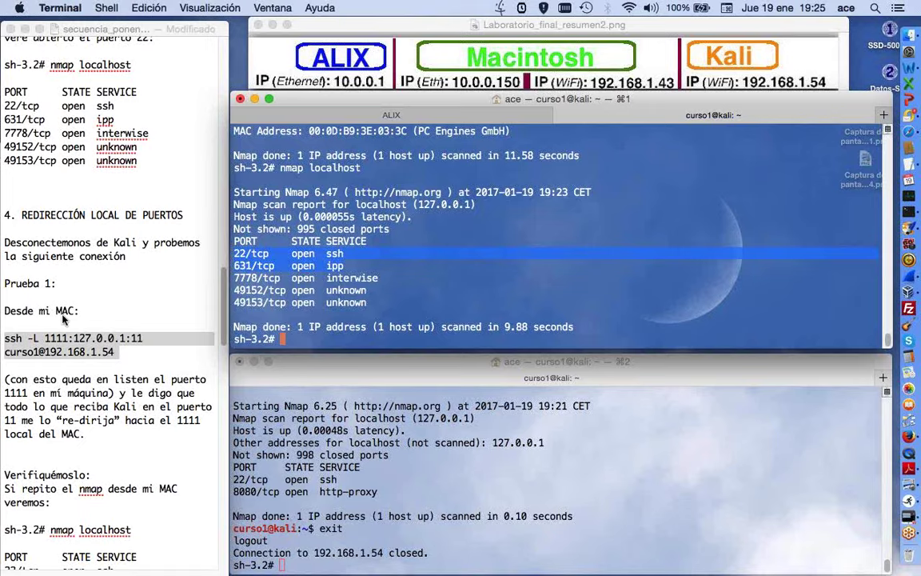
left_click(304, 342)
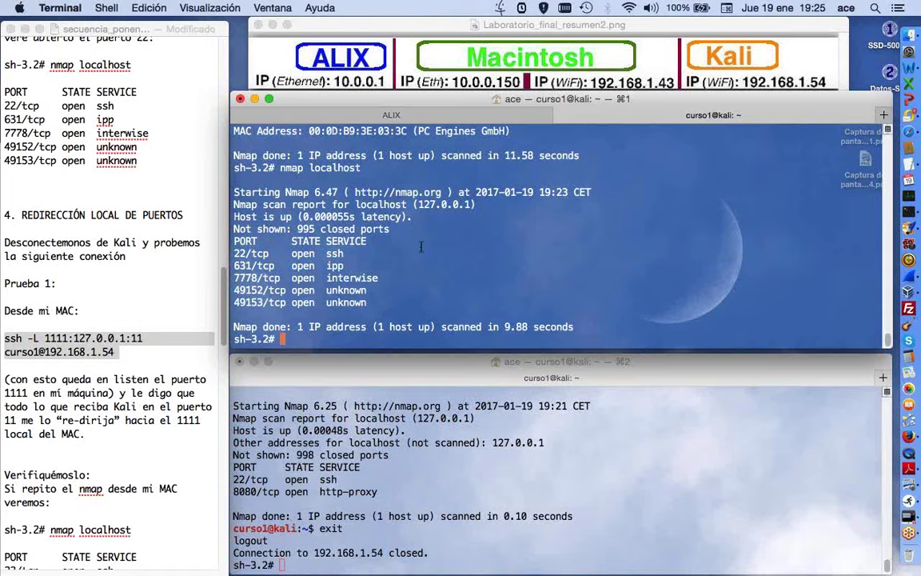
key("Up")
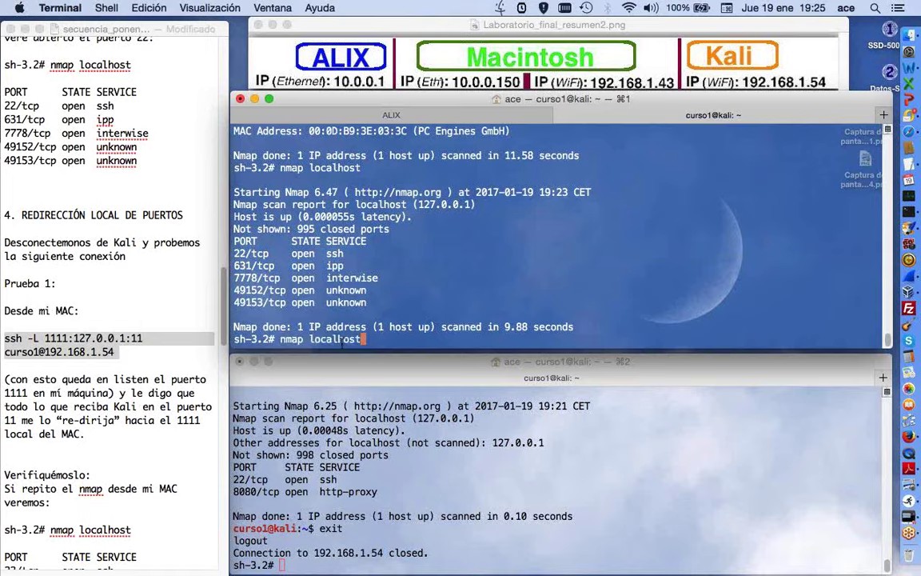
key("BackSpace")
key("BackSpace")
key("BackSpace")
key("BackSpace")
key("BackSpace")
key("BackSpace")
key("BackSpace")
key("BackSpace")
key("BackSpace")
key("BackSpace")
key("BackSpace")
key("BackSpace")
key("BackSpace")
key("BackSpace")
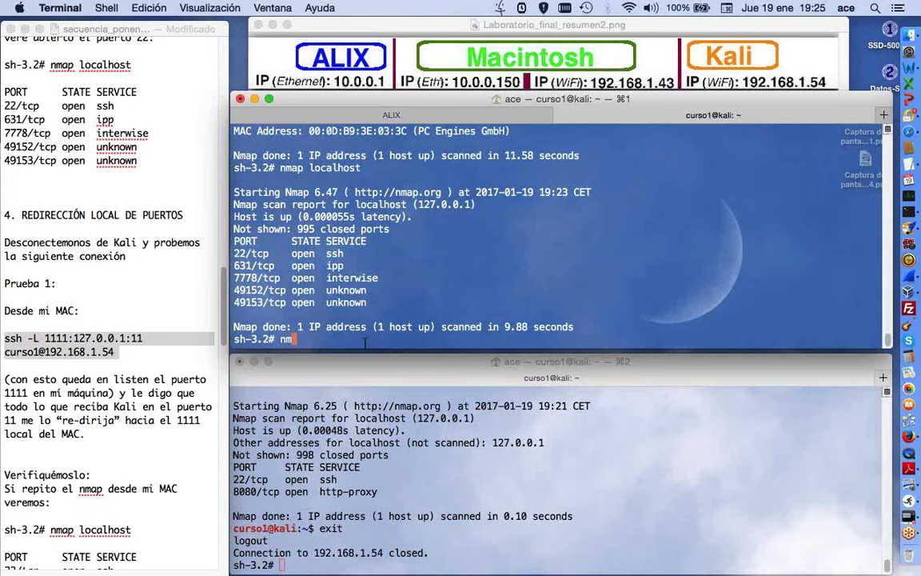
triple_click(132, 340)
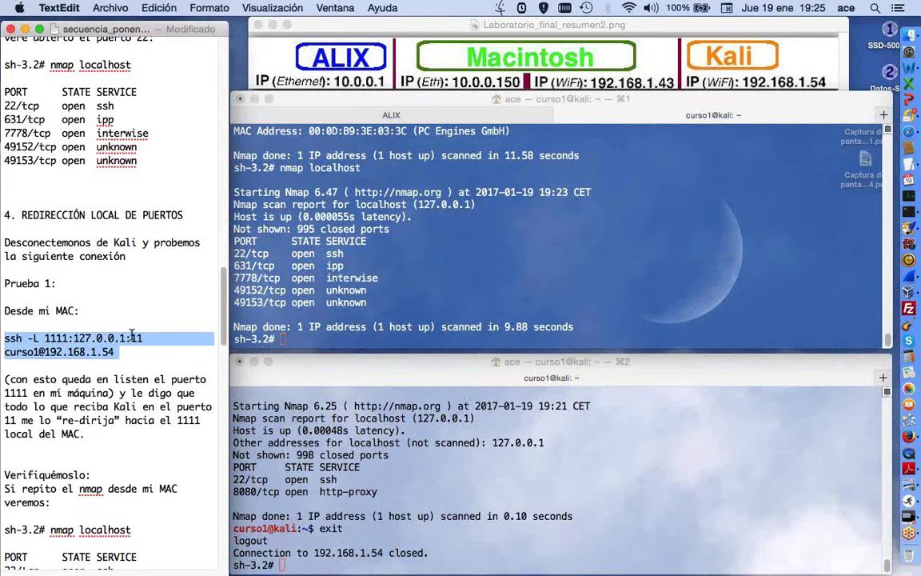
key("super+c")
left_click(298, 342)
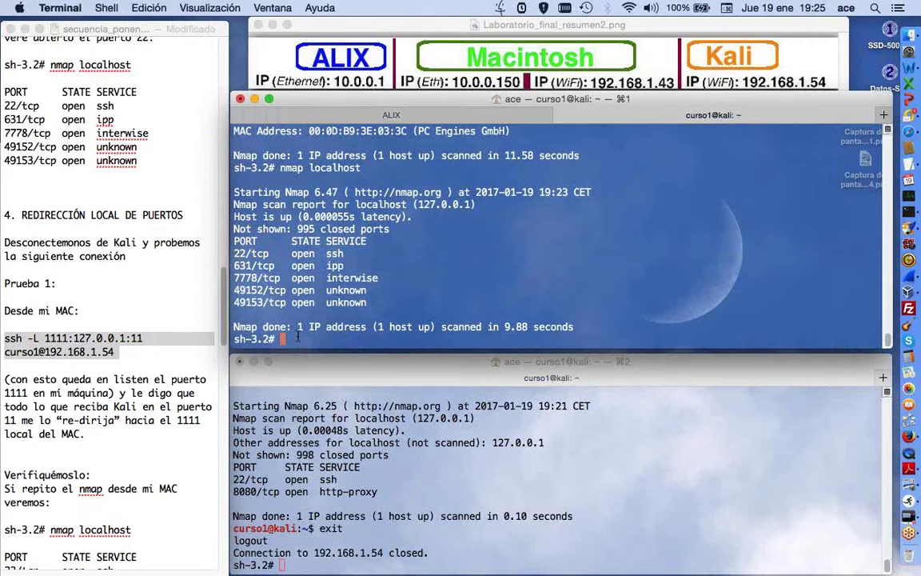
key("super+v")
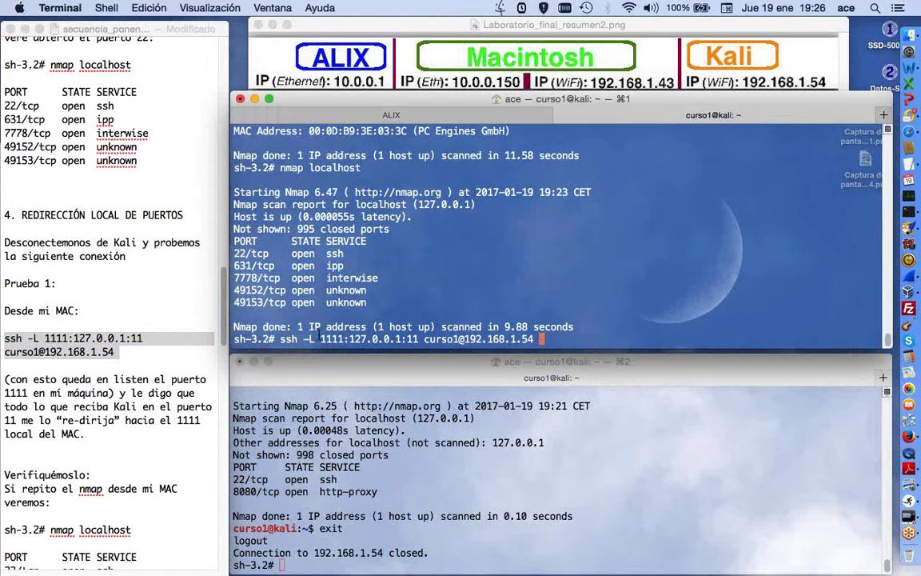
left_click_drag(320, 340, 400, 339)
left_click(587, 334)
key("Return")
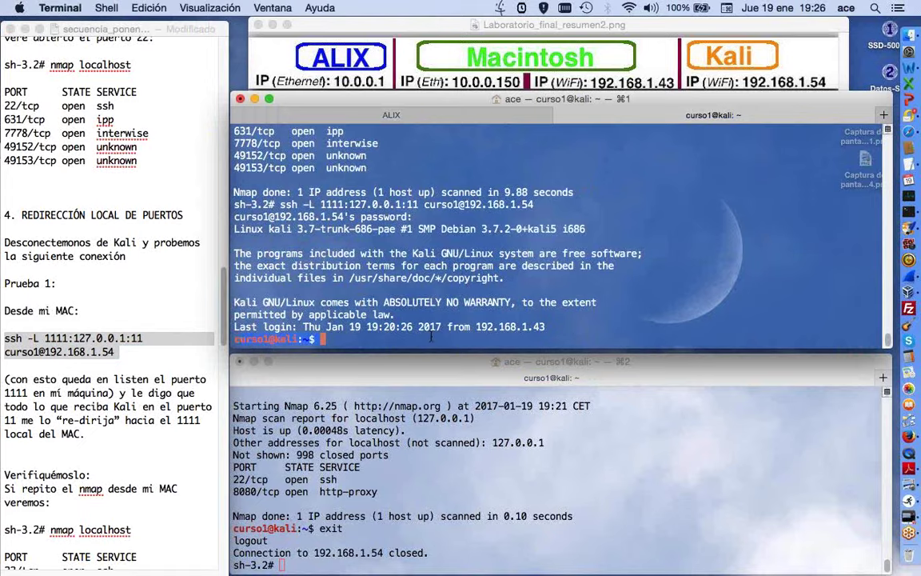
Run hostname in the lower terminal window to check which machine its shell is on
left_click(320, 500)
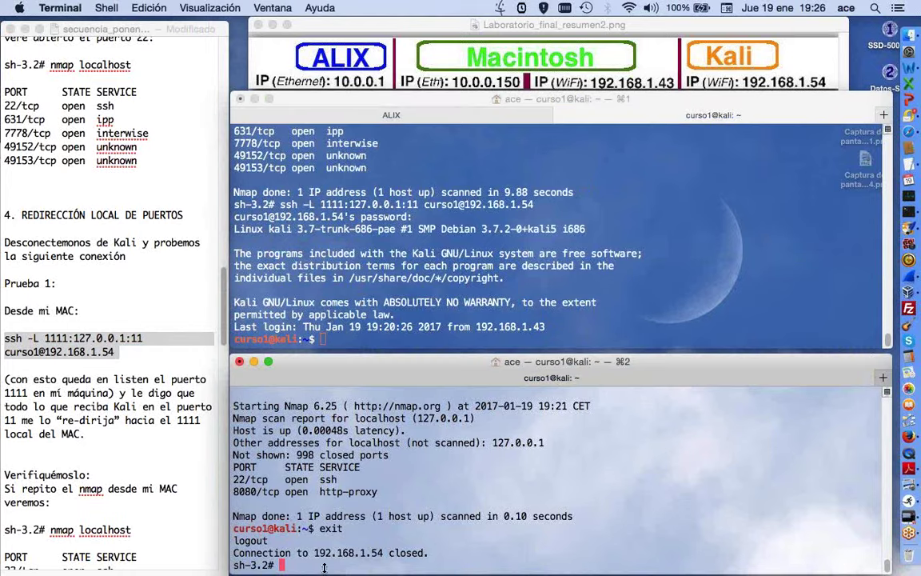
type("hostname")
key("Return")
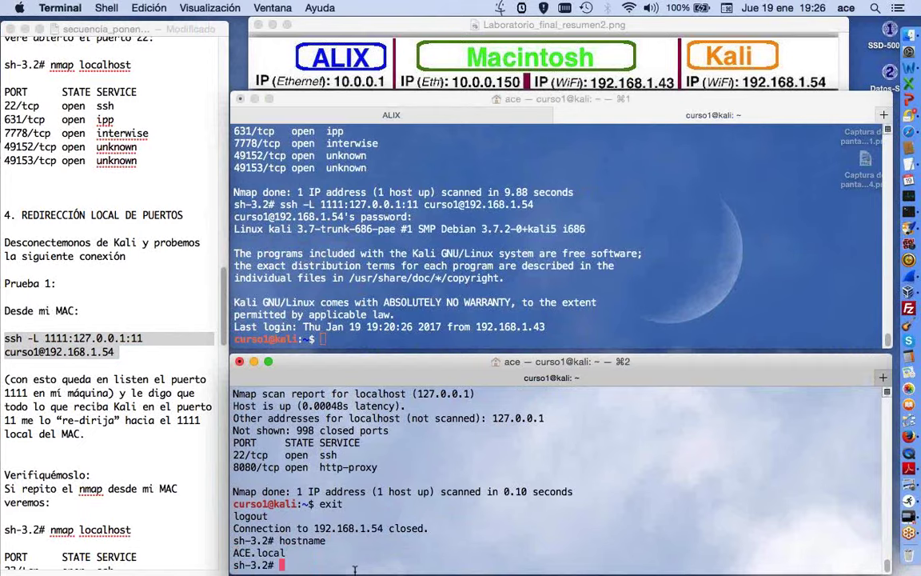
Scan the Mac's own ports with nmap localhost in the lower terminal window and highlight the 1111/tcp line
type("nmap locla")
key("BackSpace")
key("BackSpace")
type("alhost")
key("Return")
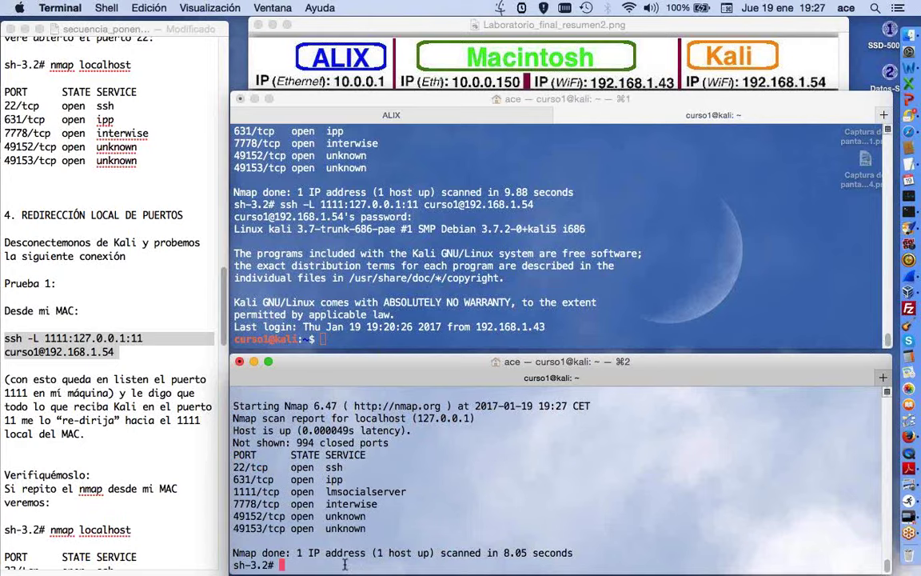
left_click_drag(406, 491, 222, 498)
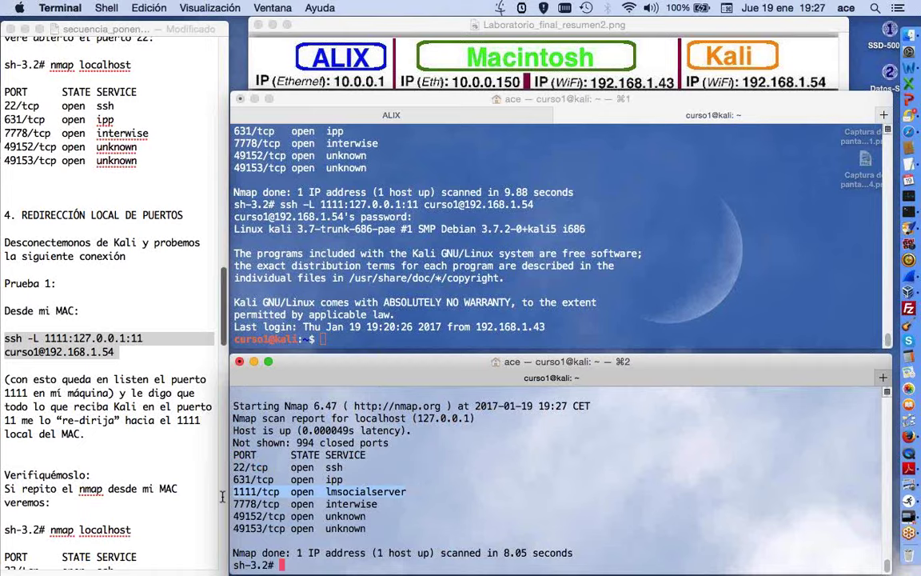
Switch to the Kali desktop, scan the Mac with nmap 192.168.1.43 as root, and highlight the port lines in the result
left_click(128, 352)
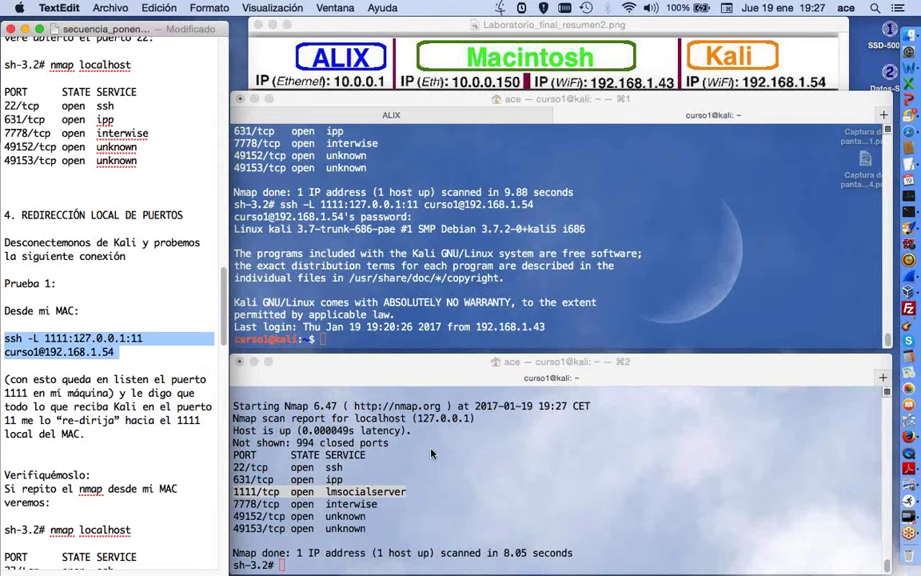
key("ctrl+Right")
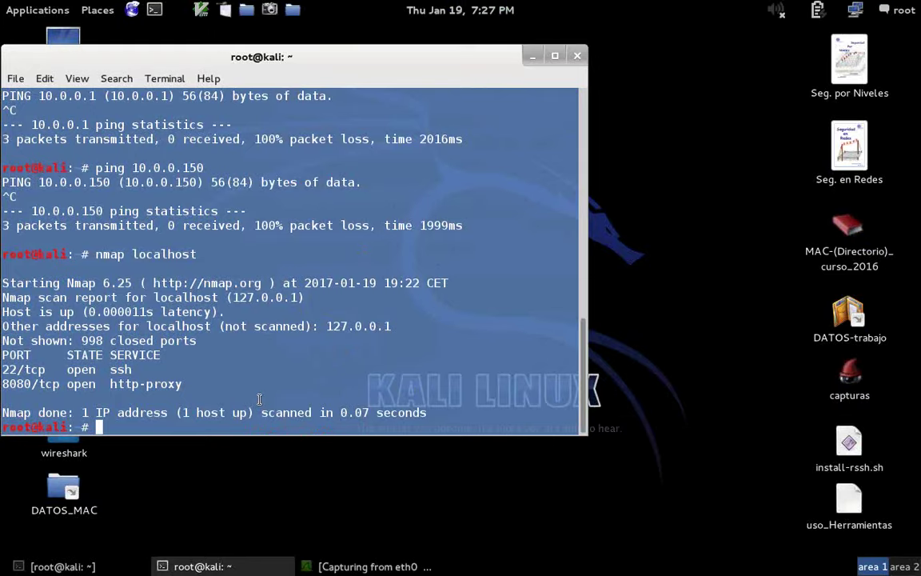
key("ctrl+Left")
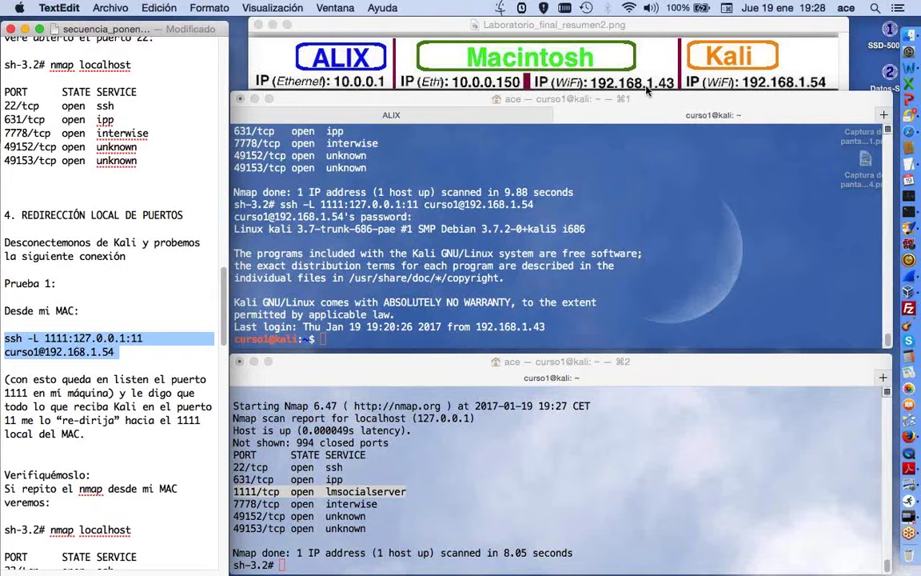
key("ctrl+Right")
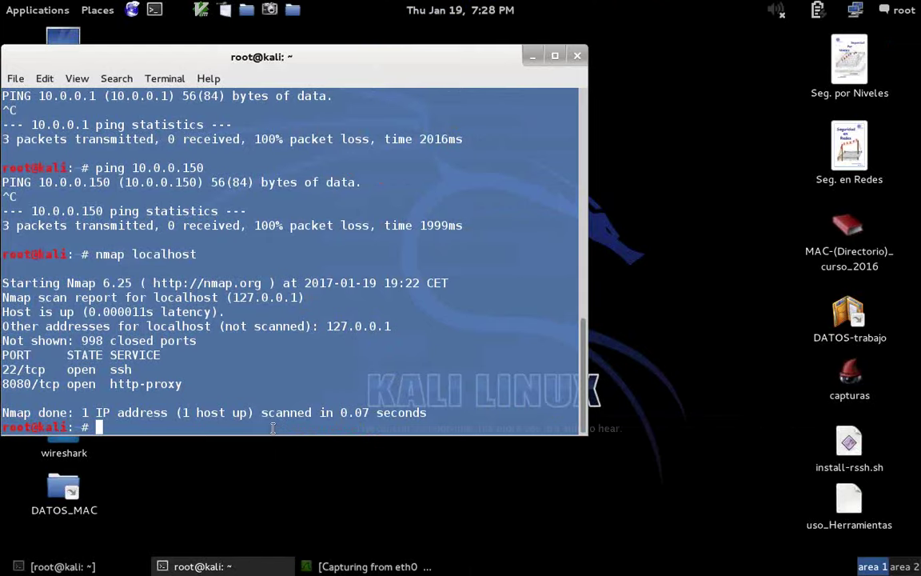
type("nmap 192.168")
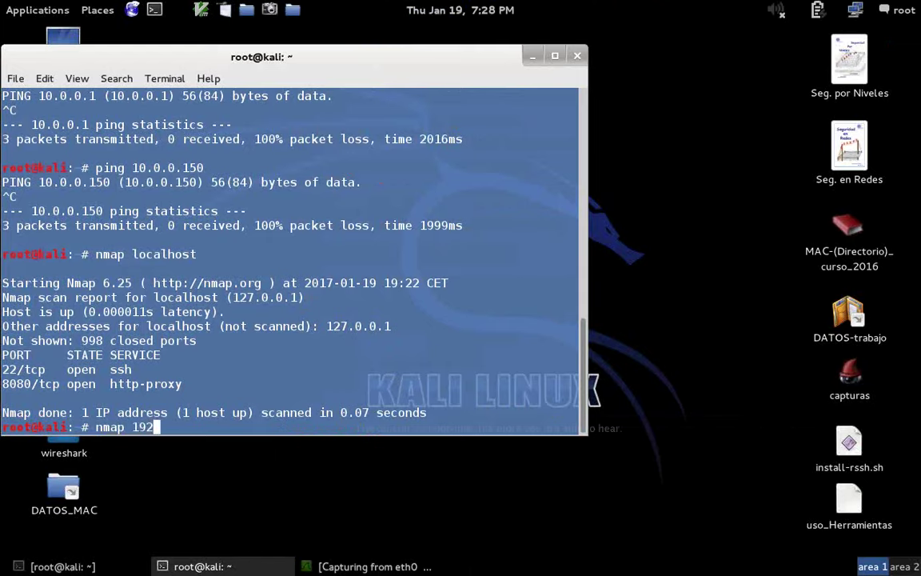
type(".1.43")
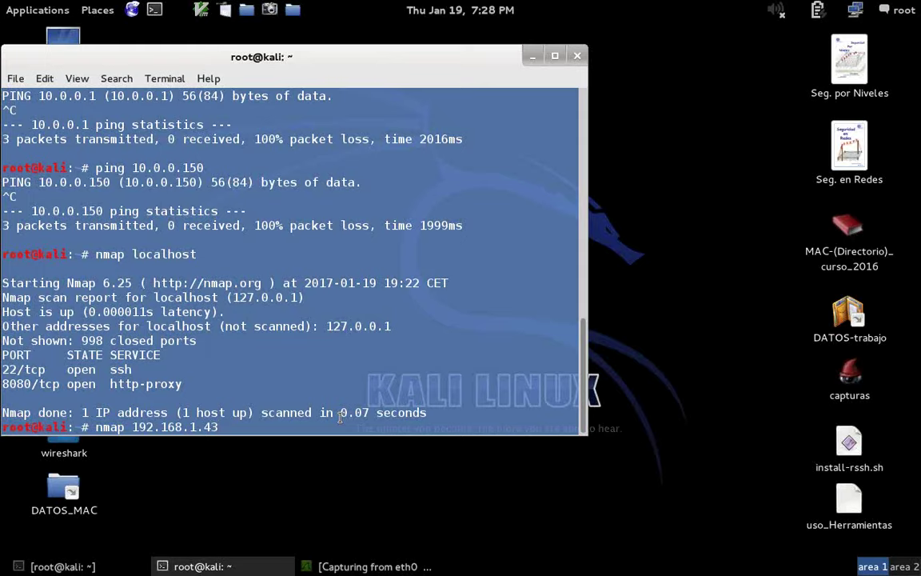
key("Return")
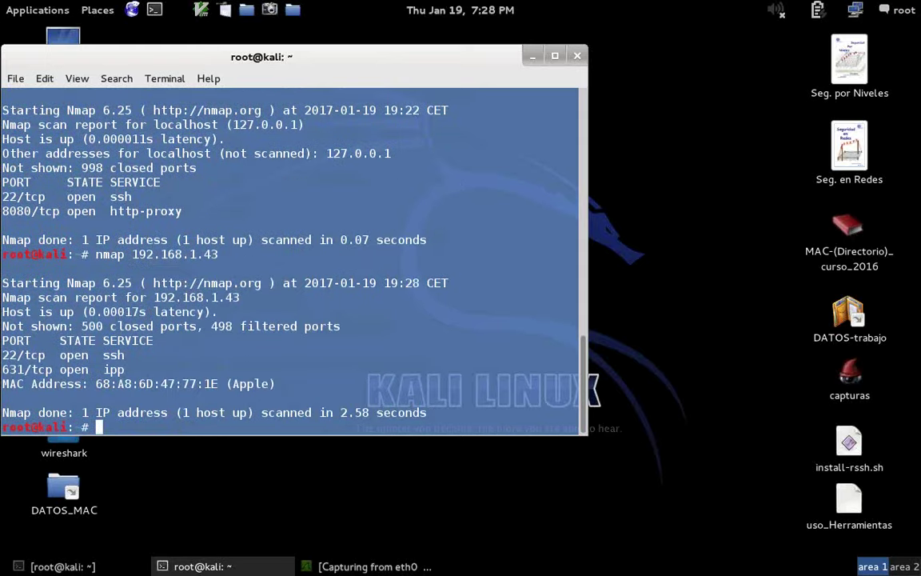
left_click_drag(120, 370, 2, 358)
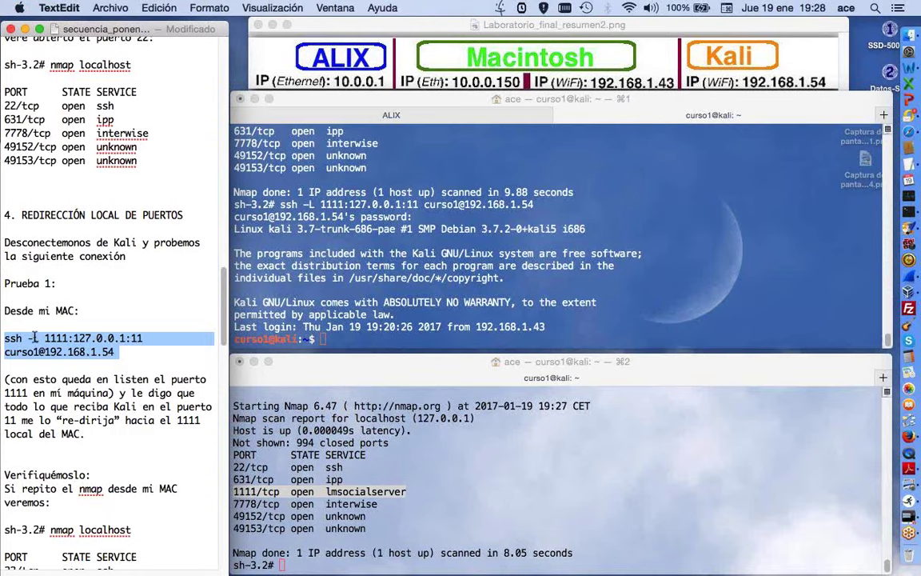
Review Prueba 1 in the notes on the Mac, highlighting the -L option and the full ssh -L 1111:127.0.0.1:11 command
left_click_drag(38, 338, 26, 339)
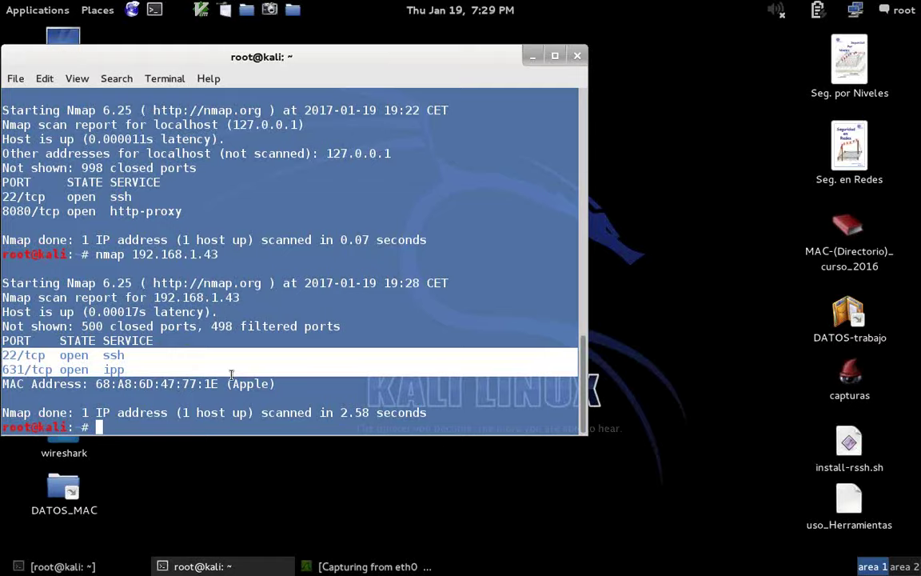
key("ctrl+Left")
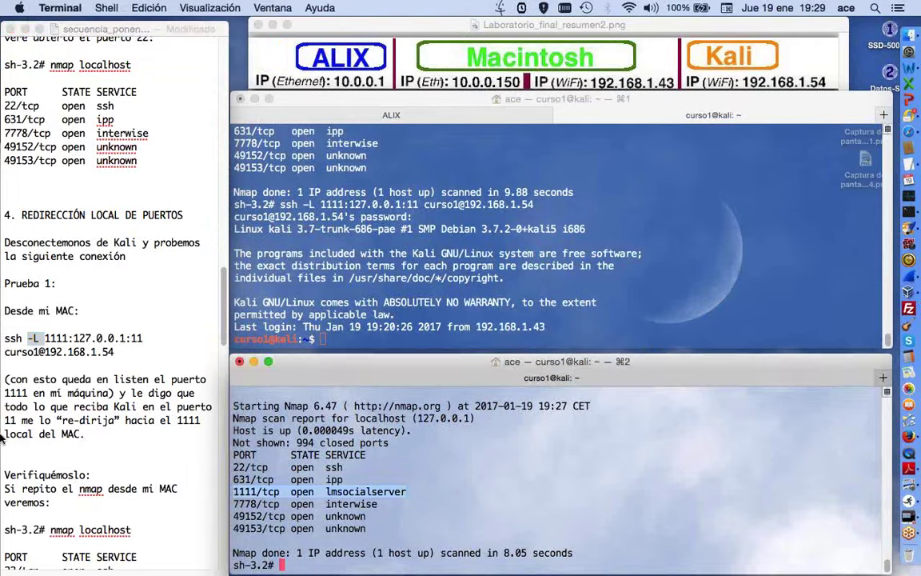
left_click(76, 464)
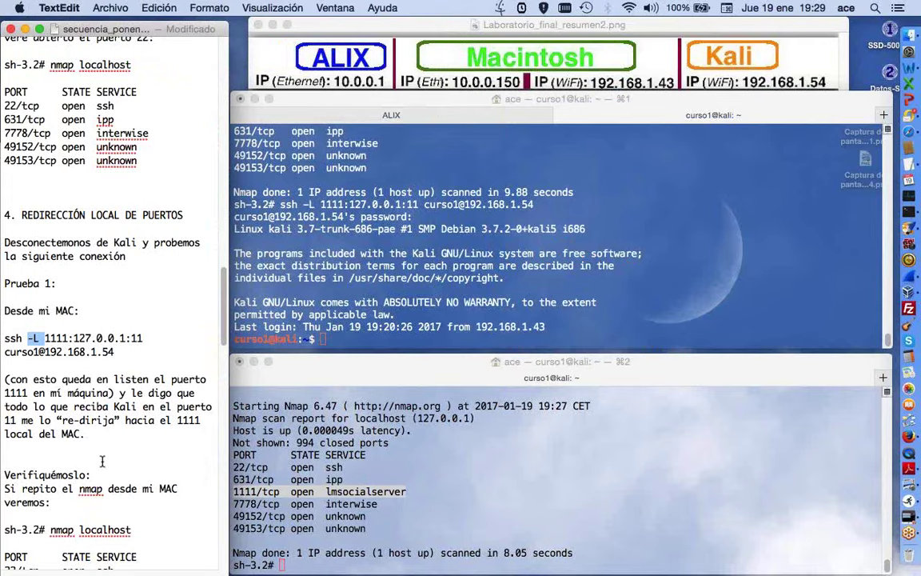
scroll(102, 462, "down", 4)
scroll(99, 340, "down", 1)
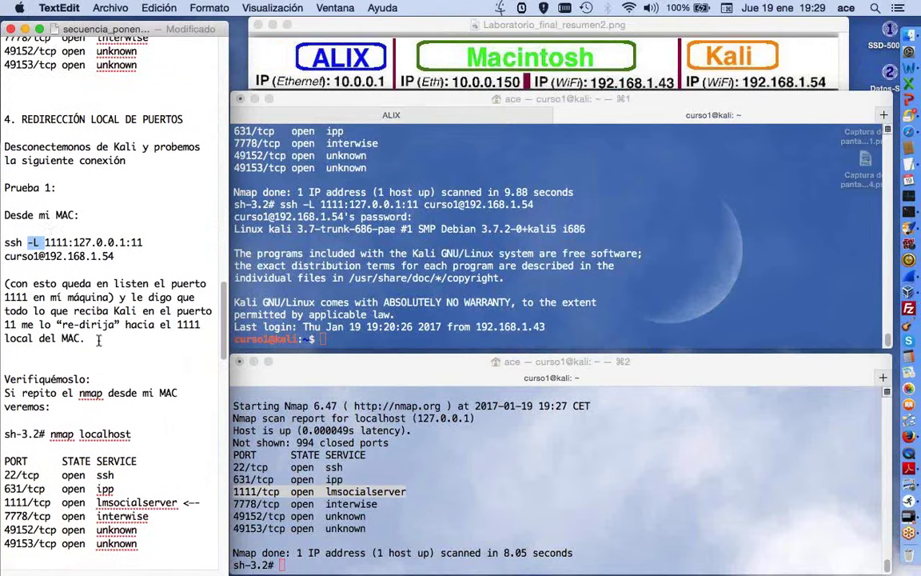
scroll(98, 340, "down", 2)
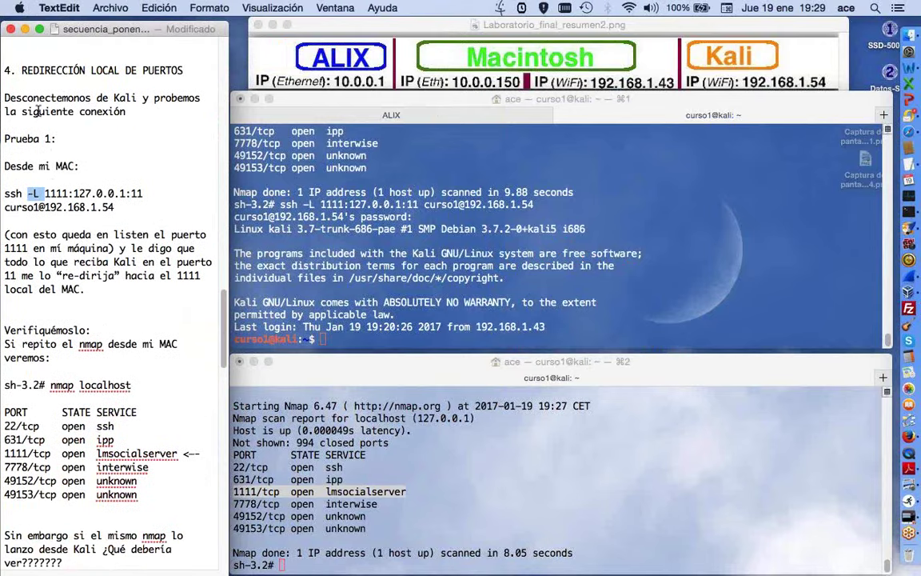
double_click(22, 138)
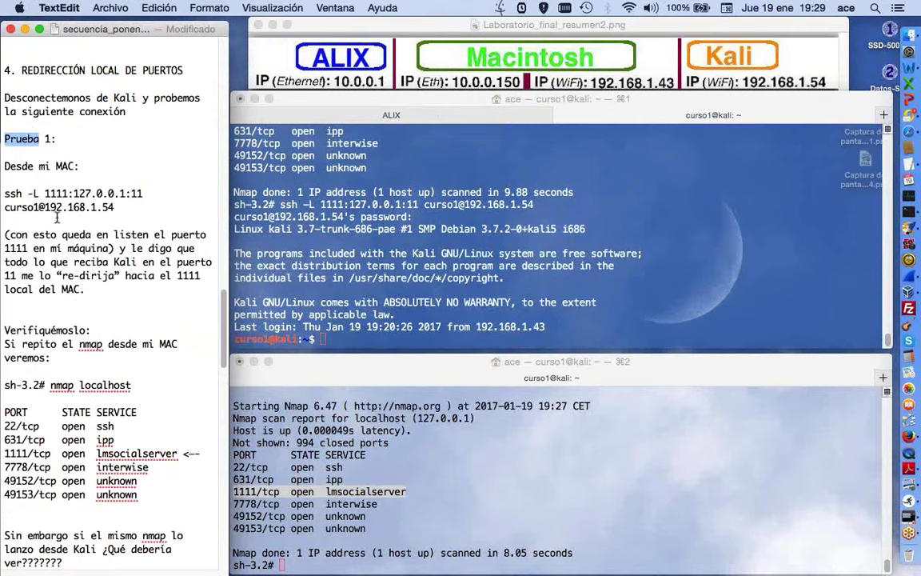
left_click_drag(115, 208, 3, 185)
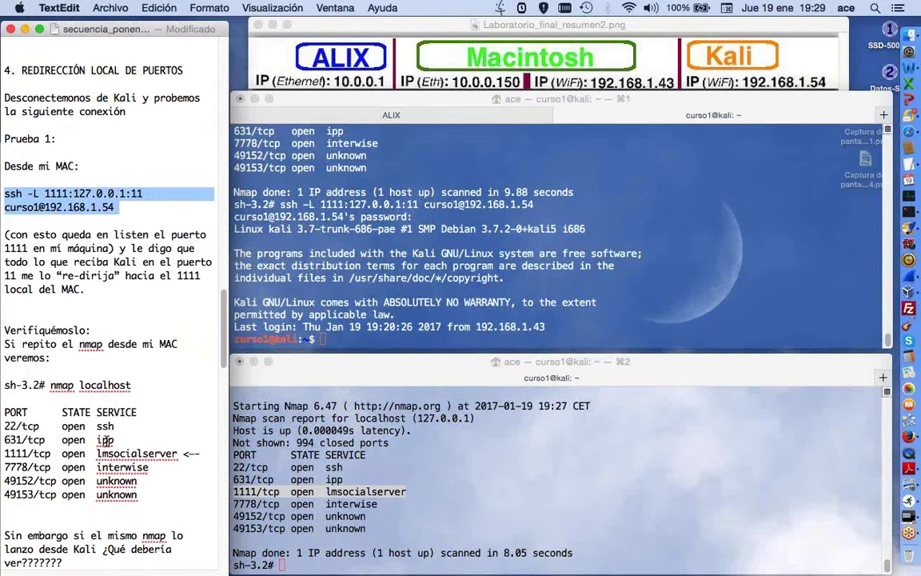
Review the nmap localhost check under Verifiquémoslo in the notes and highlight its 1111/tcp lmsocialserver line
scroll(104, 443, "down", 2)
scroll(107, 443, "down", 4)
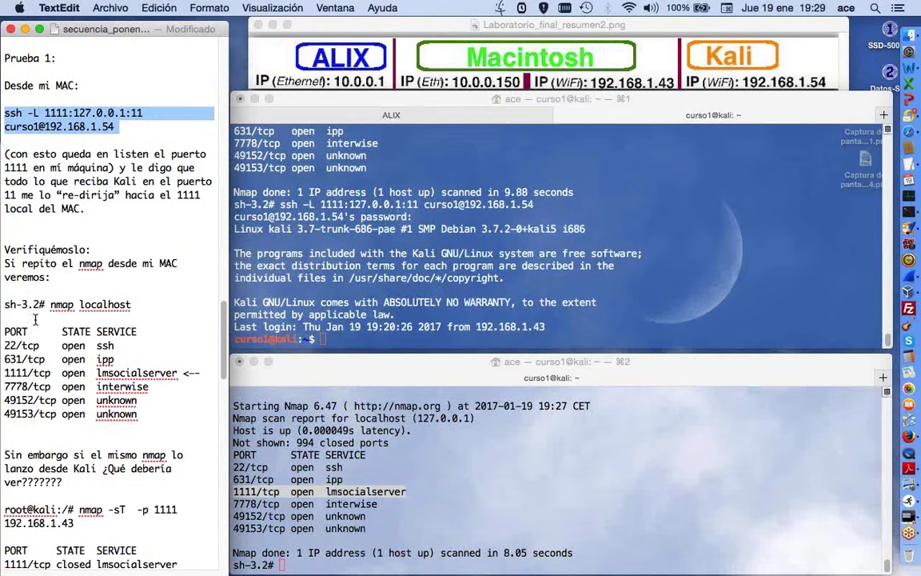
left_click(48, 304)
left_click_drag(48, 304, 136, 385)
left_click(132, 406)
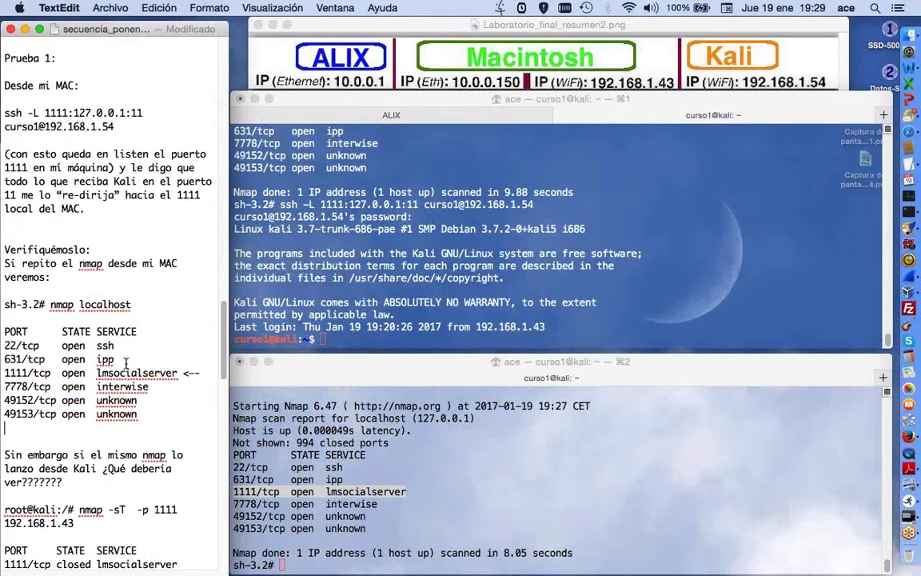
left_click_drag(198, 373, 2, 368)
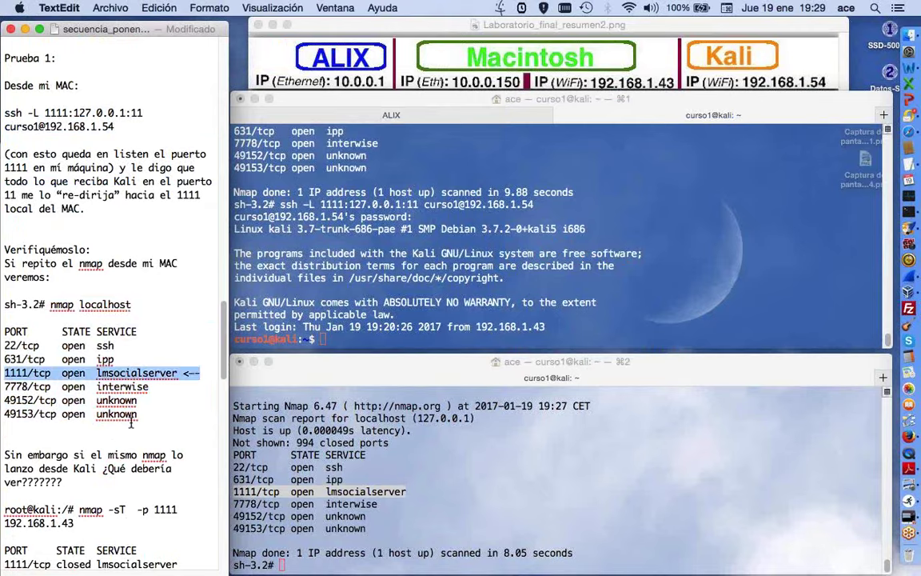
Highlight the notes' question about repeating the scan from Kali and the command nmap -sT -p 1111 192.168.1.43
scroll(131, 424, "down", 5)
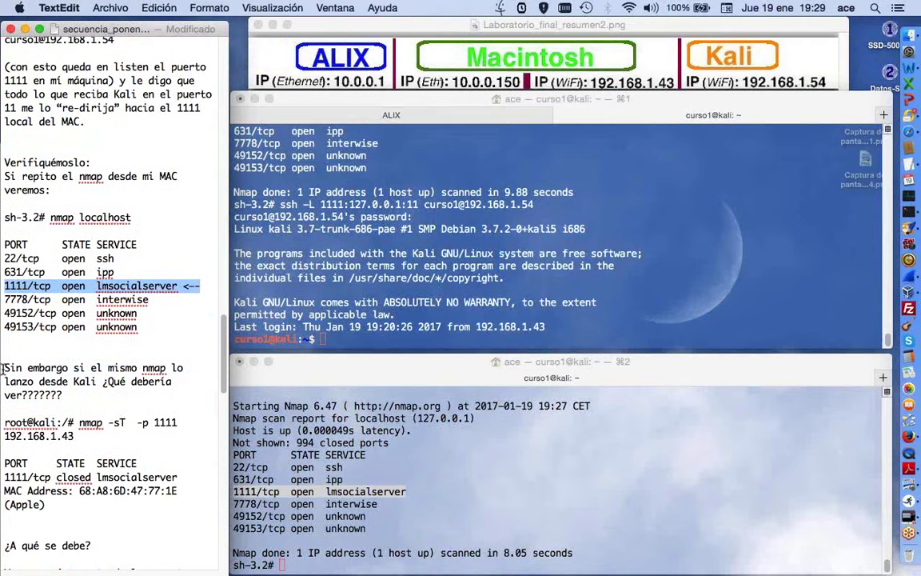
left_click(4, 369)
triple_click(74, 399)
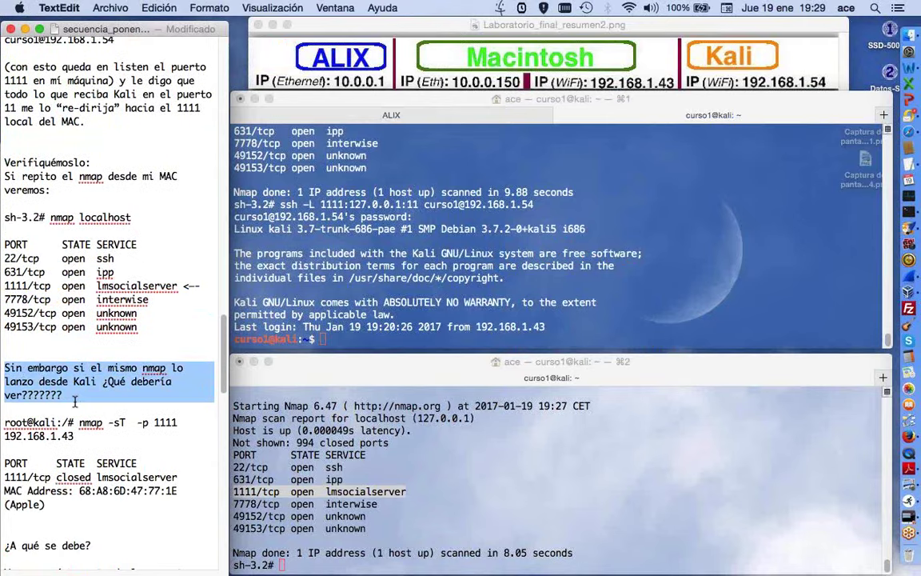
triple_click(13, 417)
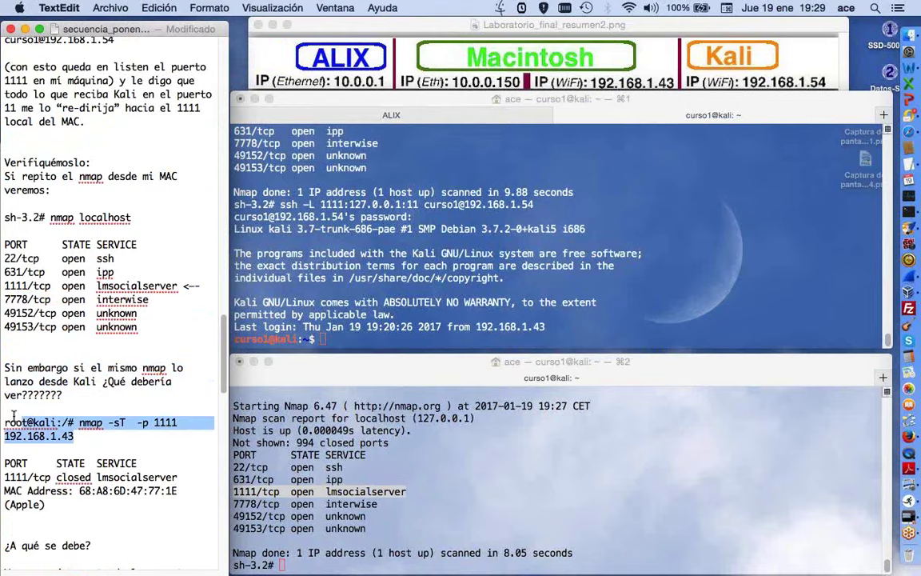
left_click_drag(14, 415, 71, 408)
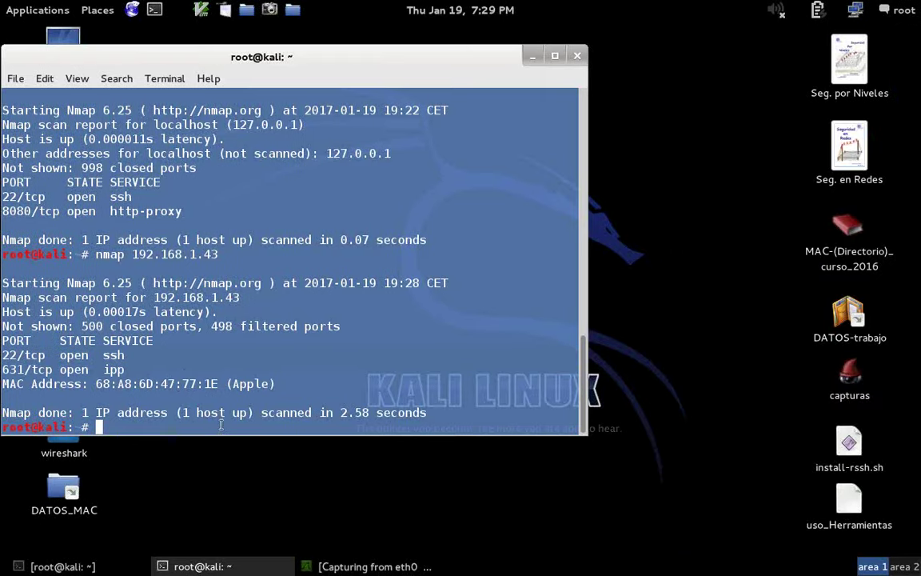
Run nmap -sT -p 1111 192.168.1.43 in the Kali root terminal and highlight the state reported for port 1111
key("Up")
key("Left")
key("Left")
key("Right")
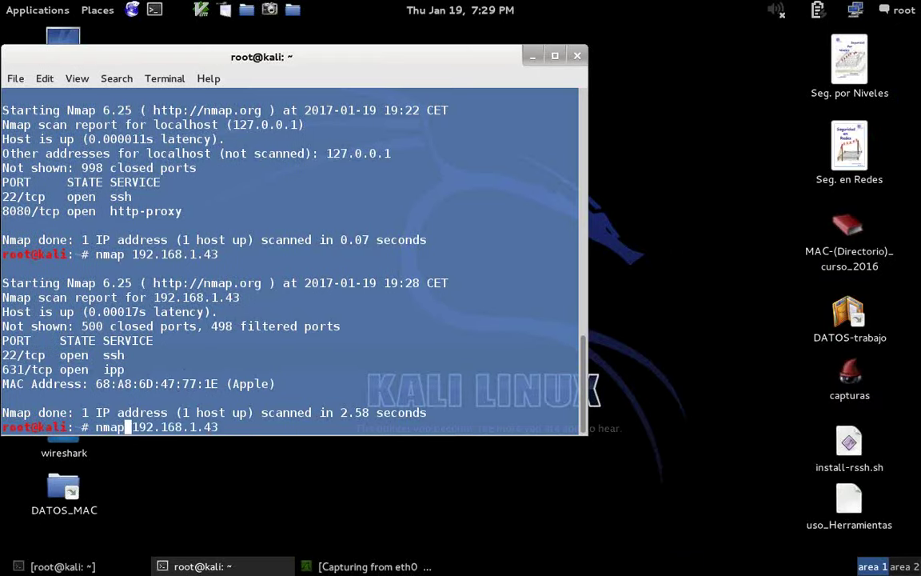
type("-")
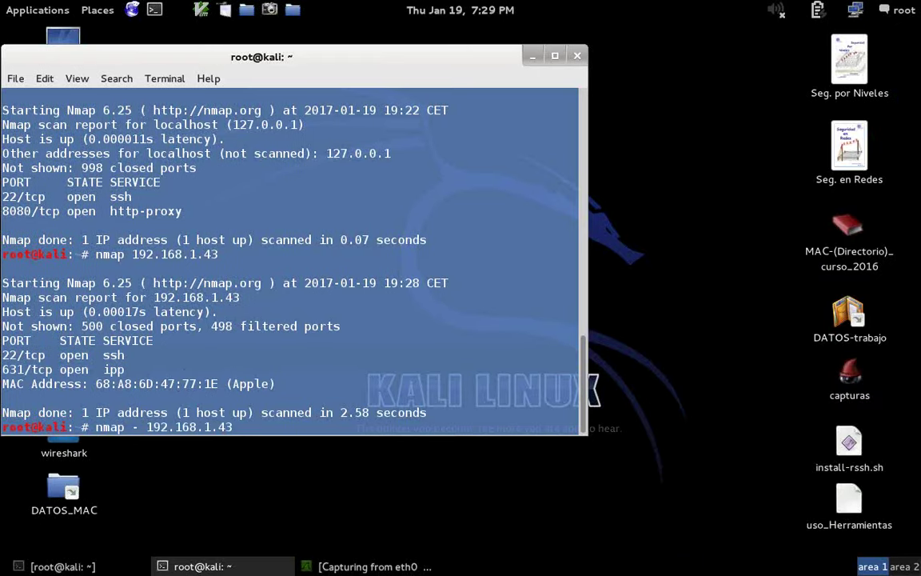
type("sT")
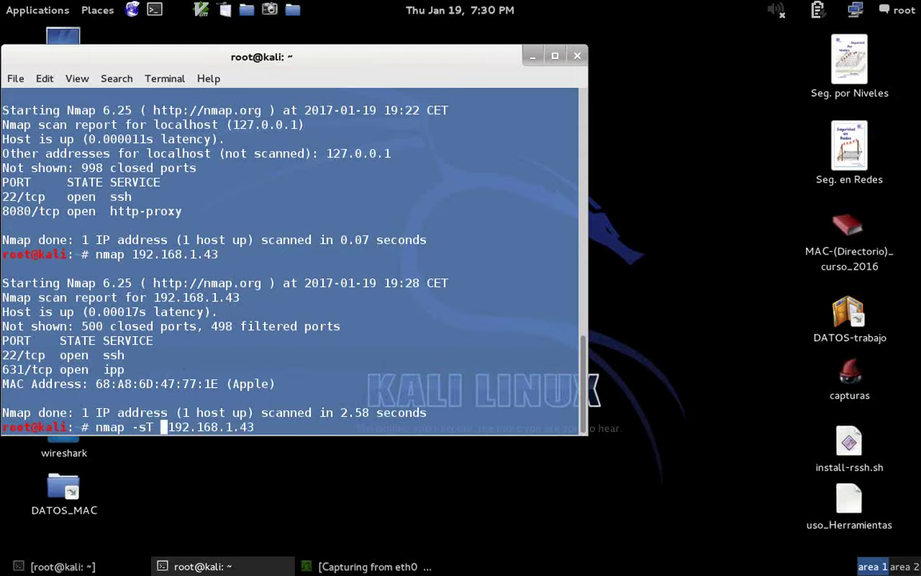
type(" -p 11")
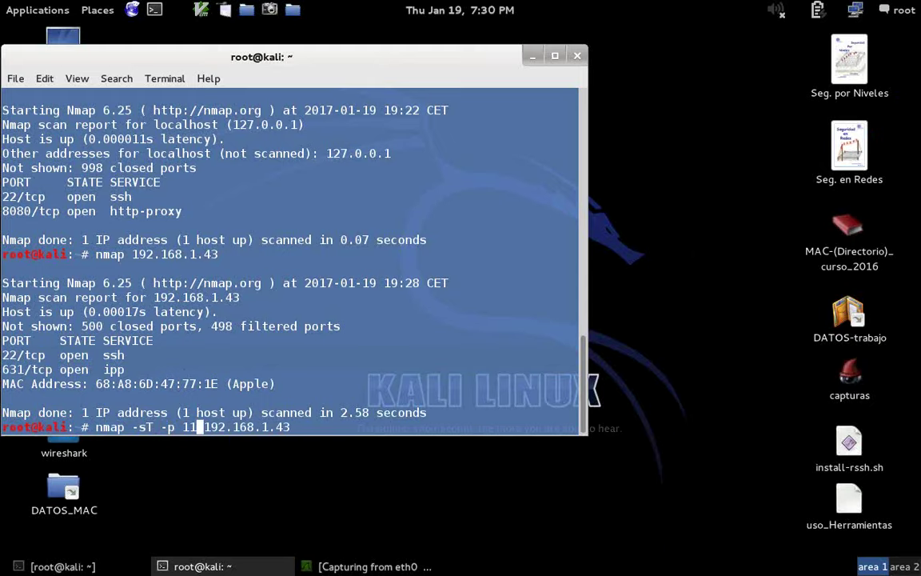
type("11")
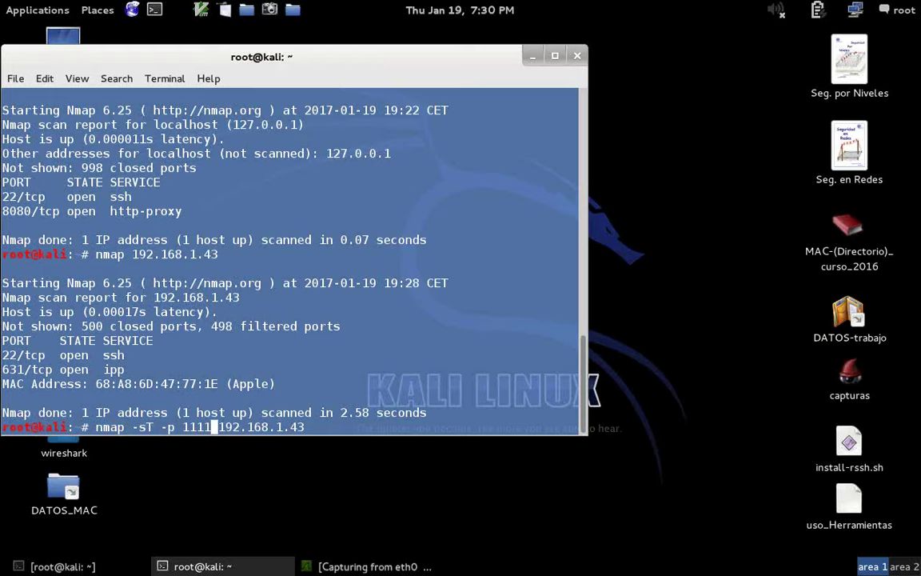
key("Return")
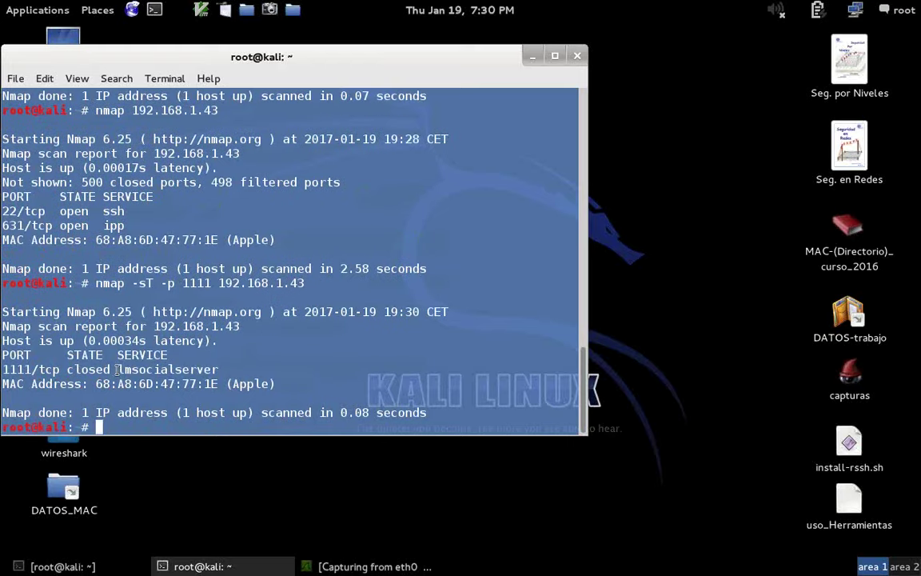
left_click_drag(118, 369, 69, 368)
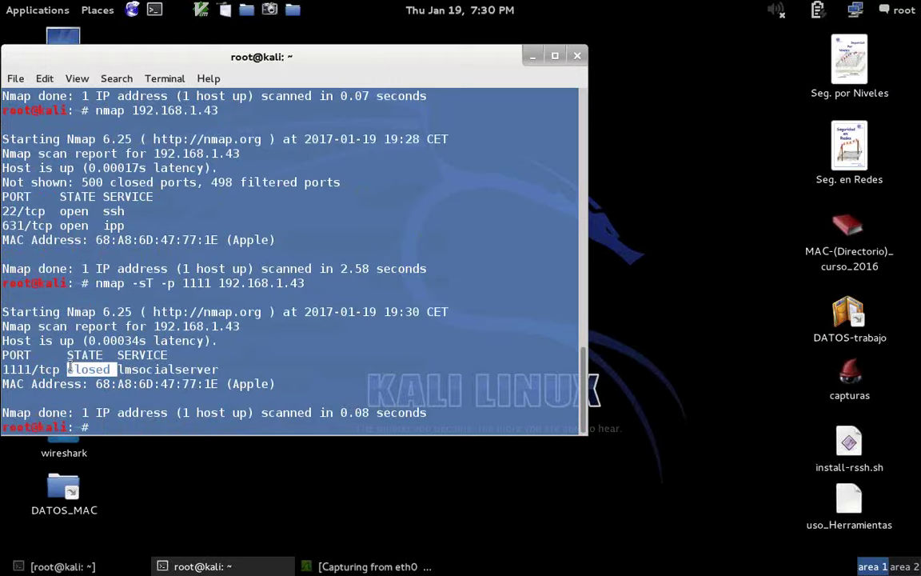
Return to the notes on the Mac and highlight the ssh -L 1111:127.0.0.1:11 command under Desde mi MAC
key("ctrl+Left")
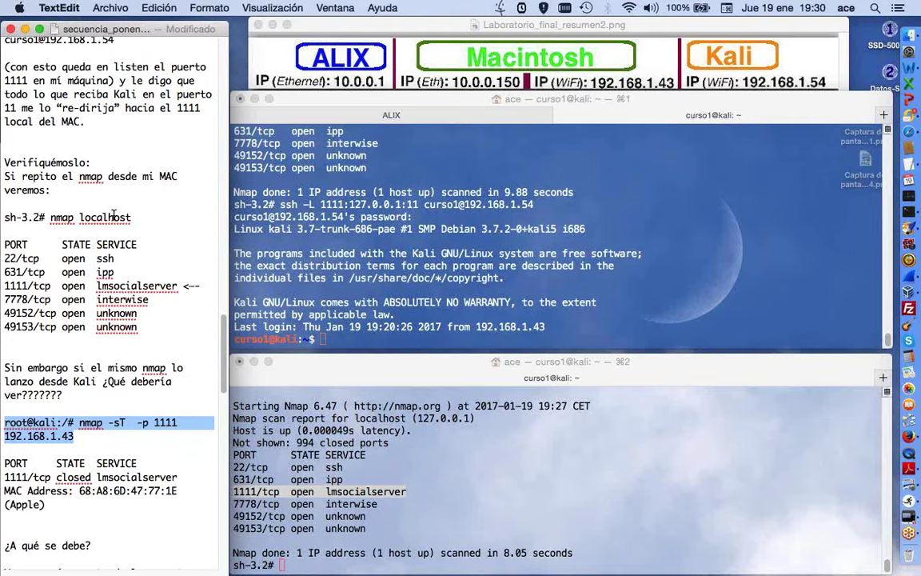
scroll(114, 218, "up", 3)
left_click_drag(116, 95, 2, 78)
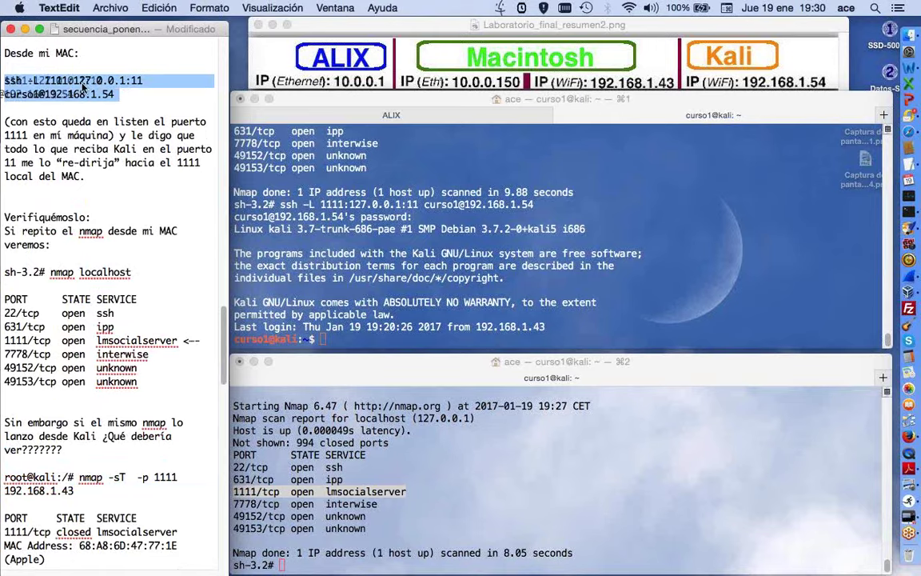
Highlight the address 127.0.0.1 in the notes' ssh -L 1111 command and switch to the terminal holding that SSH session
left_click(122, 81)
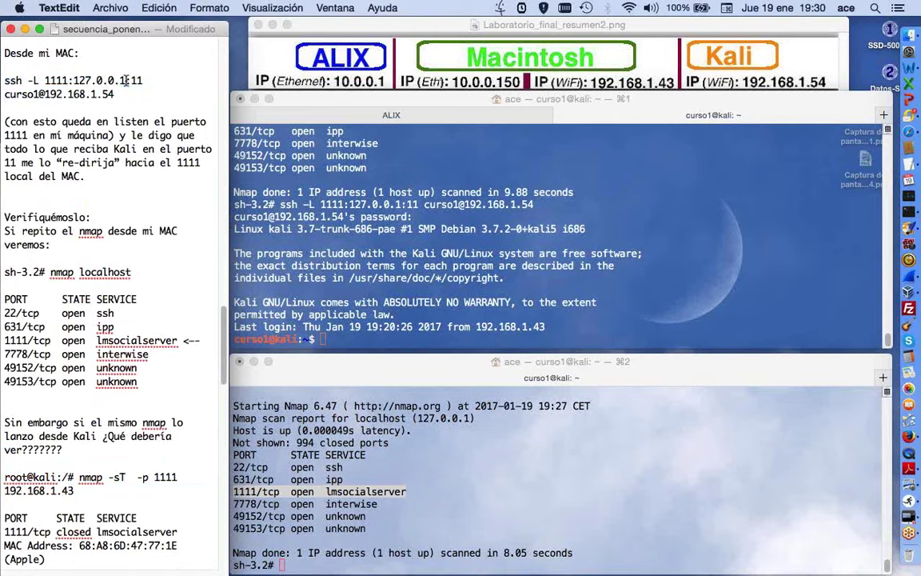
left_click_drag(126, 81, 73, 81)
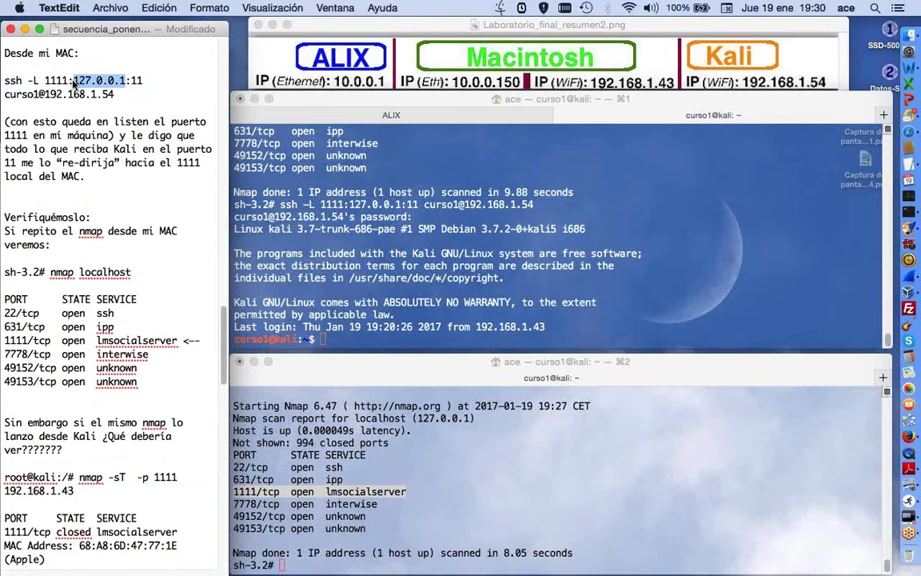
left_click(439, 335)
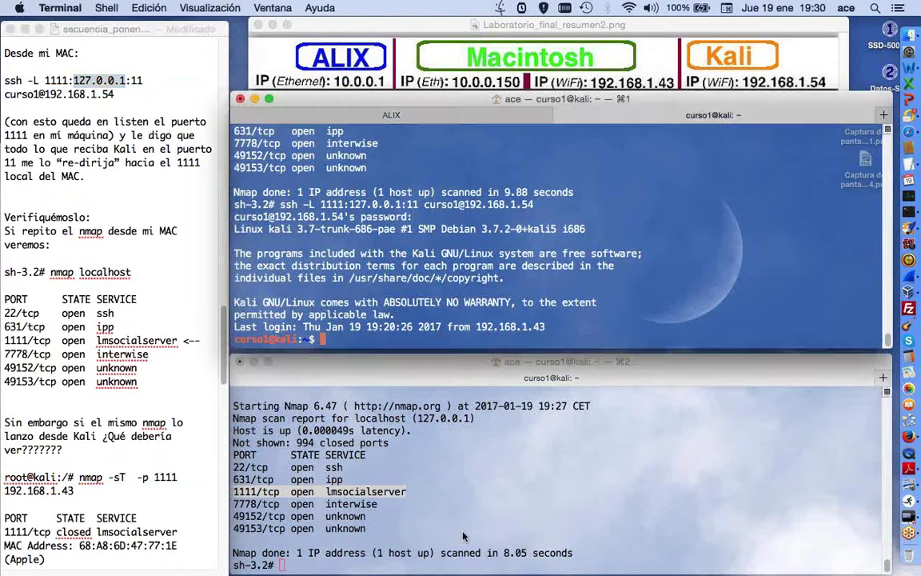
Review the notes' port table analysis and highlight the command netstat -an |grep 1111 under Desde mi MAC
left_click(126, 396)
scroll(125, 396, "down", 10)
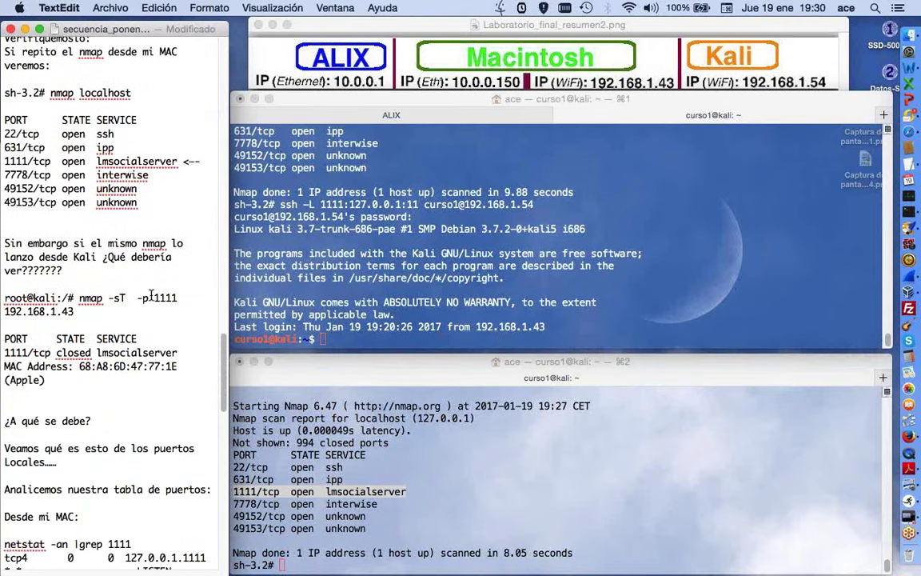
scroll(152, 374, "down", 12)
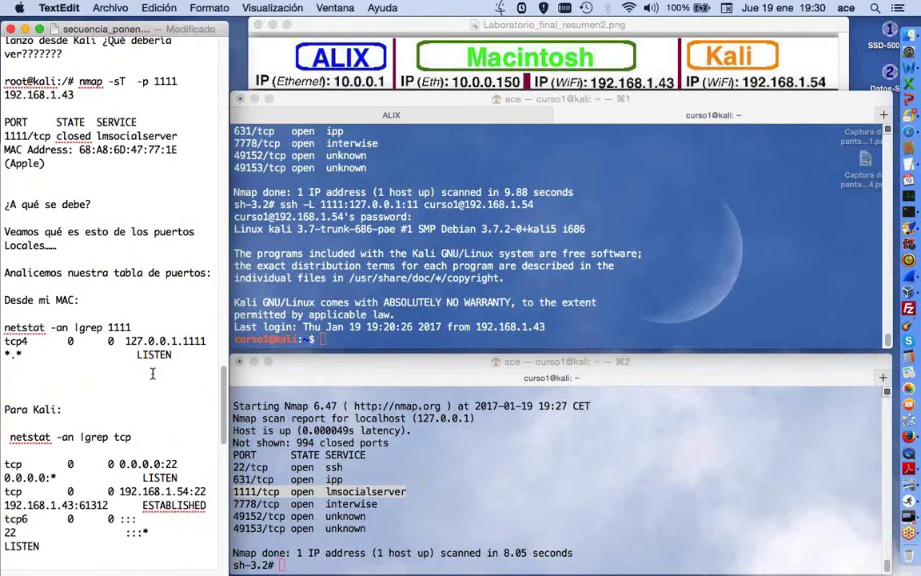
scroll(122, 240, "down", 3)
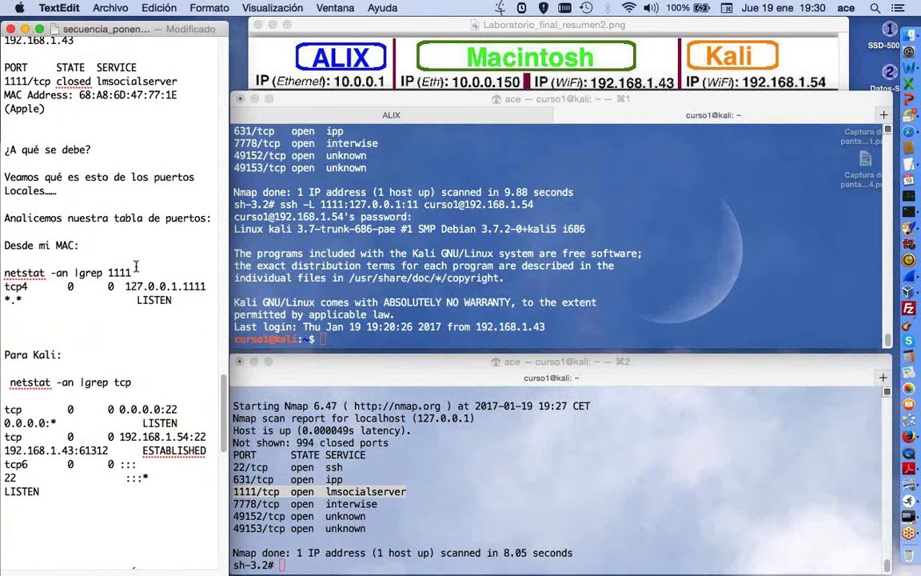
scroll(136, 266, "down", 1)
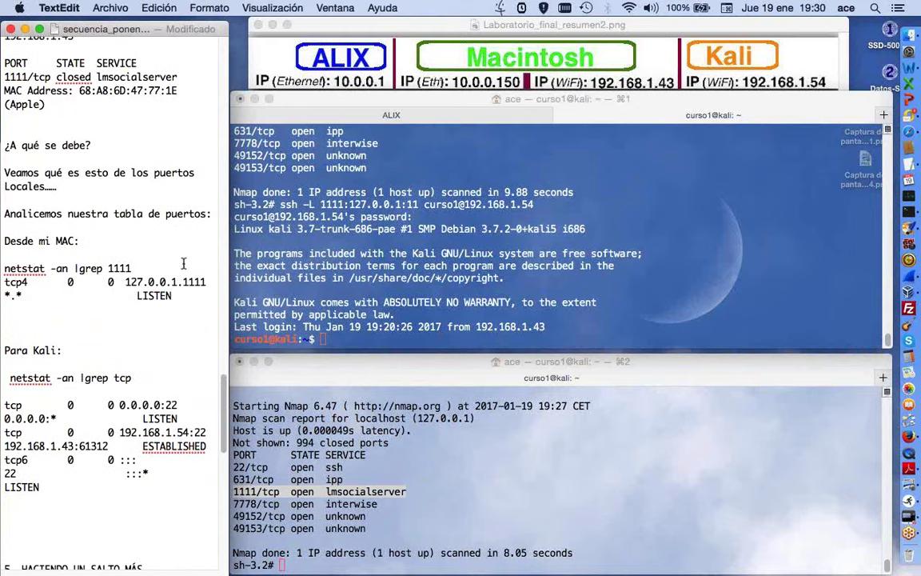
left_click_drag(132, 269, 2, 269)
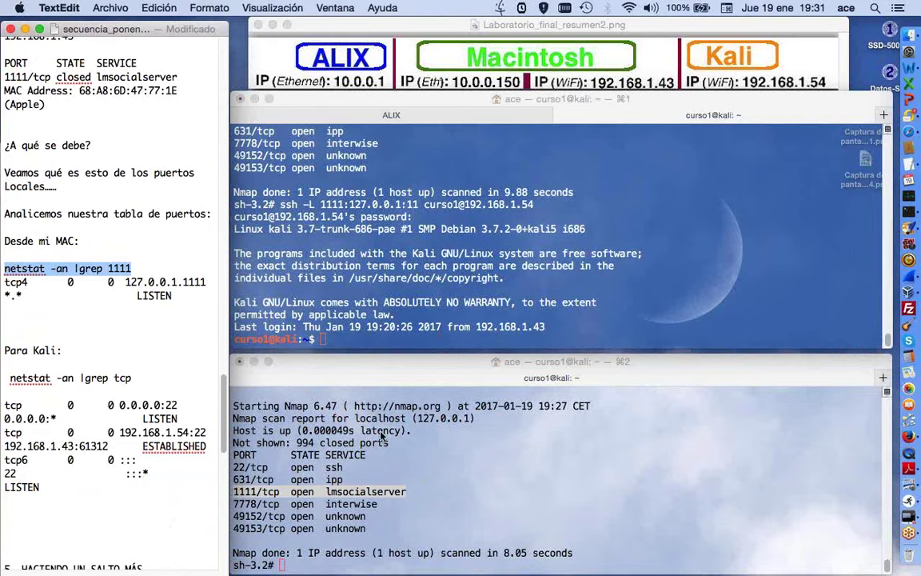
left_click(388, 462)
key("super+v")
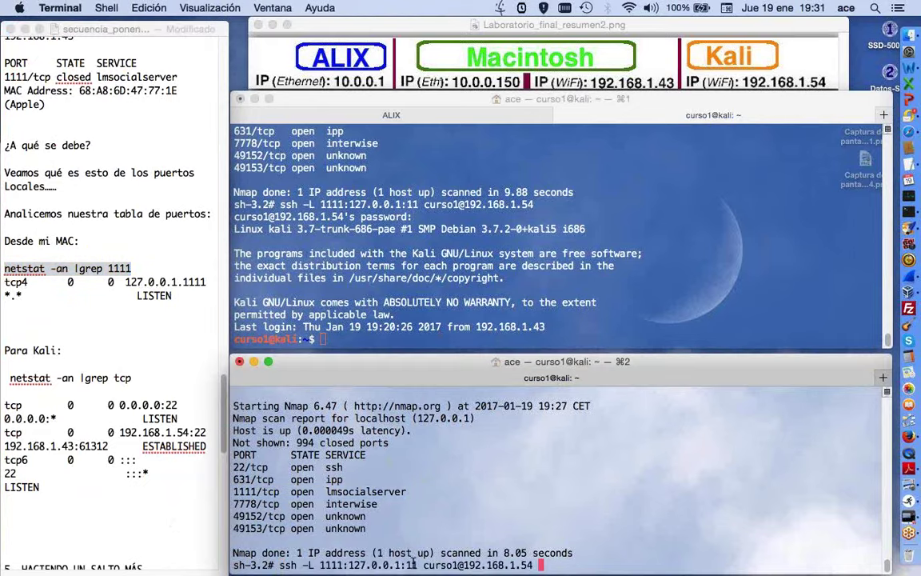
key("BackSpace")
key("BackSpace")
key("BackSpace")
key("BackSpace")
key("BackSpace")
key("BackSpace")
key("BackSpace")
key("BackSpace")
key("BackSpace")
key("BackSpace")
key("BackSpace")
key("BackSpace")
key("BackSpace")
key("BackSpace")
key("BackSpace")
key("BackSpace")
key("BackSpace")
key("BackSpace")
key("BackSpace")
key("BackSpace")
key("BackSpace")
key("BackSpace")
key("BackSpace")
key("BackSpace")
key("BackSpace")
key("BackSpace")
key("BackSpace")
key("BackSpace")
key("BackSpace")
key("BackSpace")
key("BackSpace")
key("BackSpace")
key("BackSpace")
key("BackSpace")
key("BackSpace")
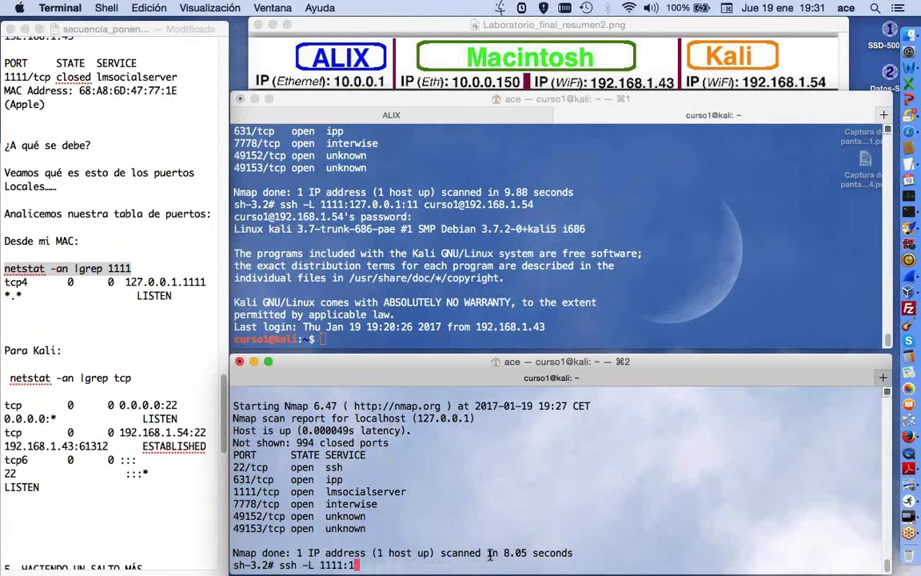
key("BackSpace")
key("BackSpace")
key("BackSpace")
key("BackSpace")
key("BackSpace")
key("BackSpace")
key("BackSpace")
key("BackSpace")
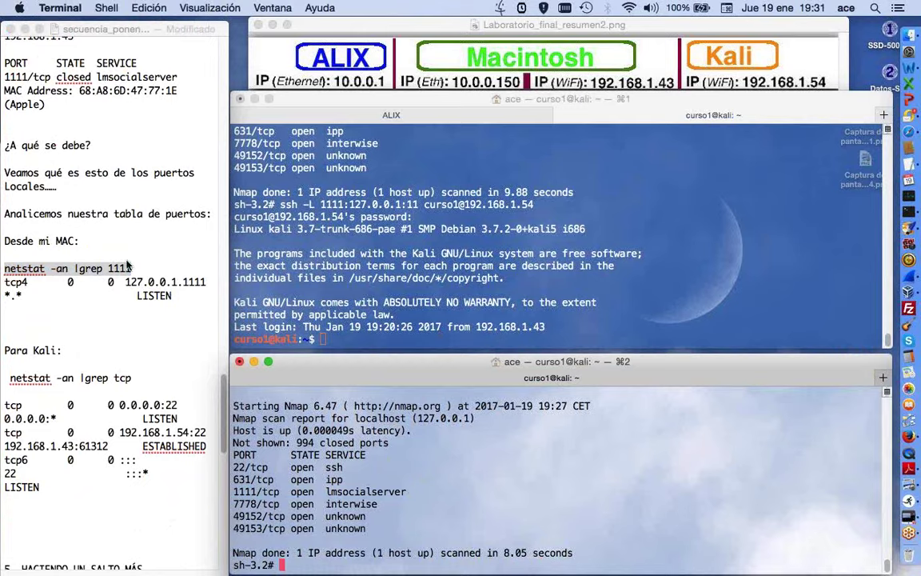
Copy netstat -an |grep 1111 from the notes and run it in the Mac's second terminal window
left_click(144, 266)
left_click(146, 267)
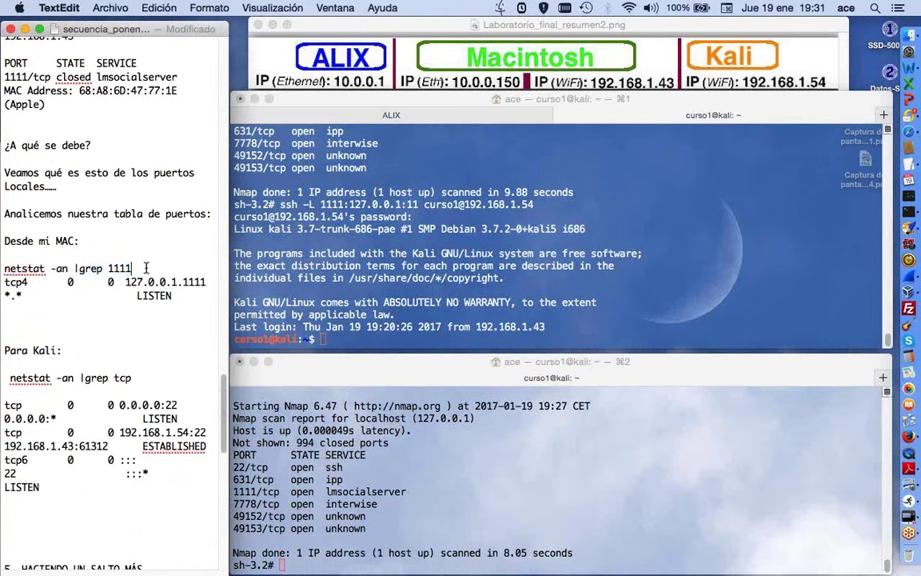
left_click_drag(146, 267, 2, 282)
key("super+c")
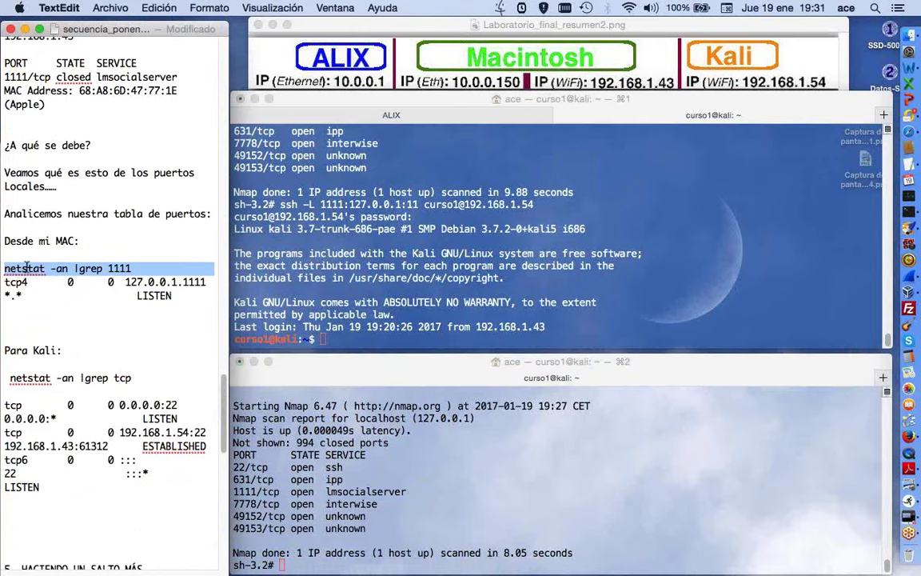
left_click(293, 536)
key("super+v")
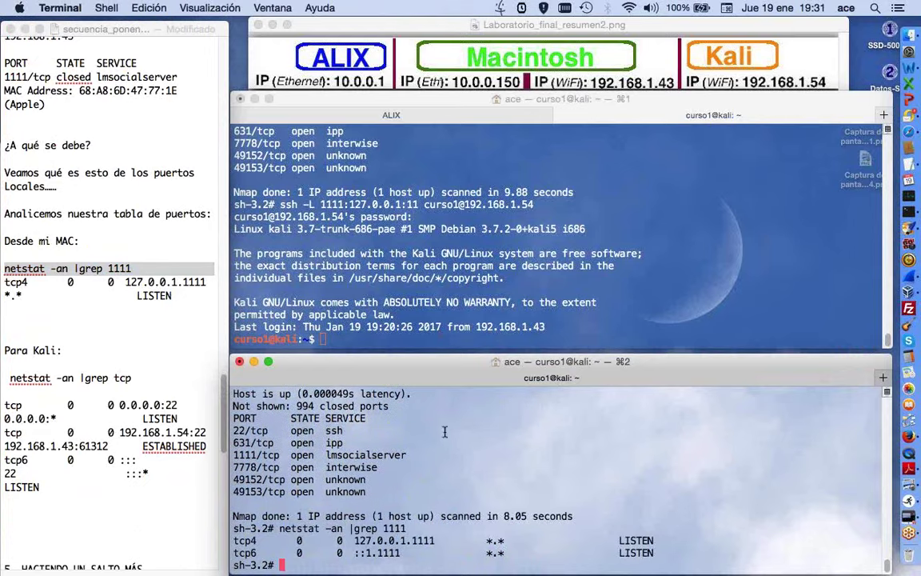
Highlight the local address and the connection state in the tcp4 line of the Mac's netstat output
left_click_drag(355, 541, 445, 544)
left_click_drag(620, 542, 664, 543)
left_click(364, 541)
Copy netstat -an |grep tcp from the notes' Para Kali section and run it in the Kali root terminal
left_click(128, 305)
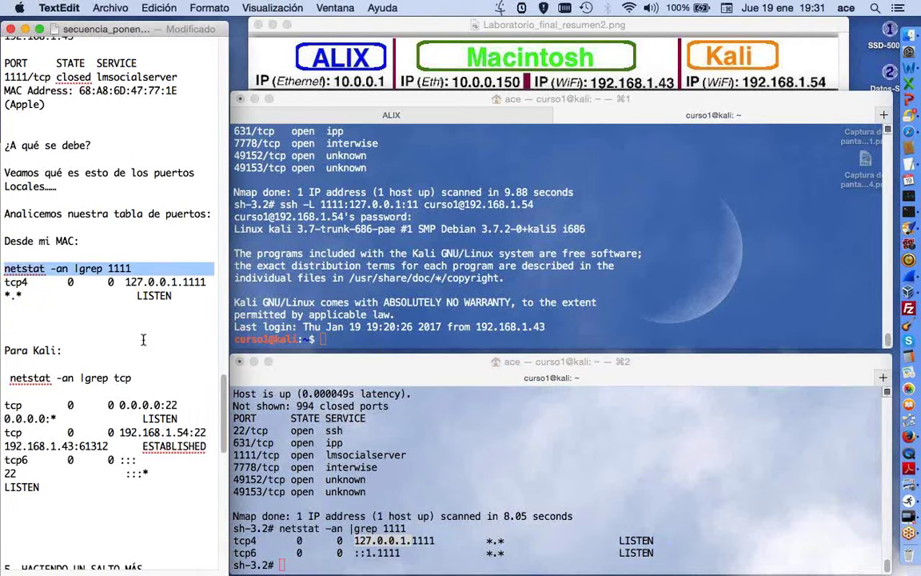
scroll(144, 340, "down", 1)
scroll(143, 340, "down", 5)
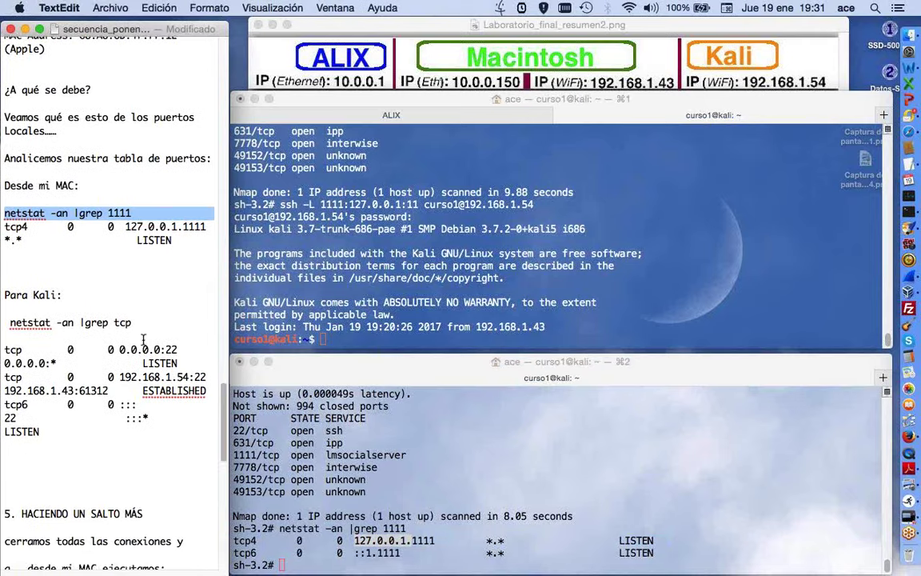
left_click_drag(133, 298, 4, 302)
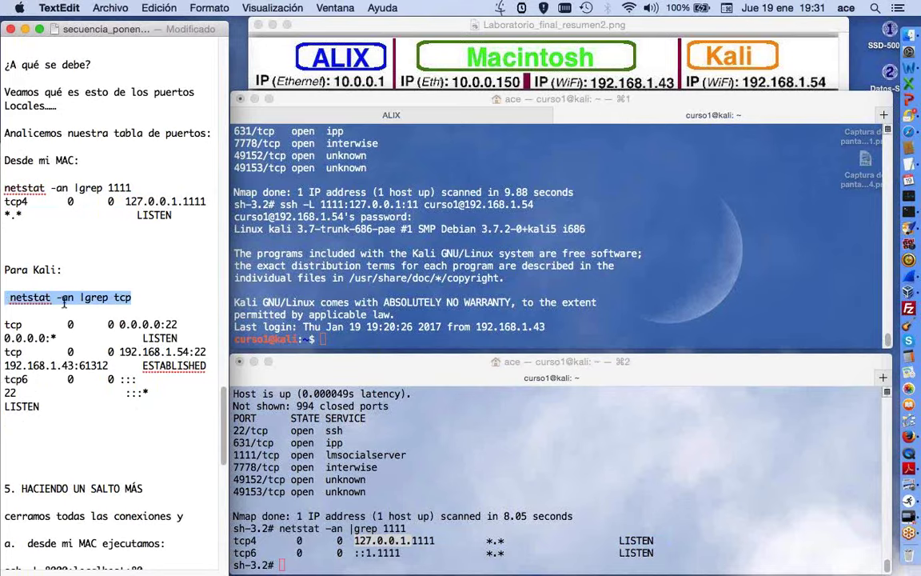
key("super+c")
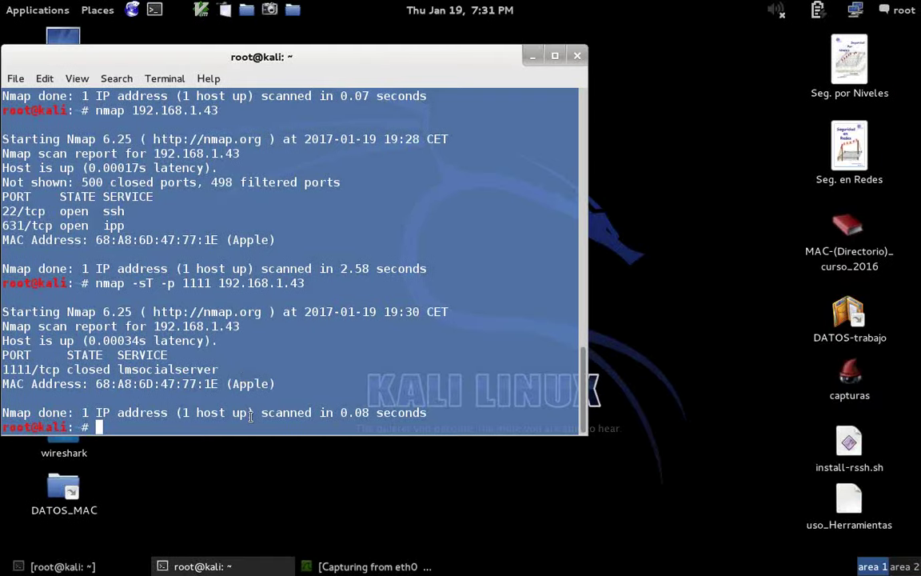
right_click(251, 417)
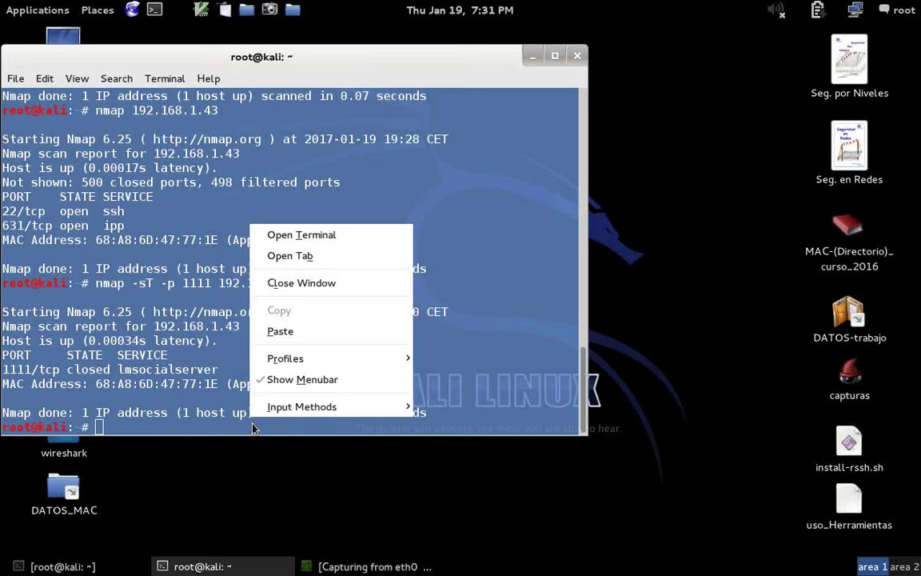
left_click(280, 331)
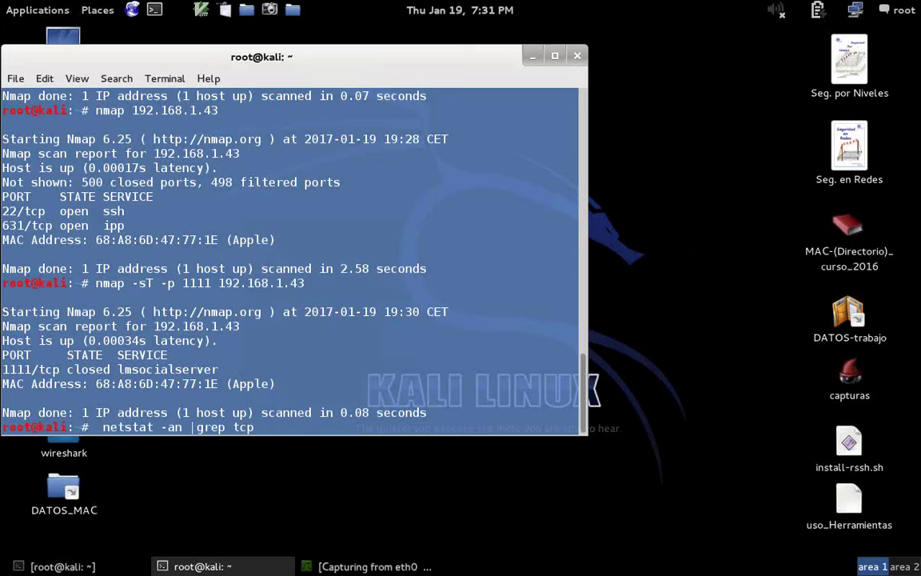
key("Return")
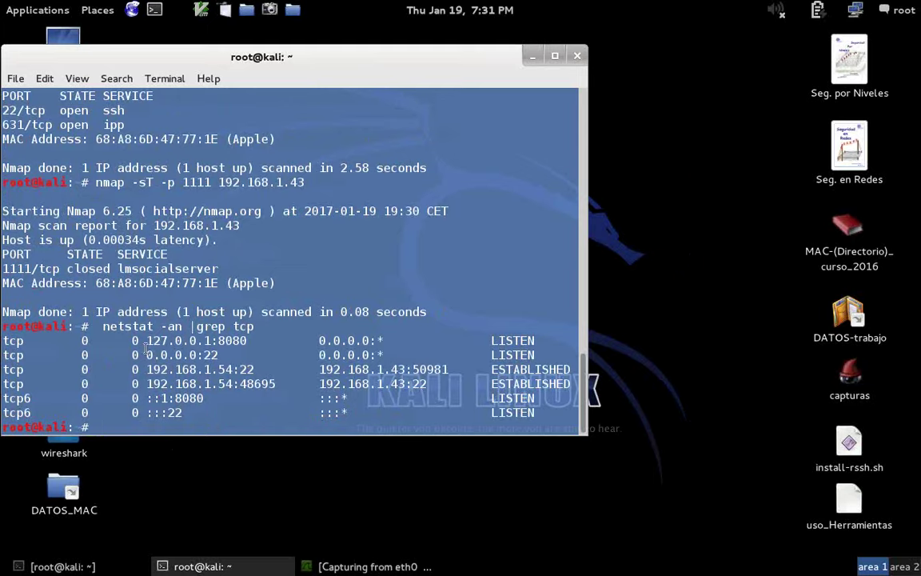
Highlight the listening ports and the local and remote ports of the established SSH connection in Kali's netstat output
left_click_drag(254, 341, 200, 355)
left_click_drag(257, 370, 229, 369)
left_click_drag(392, 370, 406, 370)
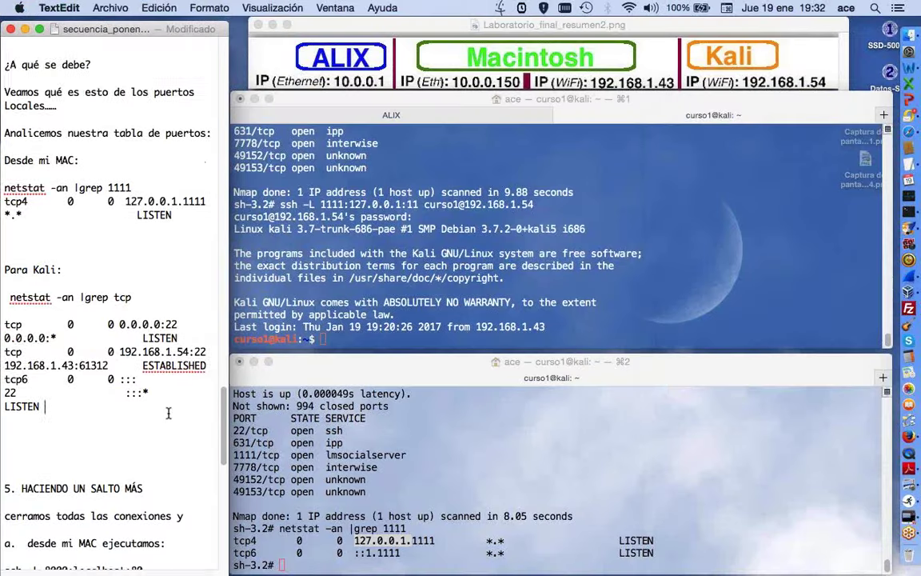
Return to the notes on the Mac and review section 5, HACIENDO UN SALTO MÁS, with its two ssh -L commands
scroll(205, 360, "down", 3)
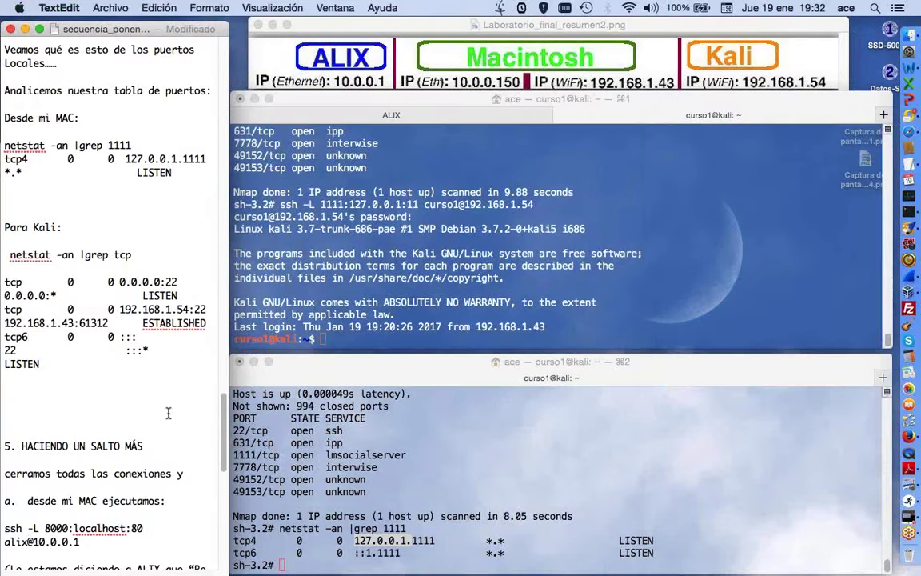
left_click(378, 377)
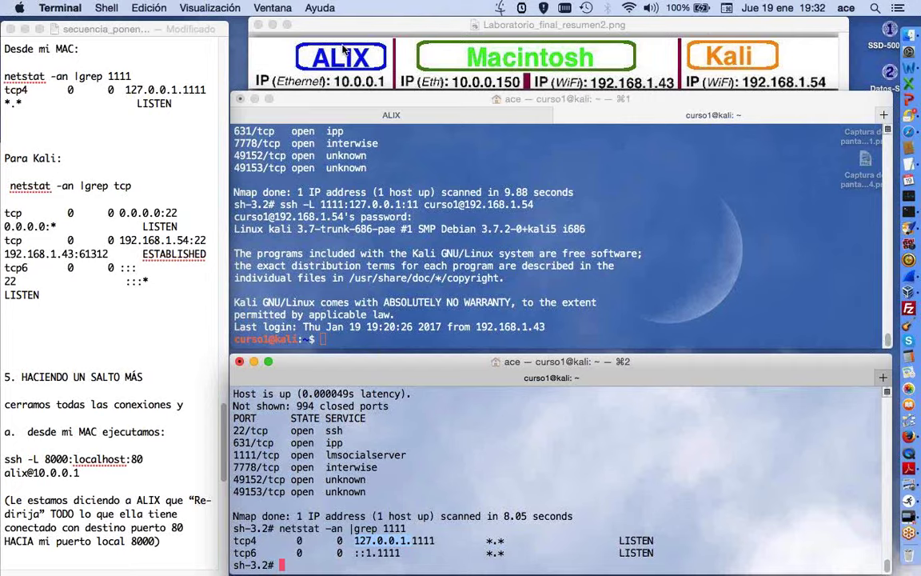
key("super+Tab")
key("Page_Down")
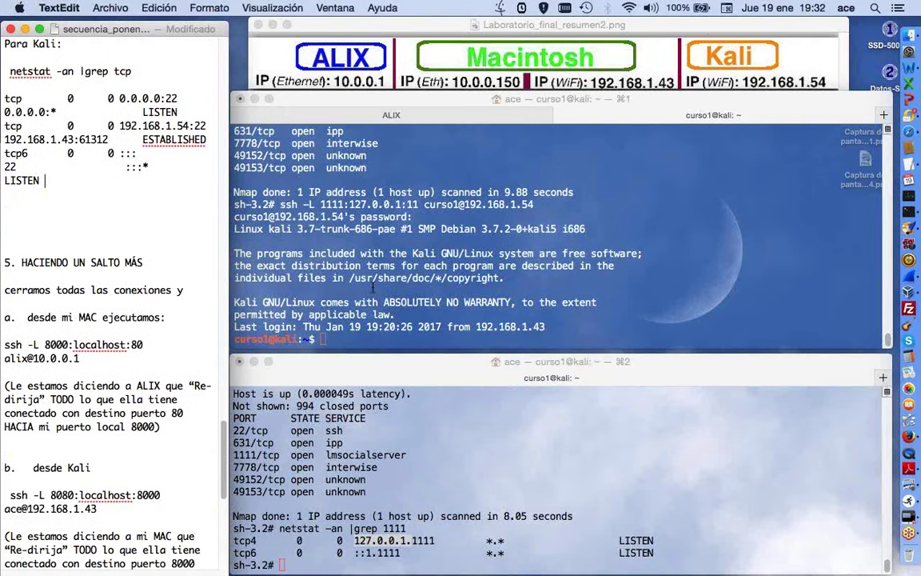
Close the forwarded SSH session to Kali with exit in the first terminal window
left_click(316, 301)
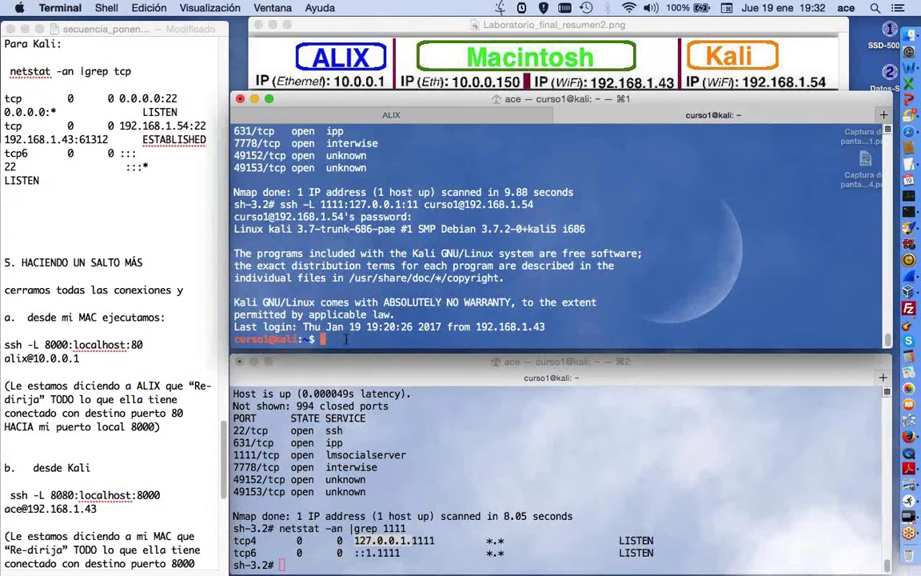
type("exit")
key("Return")
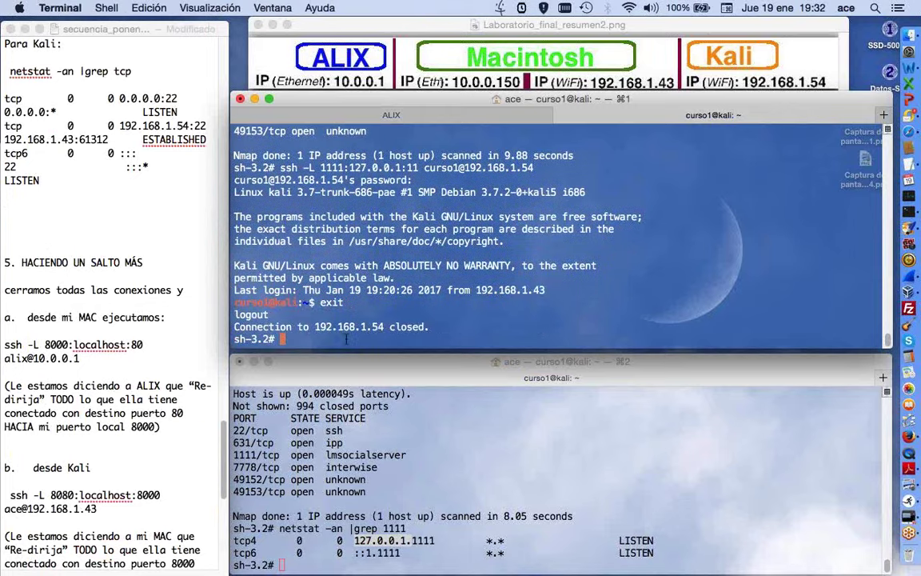
Check the ALIX tab, the Kali tab and the second terminal window for SSH sessions still open
left_click(352, 566)
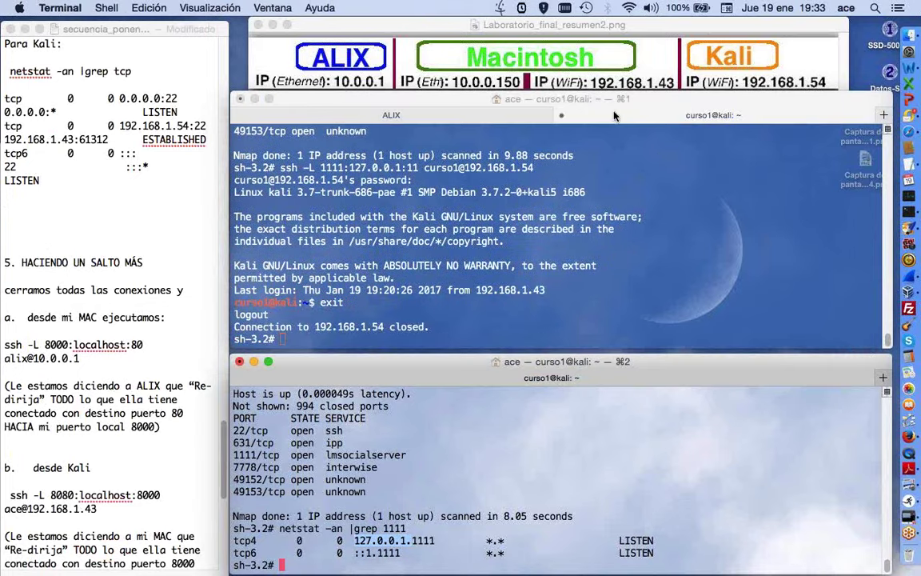
left_click(446, 121)
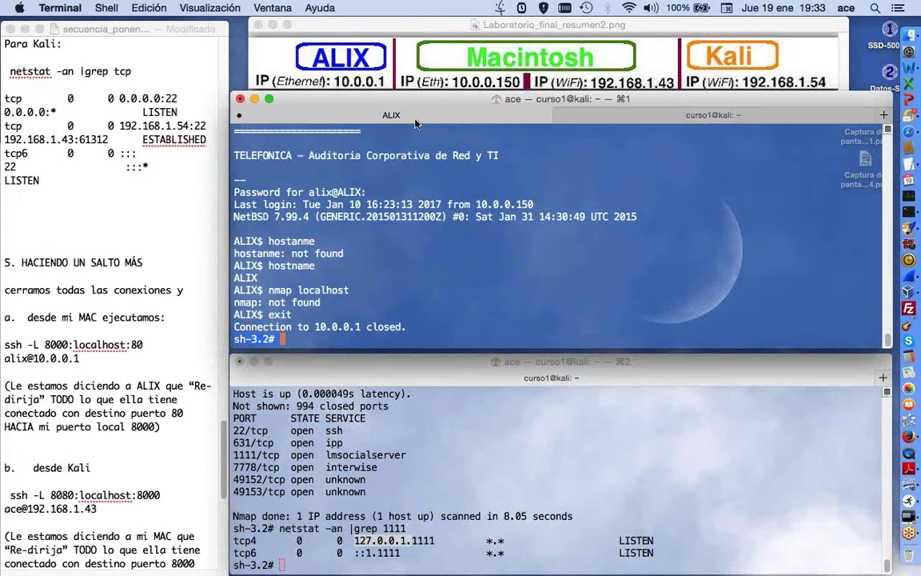
left_click(560, 114)
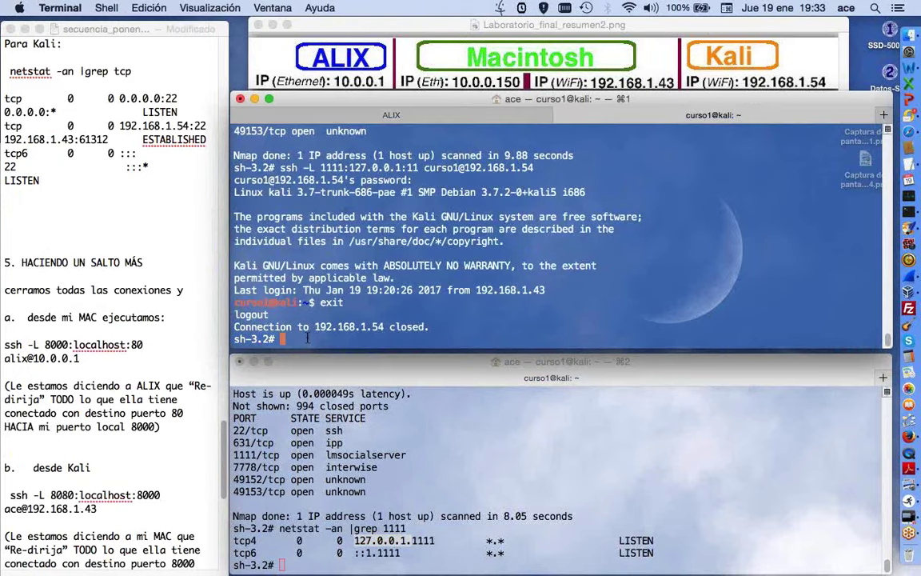
left_click(288, 556)
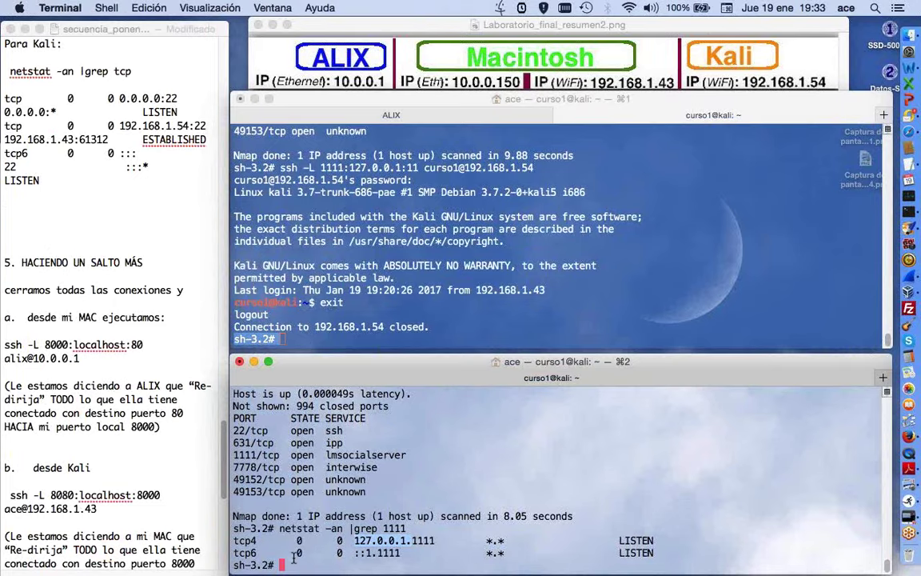
left_click_drag(288, 552, 226, 558)
left_click(312, 570)
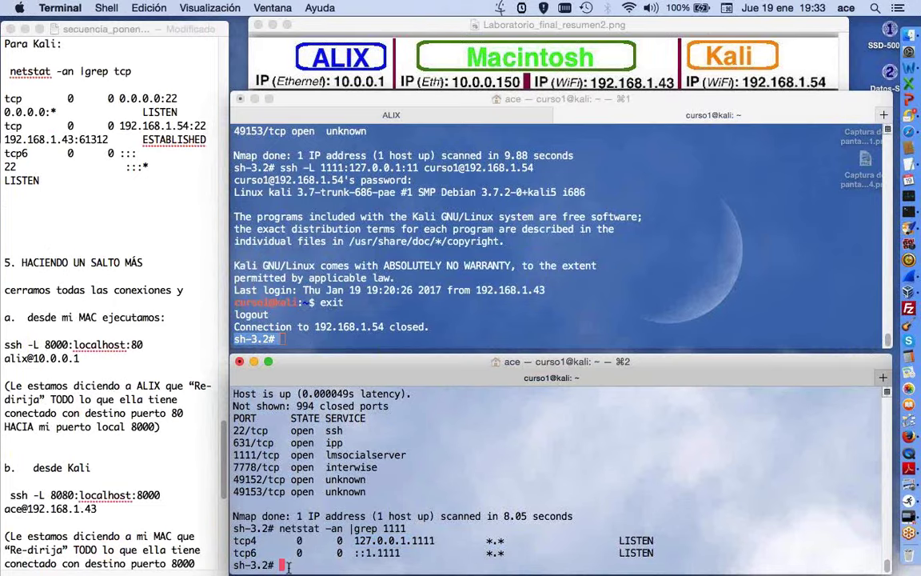
Return to step a of the notes' section 5 and highlight the address 10.0.0.1 in the ssh -L 8000:localhost:80 command
left_click(122, 298)
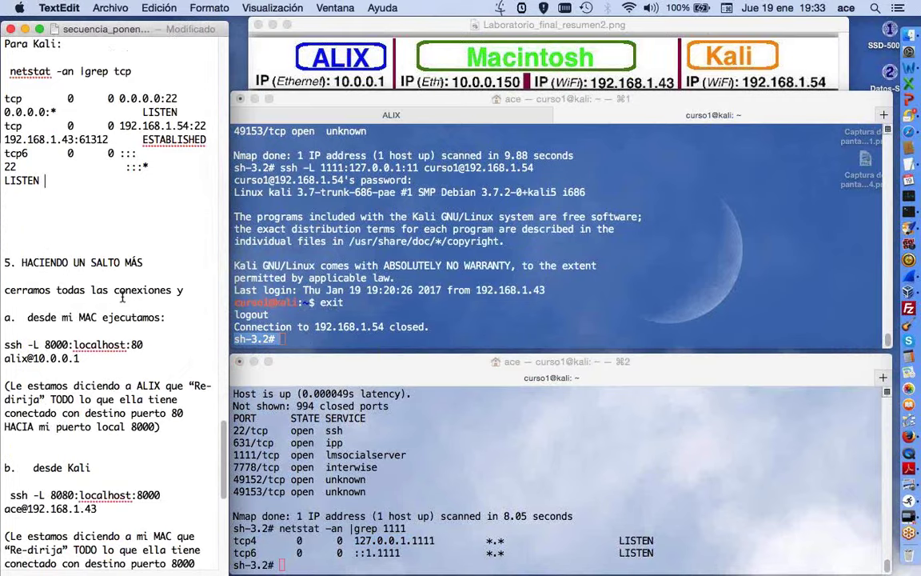
scroll(120, 296, "down", 5)
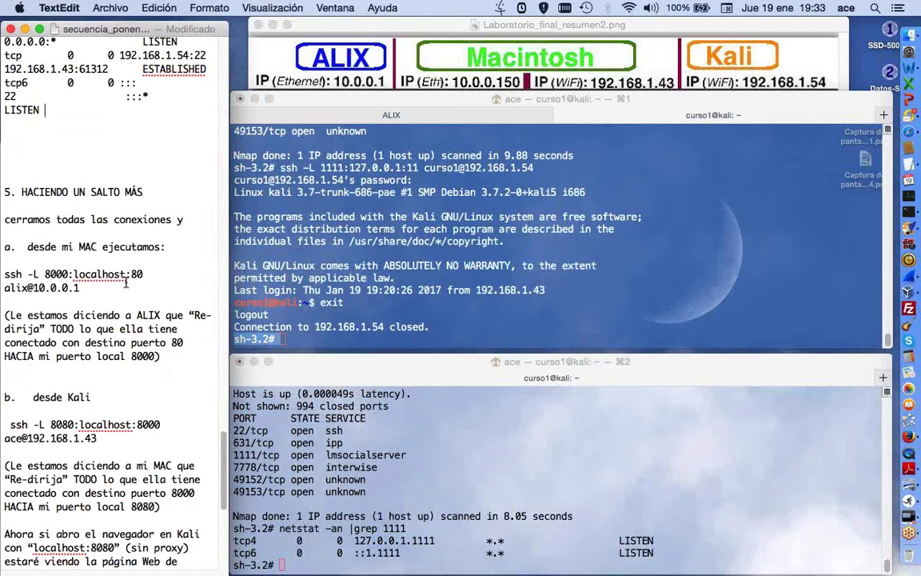
left_click_drag(85, 288, 34, 288)
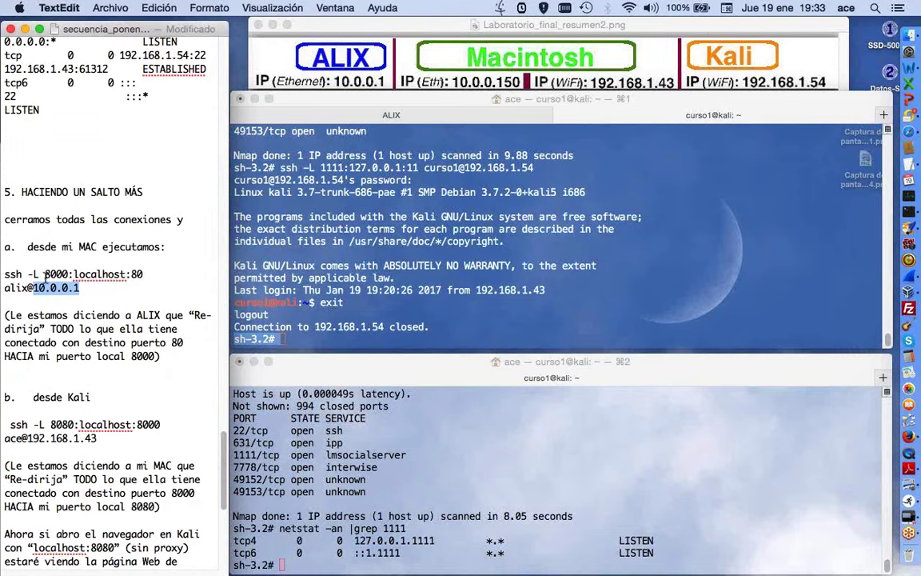
left_click(99, 289)
left_click_drag(99, 291, 2, 274)
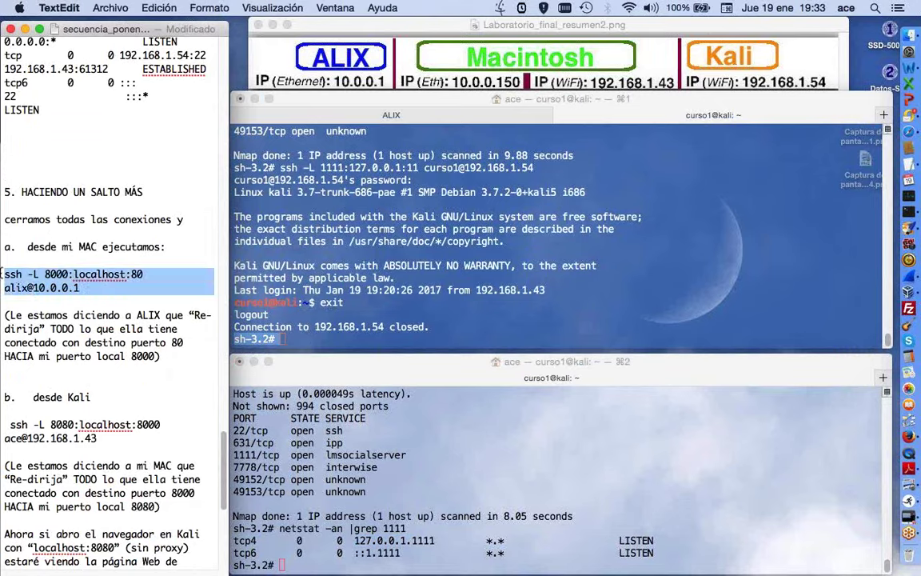
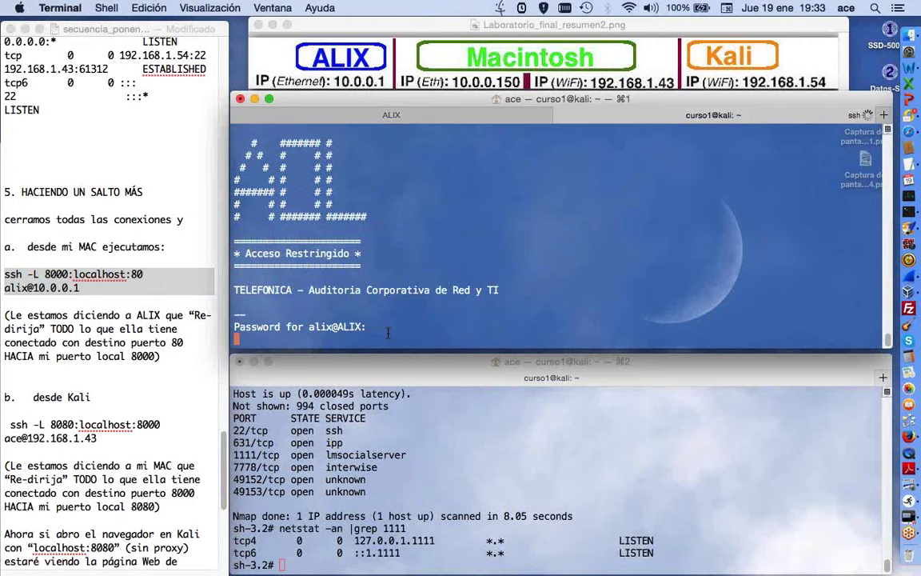
key("Return")
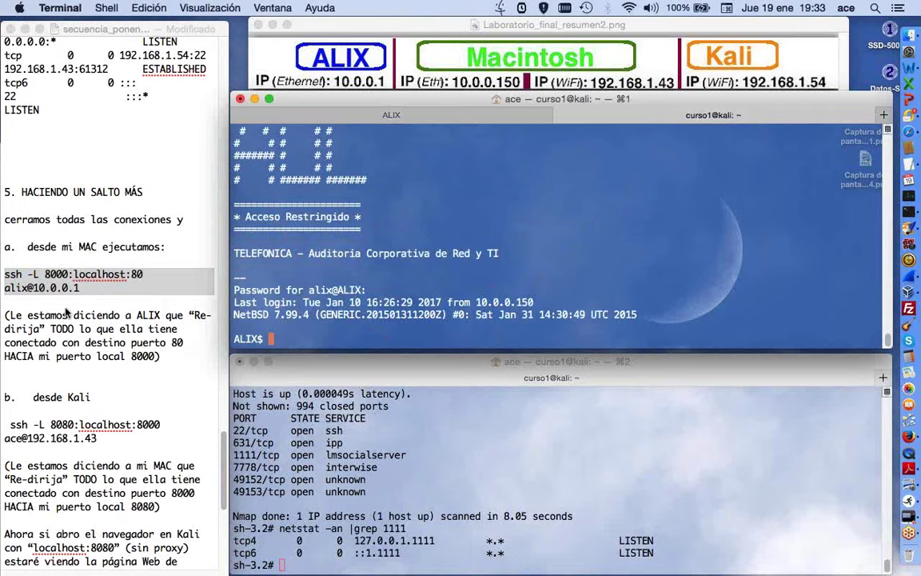
Highlight the notes' explanation of step a, about redirecting ALIX port 80 to local port 8000
left_click(123, 338)
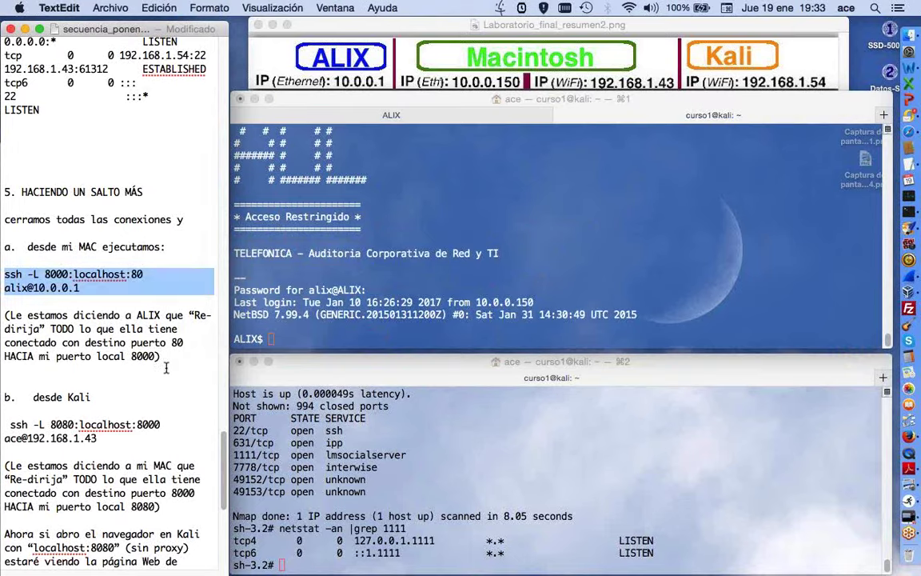
left_click(157, 364)
left_click_drag(157, 364, 2, 314)
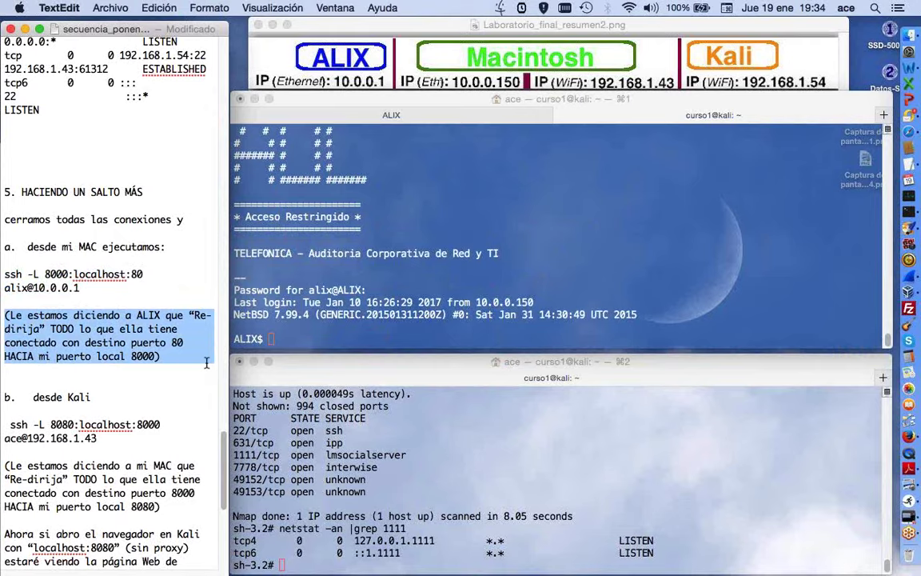
left_click(148, 395)
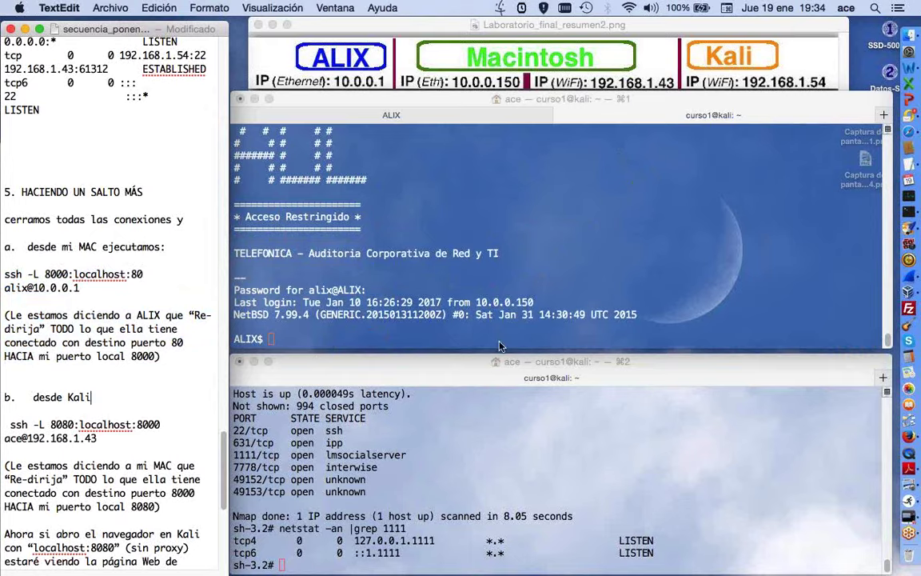
left_click(446, 305)
left_click(122, 454)
left_click_drag(98, 438, 2, 425)
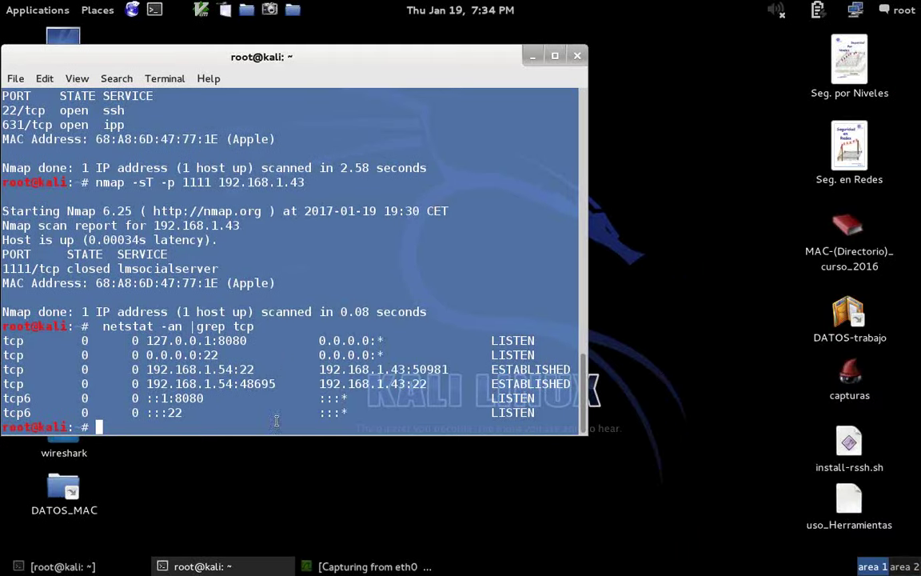
right_click(276, 422)
left_click(276, 332)
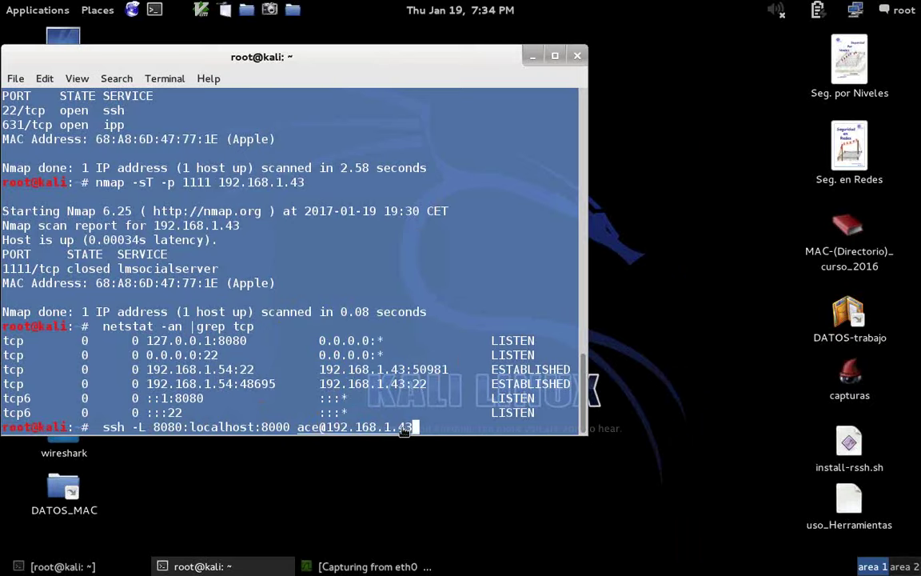
key("Return")
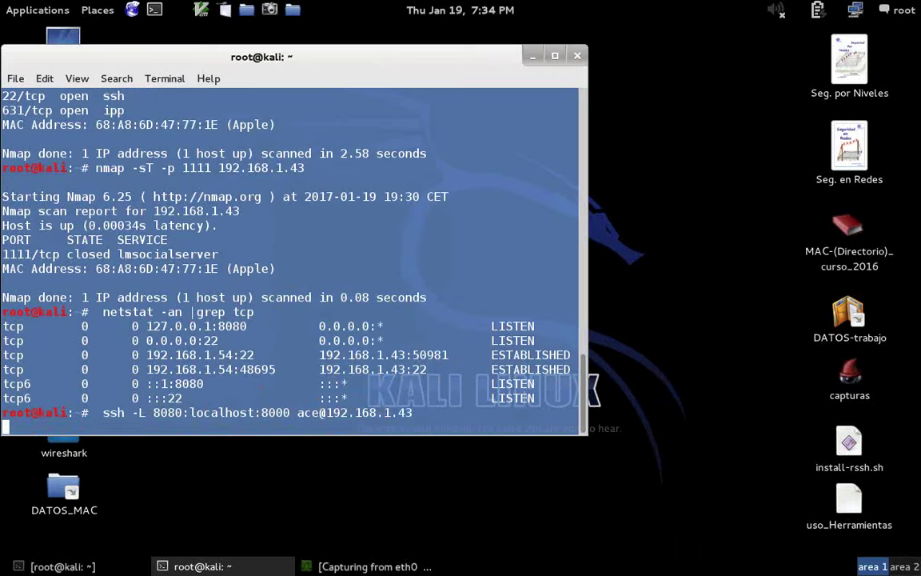
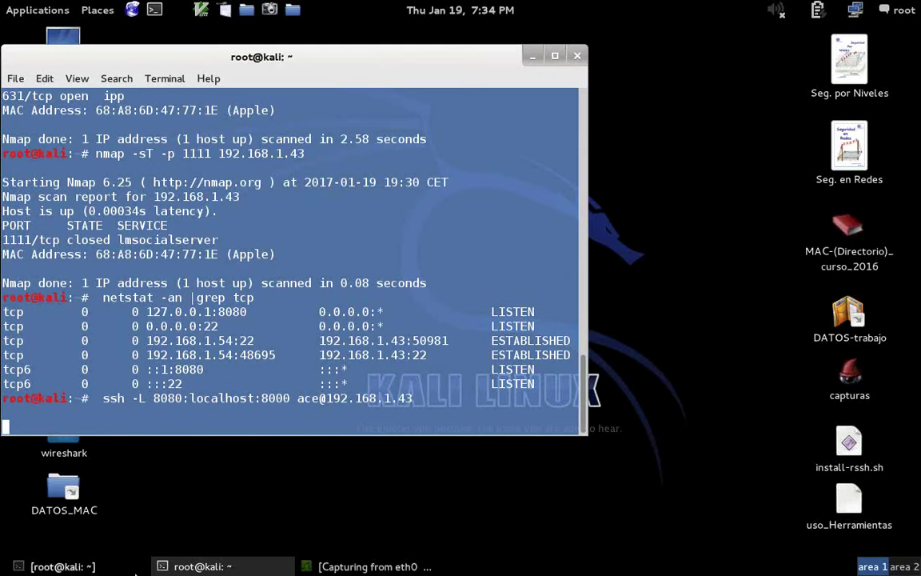
Check the earlier SSH session in the other Kali terminal, and rescan the Mac with nmap -sT -p 1111 192.168.1.43
left_click(56, 566)
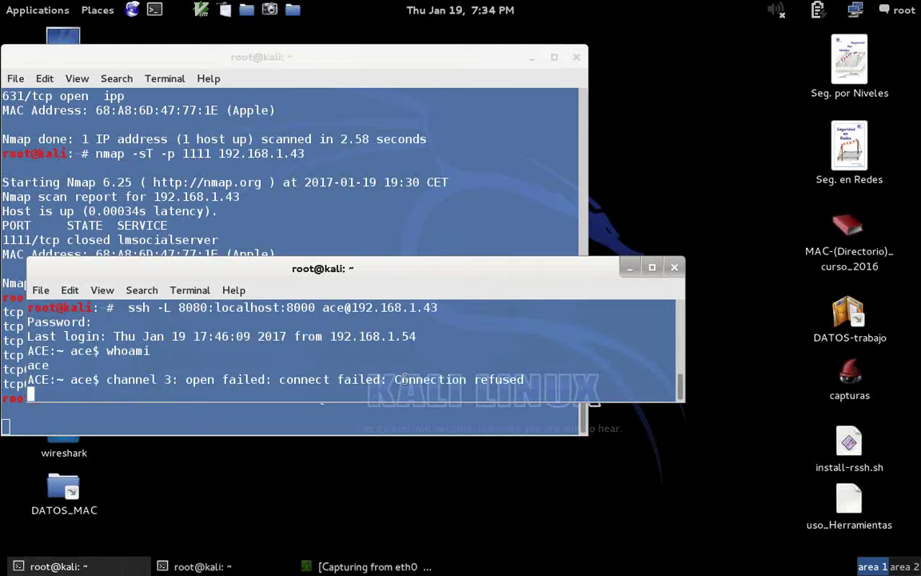
key("Return")
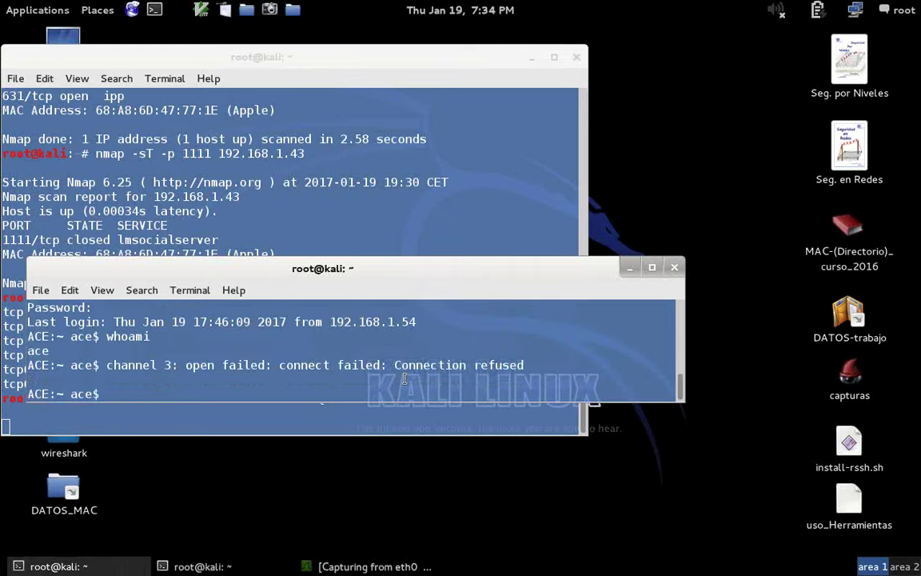
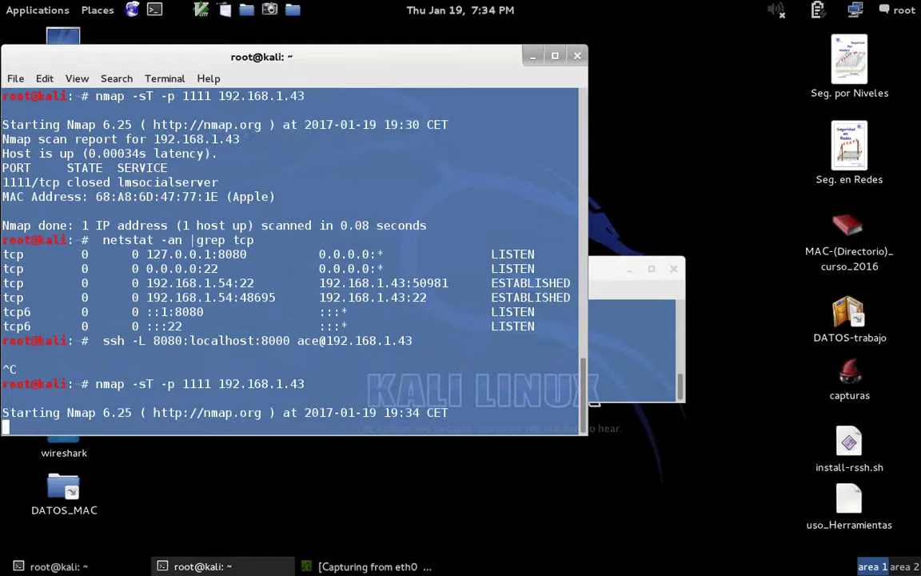
key("Up")
key("Up")
key("Down")
key("Down")
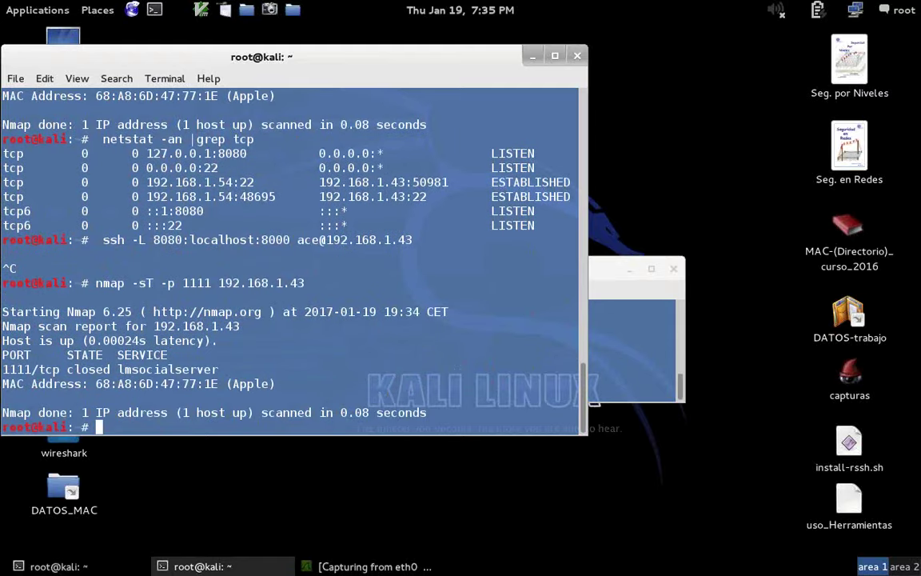
right_click(302, 416)
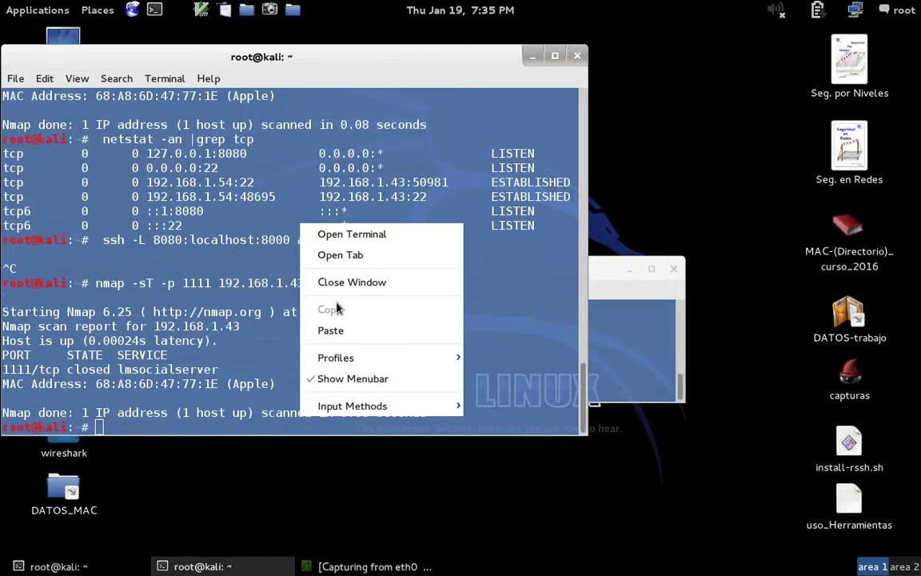
left_click(343, 330)
key("Return")
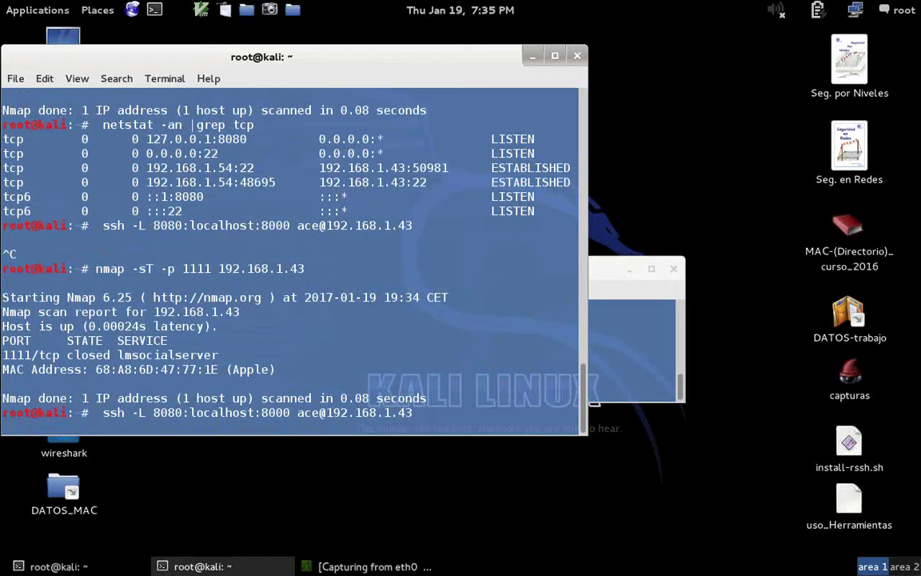
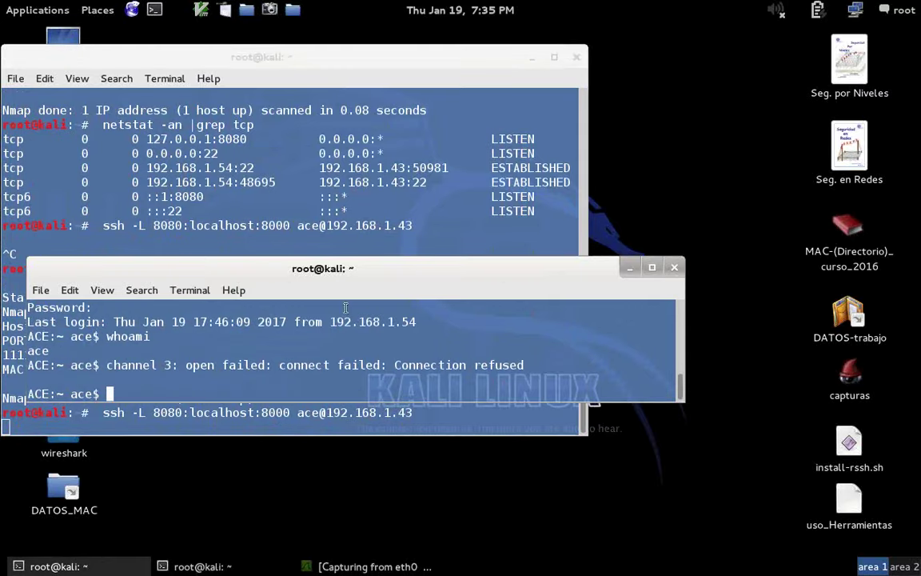
Arrange the two Kali terminals one above the other and ping 192.168.1.43 from the upper one
left_click_drag(357, 268, 331, 434)
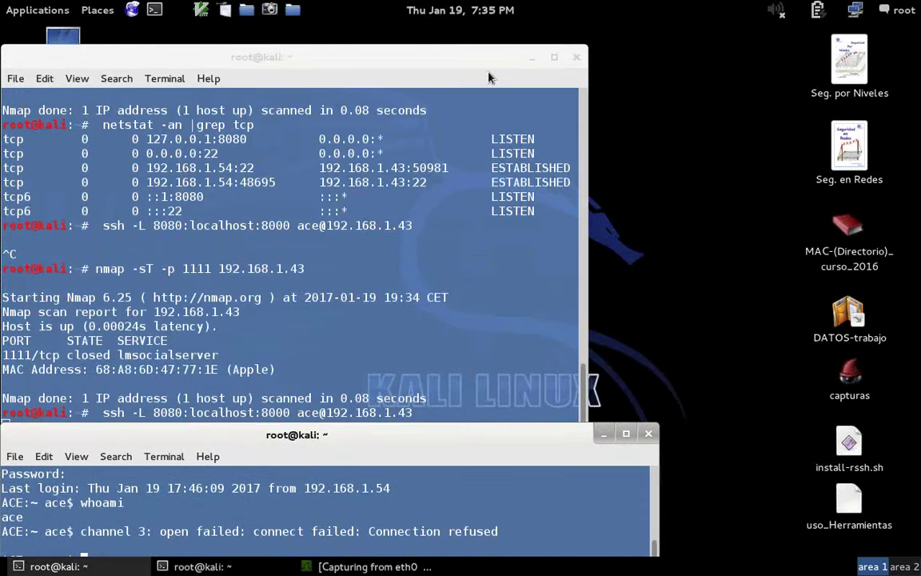
left_click_drag(484, 66, 488, 41)
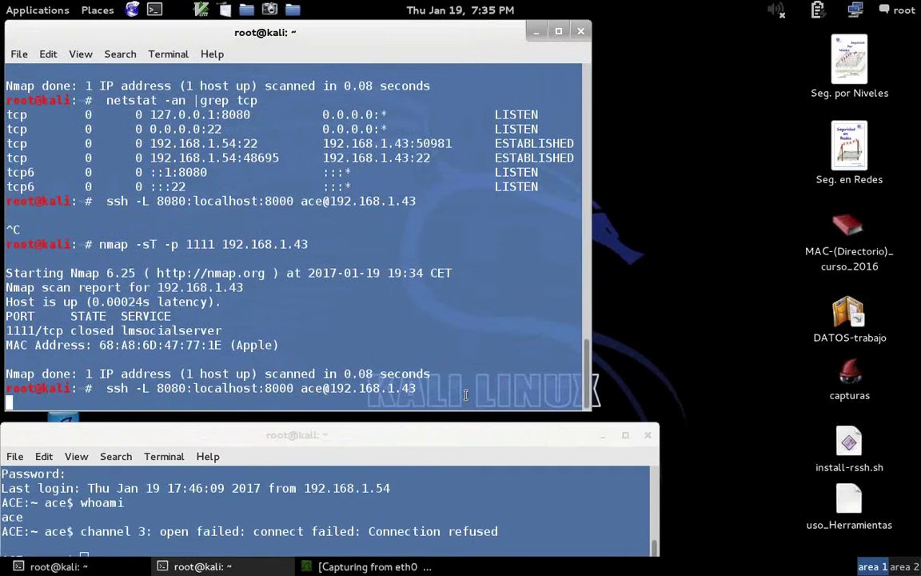
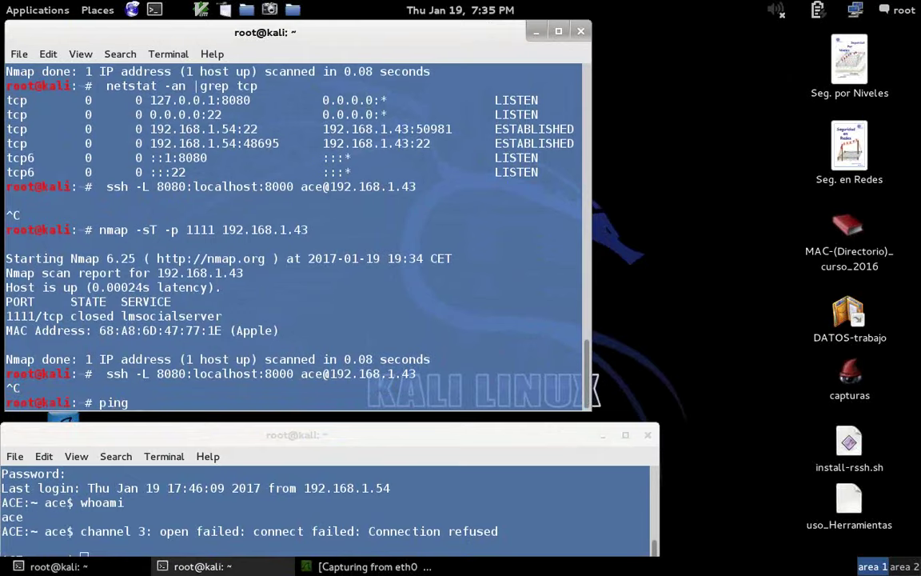
type("92.168.1.43")
key("Return")
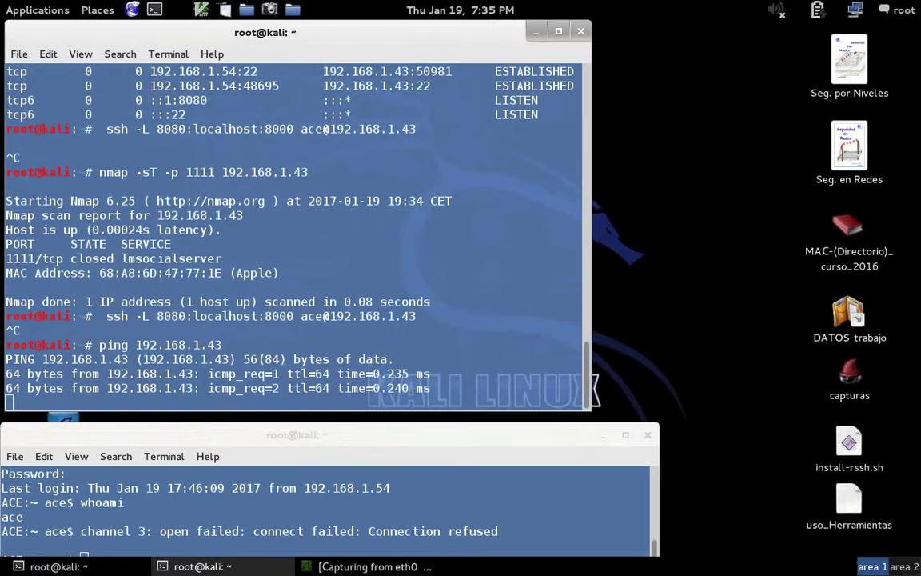
key("ctrl+c")
key("ctrl+Left")
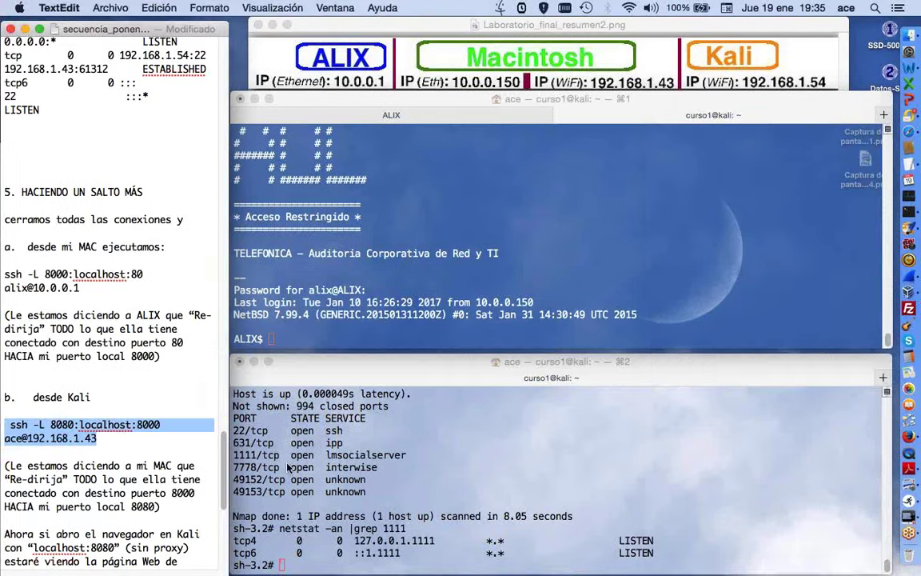
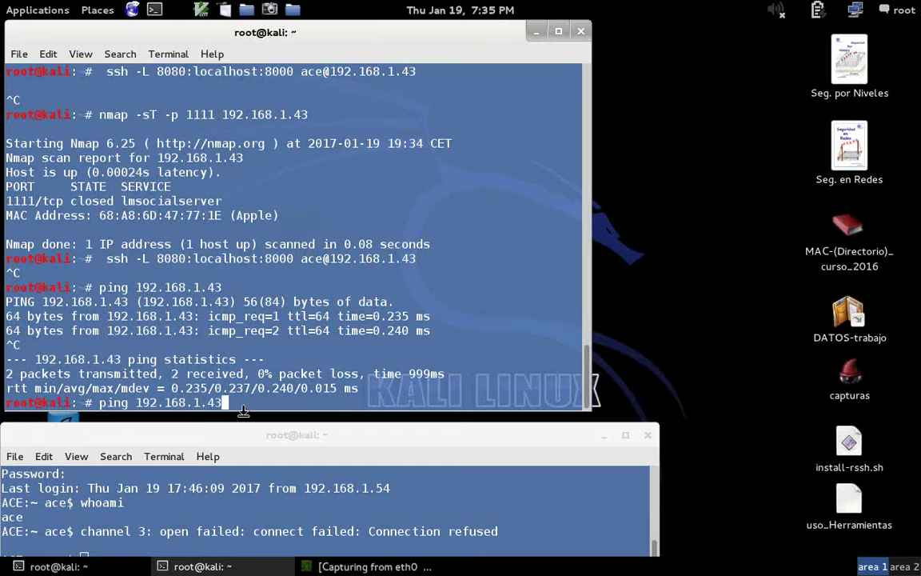
key("Up")
key("Up")
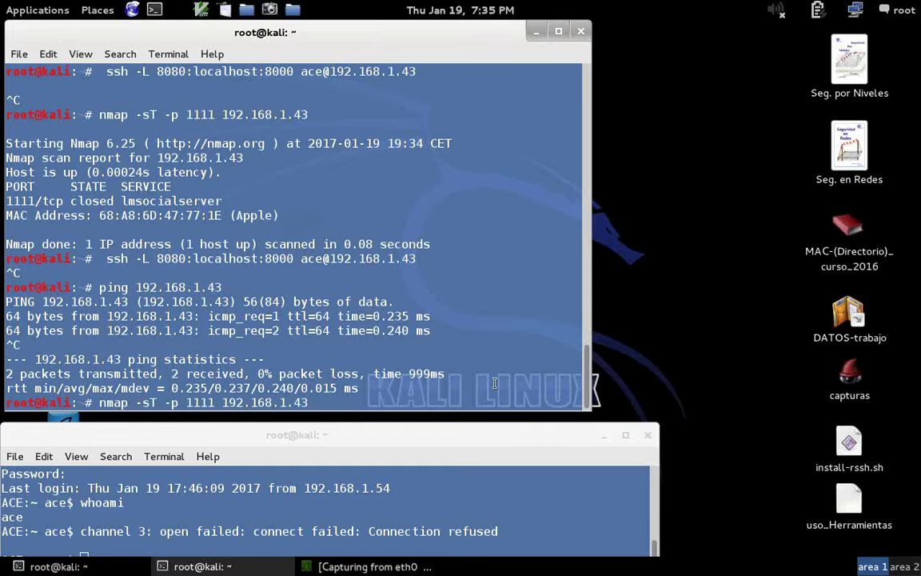
key("Down")
key("Down")
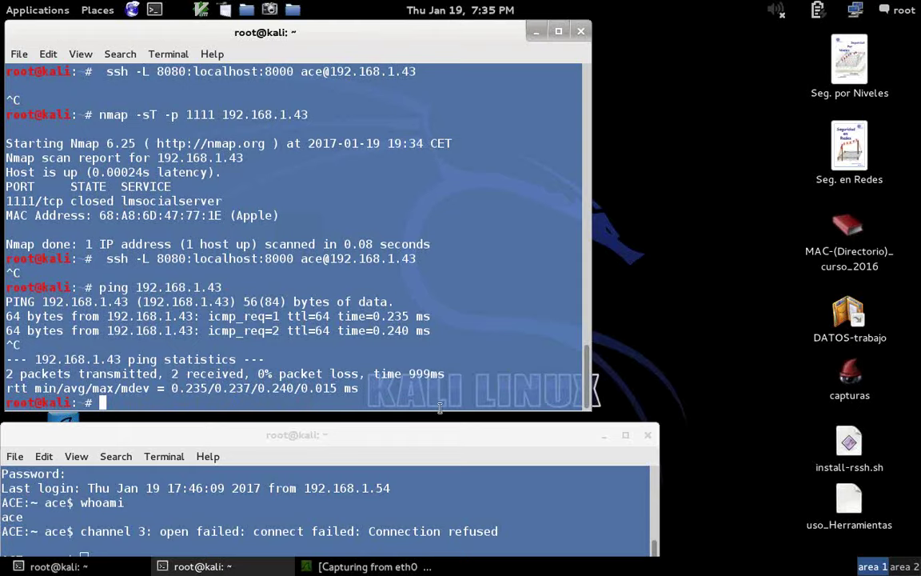
right_click(353, 402)
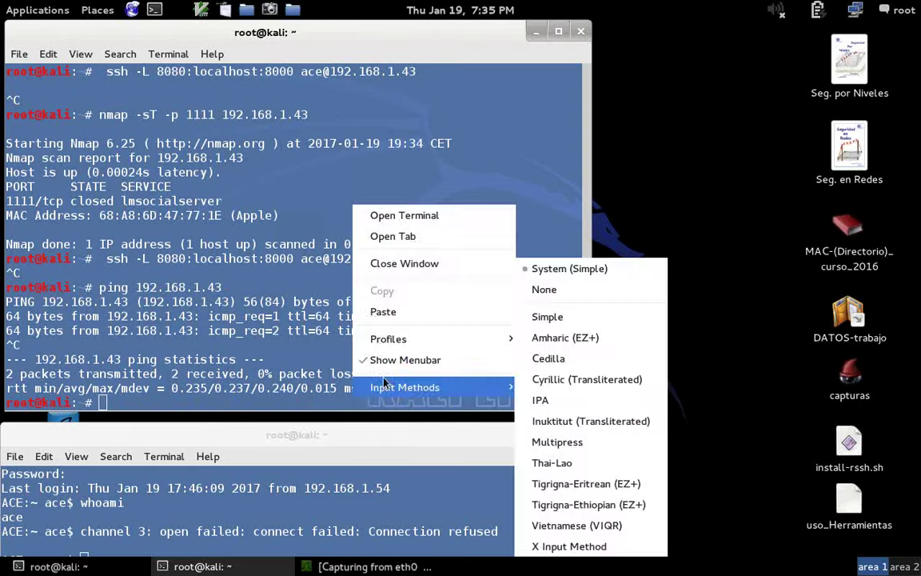
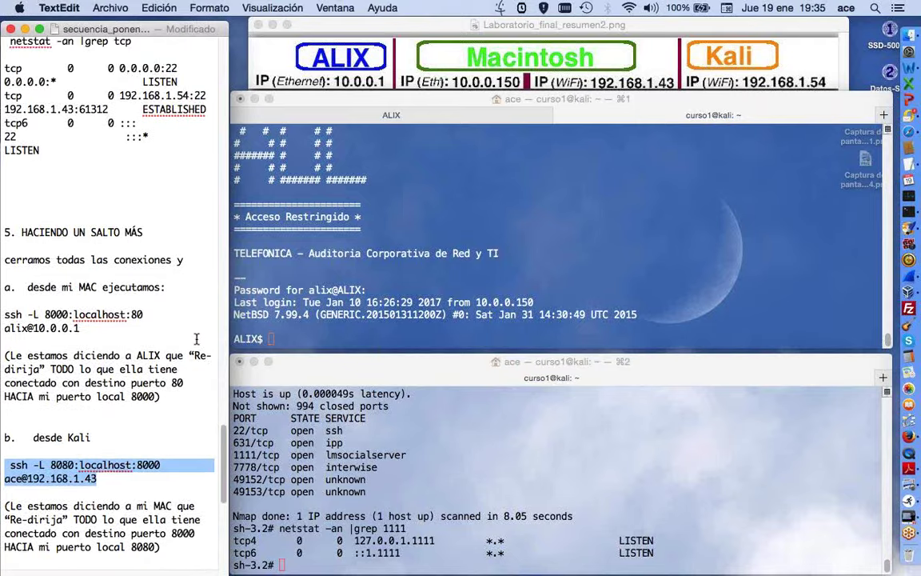
Copy systemsetup -setremoteLogin on from the notes' SSH activation section and run it in the Mac terminal's ALIX tab
scroll(196, 340, "up", 5)
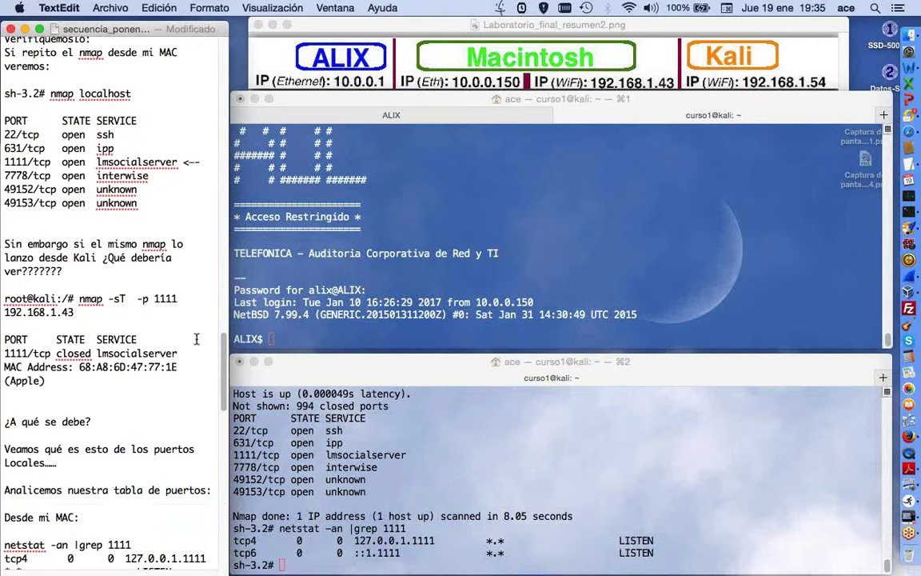
scroll(196, 340, "up", 10)
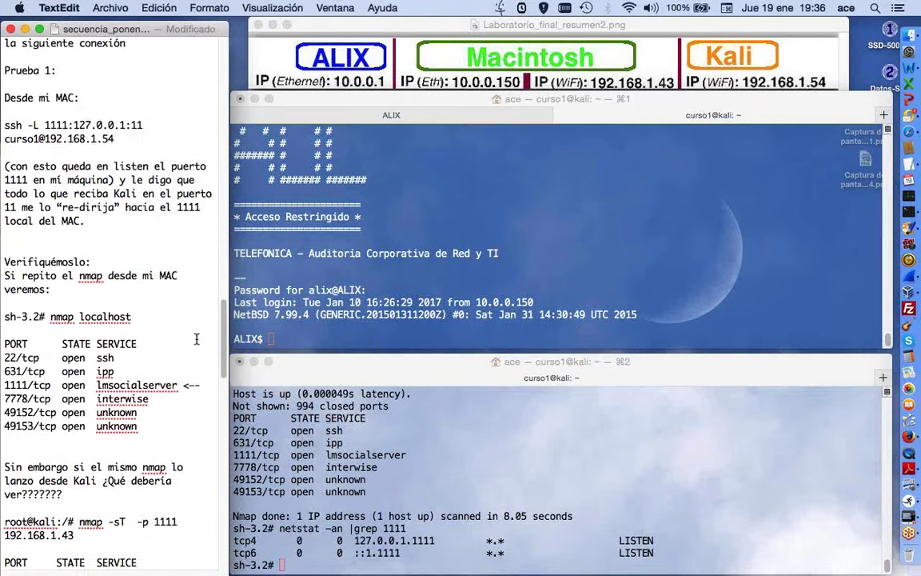
scroll(196, 340, "up", 4)
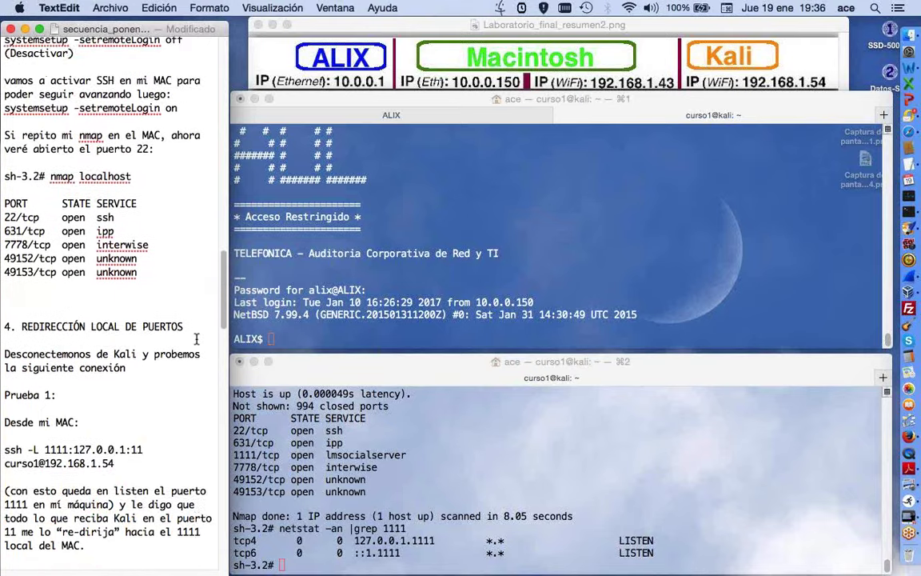
left_click(189, 236)
left_click_drag(190, 240, 3, 244)
key("super+c")
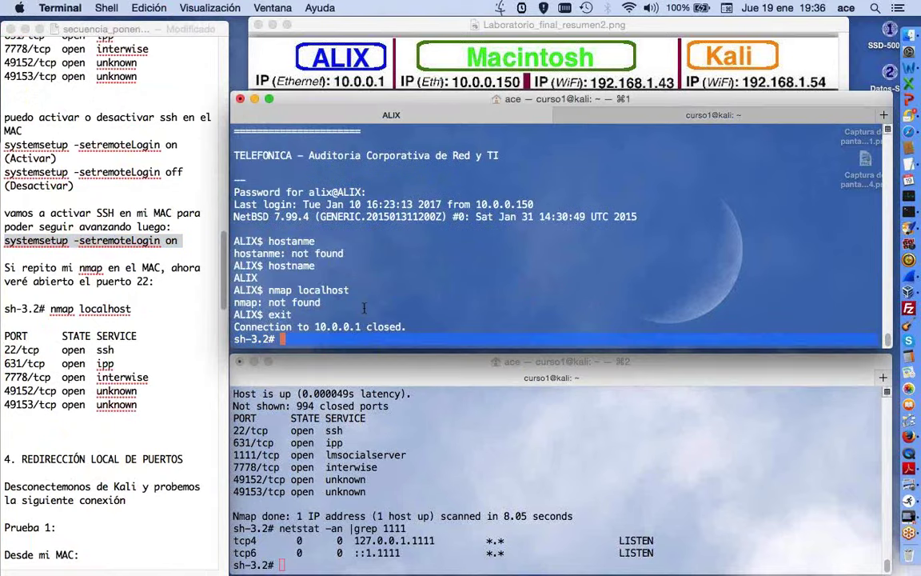
key("super+v")
key("Return")
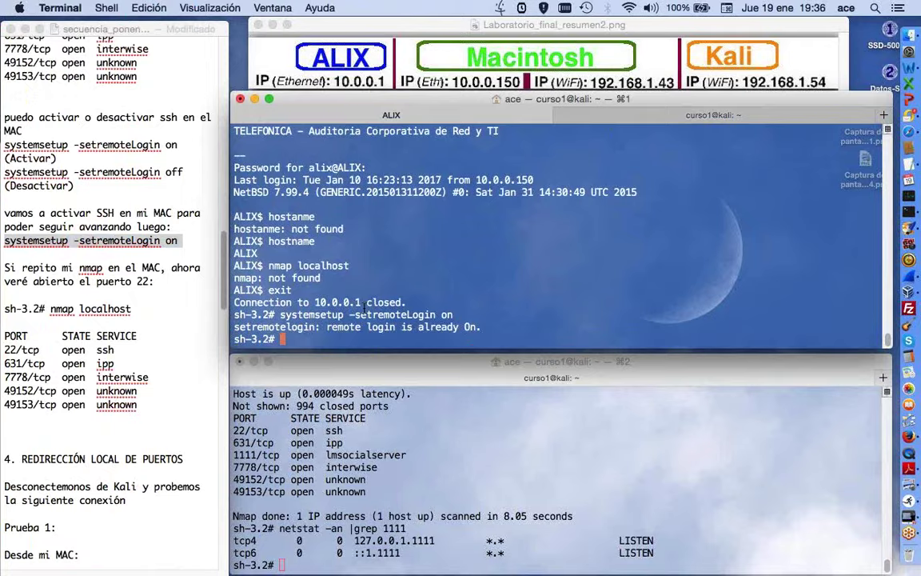
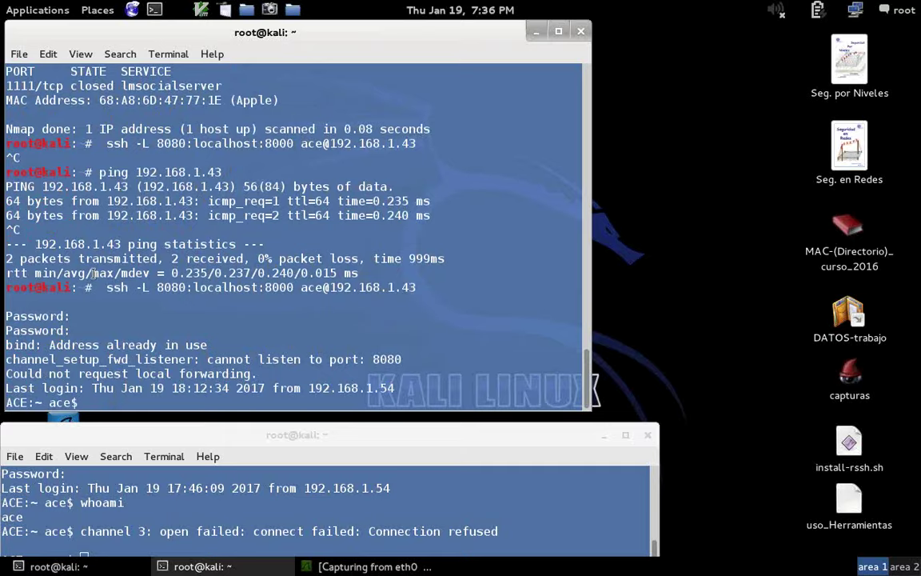
Open the Iceweasel browser on the Kali desktop and try to load loclahost:8080, checking the notes' Kali redirection section for the port
key("ctrl+Left")
left_click(132, 10)
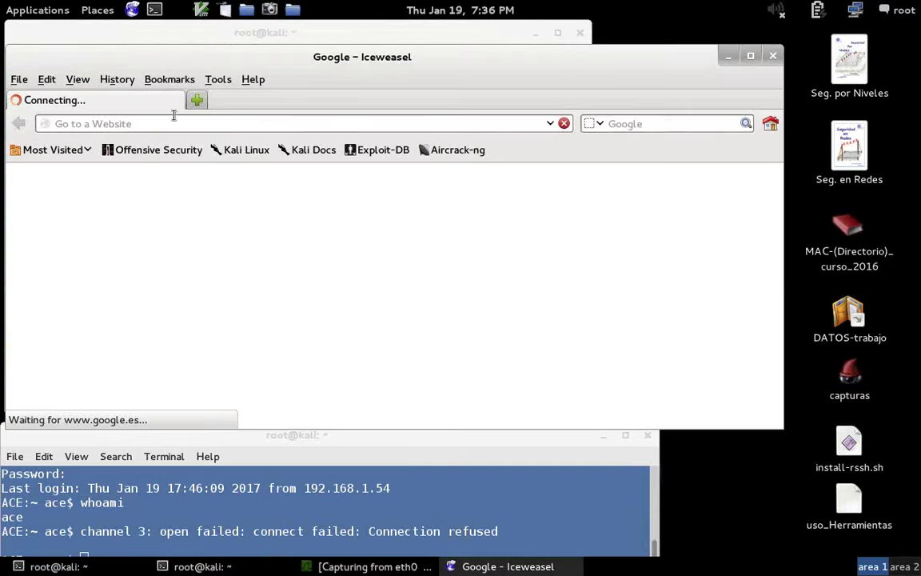
left_click(175, 128)
type("loclahost")
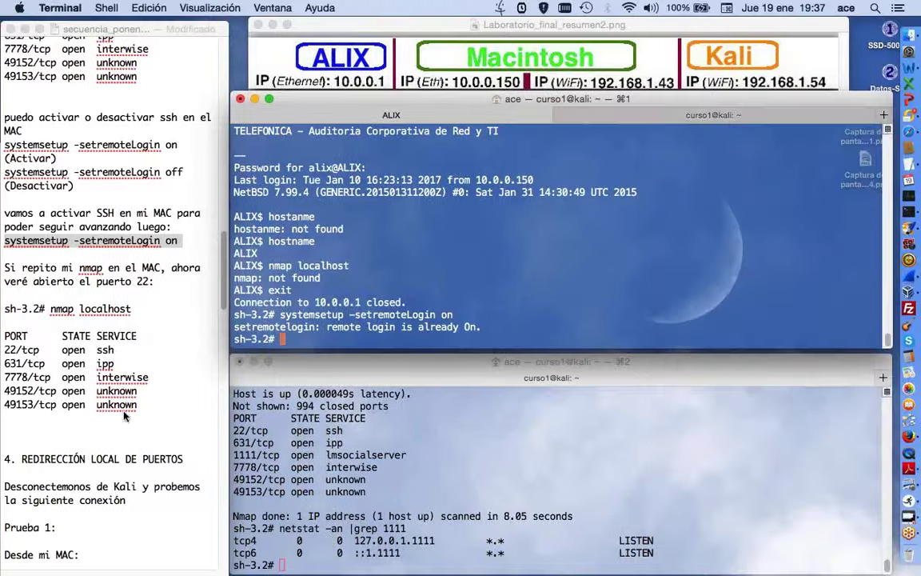
left_click(135, 391)
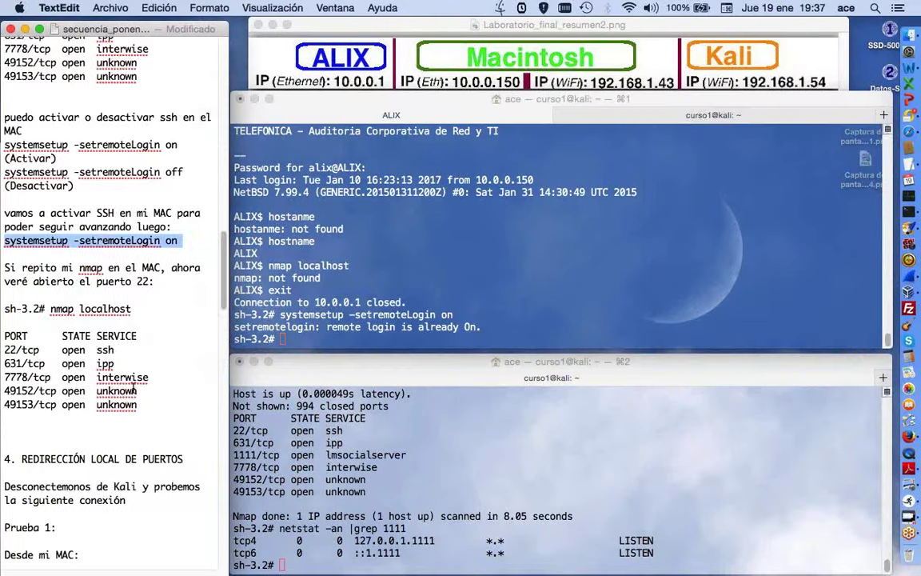
scroll(133, 387, "down", 10)
scroll(132, 388, "down", 5)
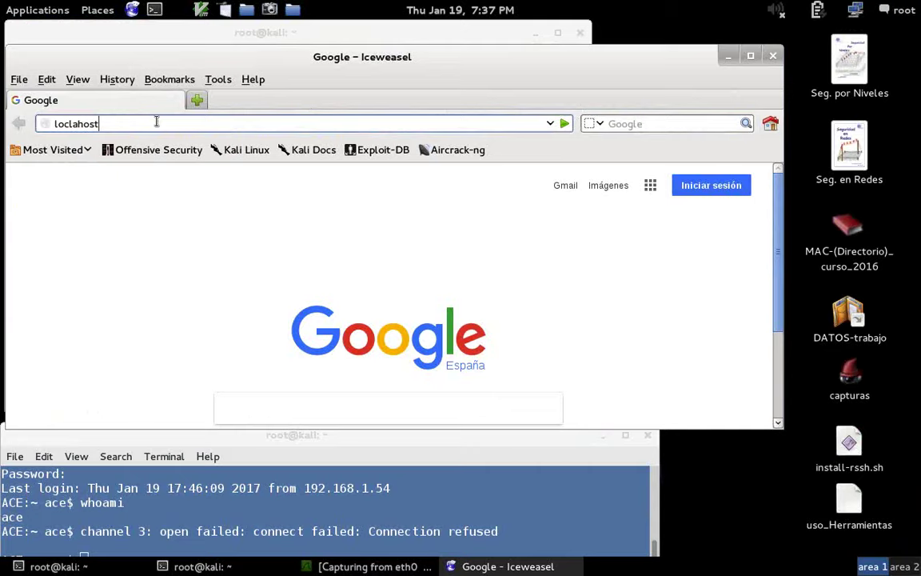
type(":8080")
key("Return")
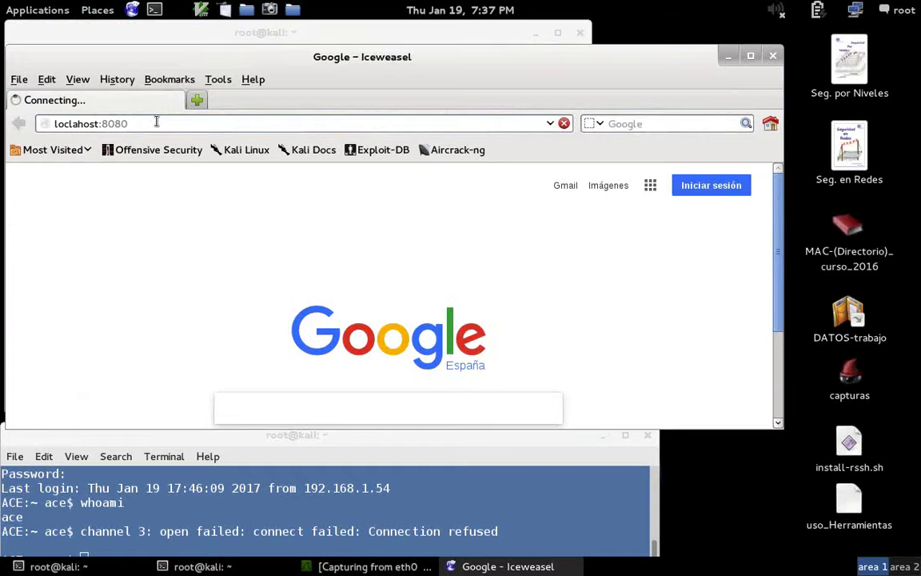
Switch to Safari on the Mac and load localhost:8000 in a new tab
key("ctrl+Left")
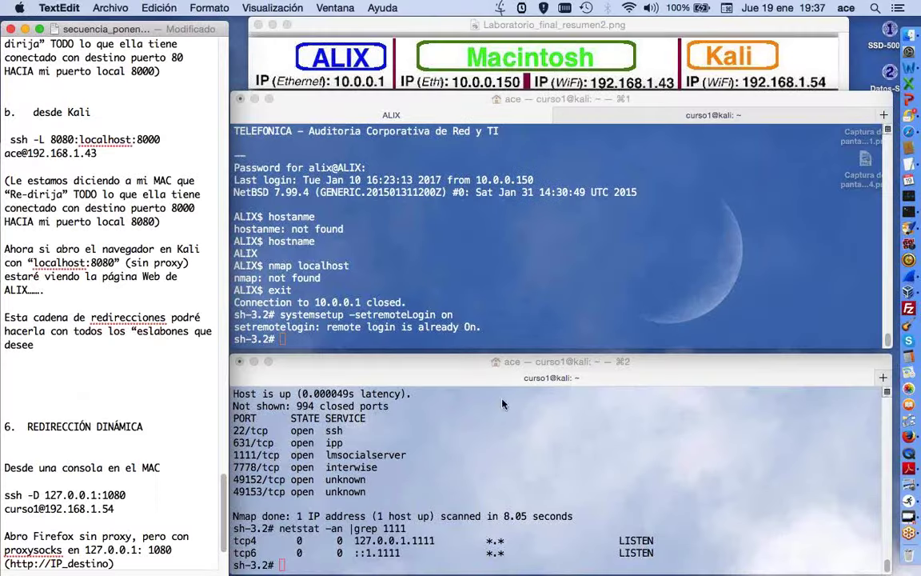
left_click(900, 136)
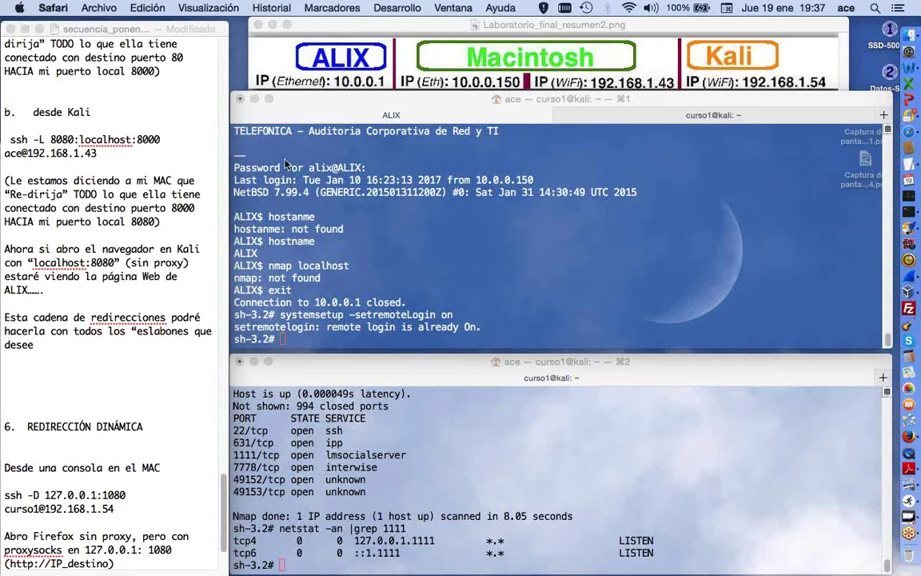
left_click(900, 136)
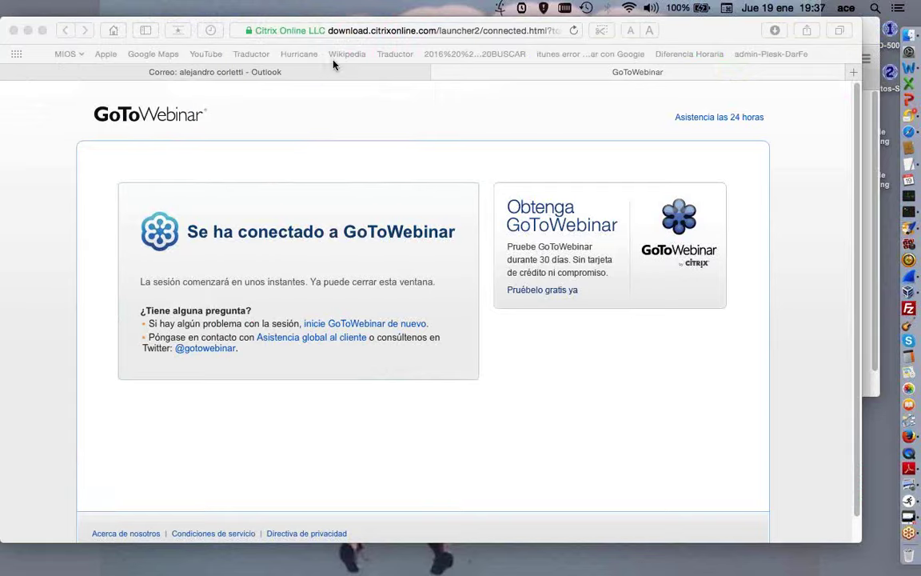
left_click(349, 32)
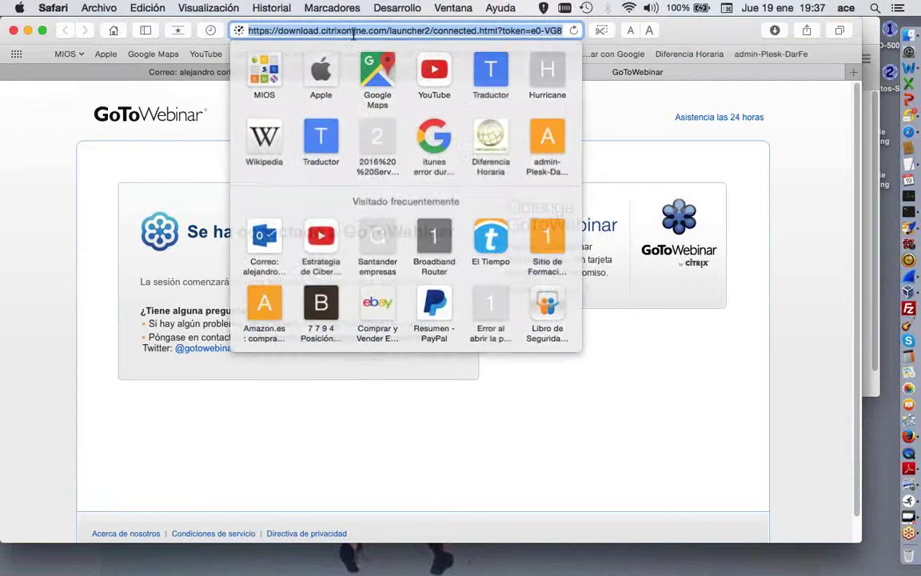
key("Escape")
left_click(853, 72)
type("l")
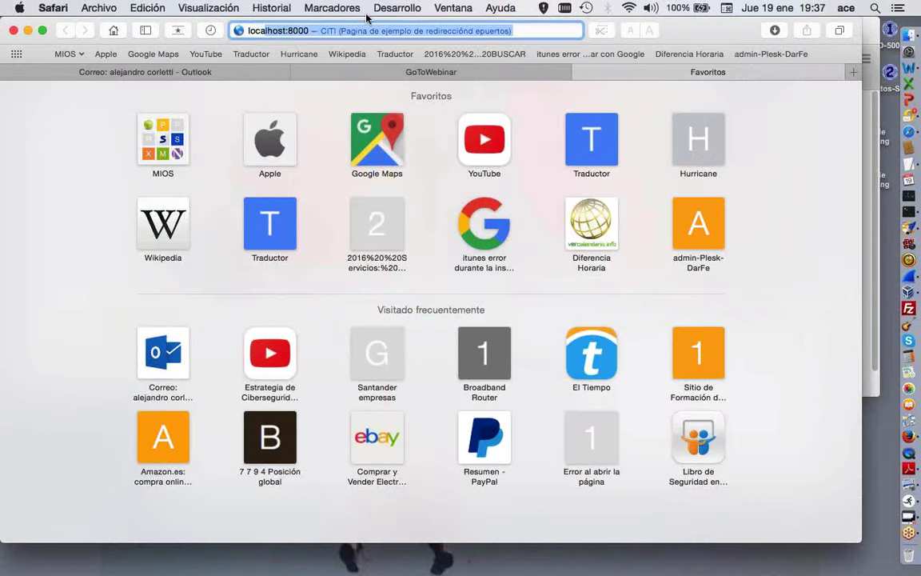
type("ocalhost:")
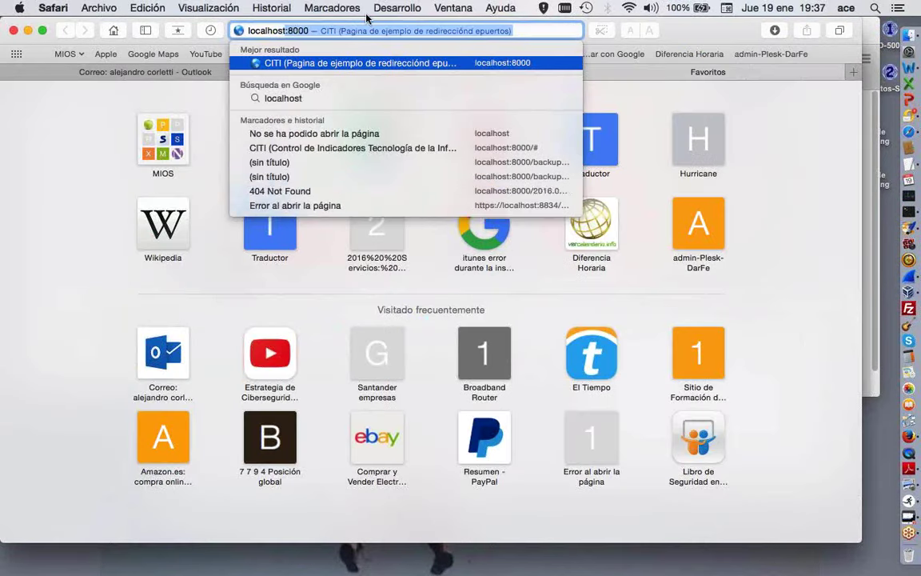
type("8000")
key("Return")
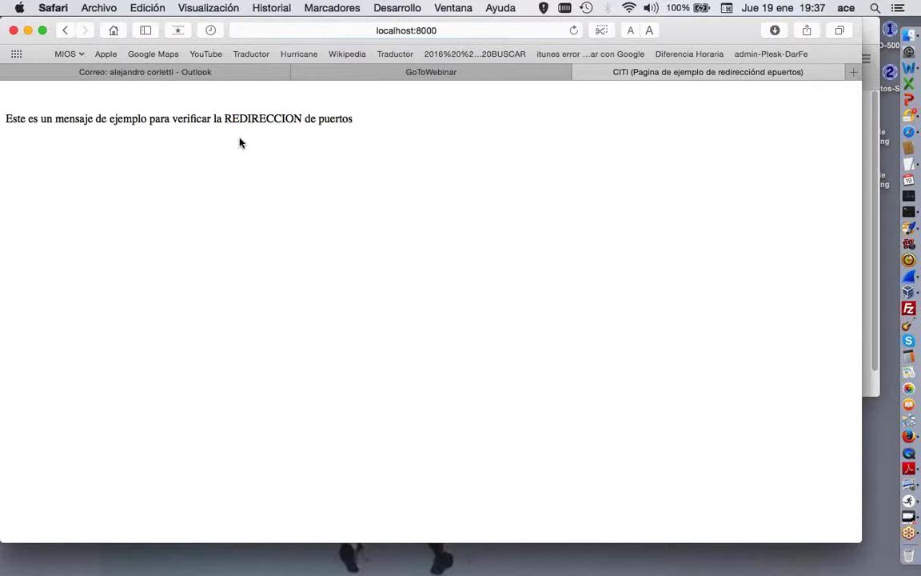
In the Mac terminal's SSH session on ALIX, run hostname and start a root shell with sudo su
key("ctrl+Right")
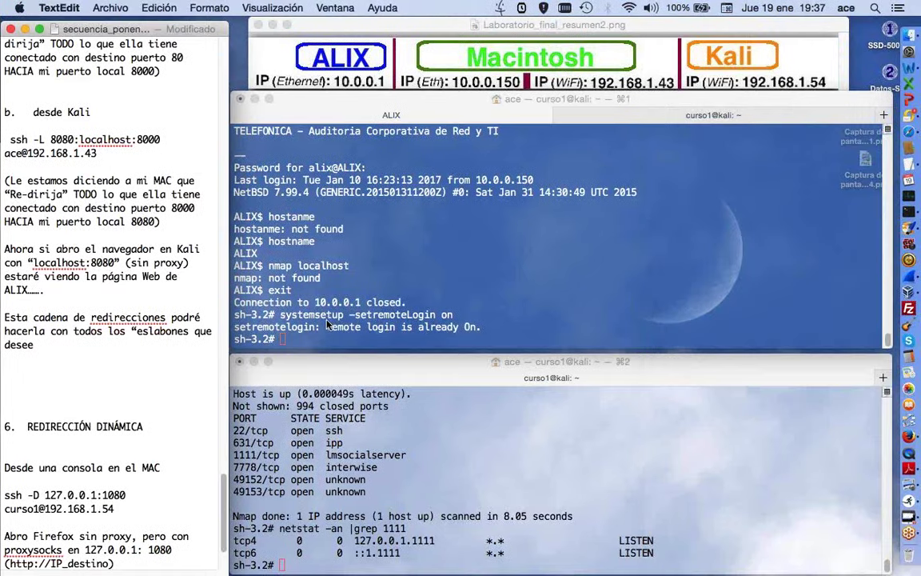
left_click(507, 114)
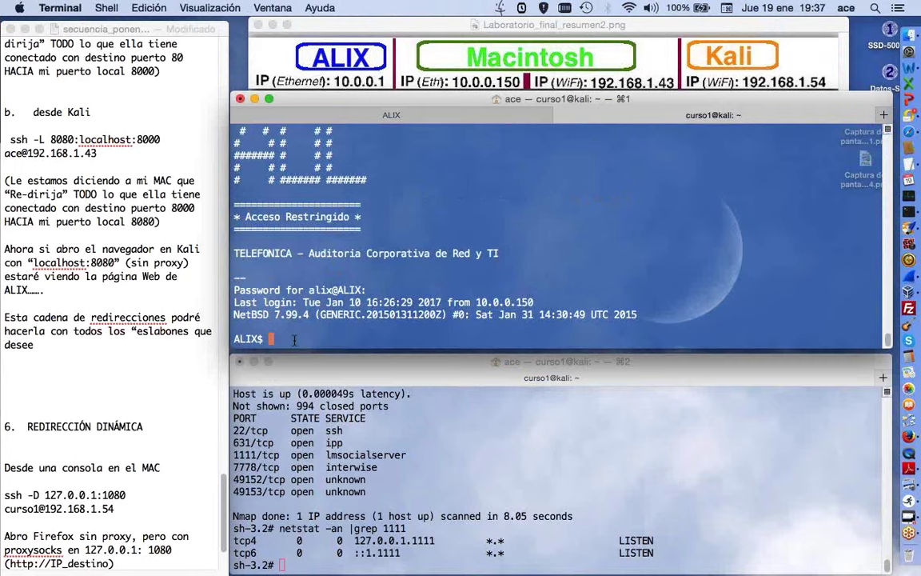
type("hostname")
key("Return")
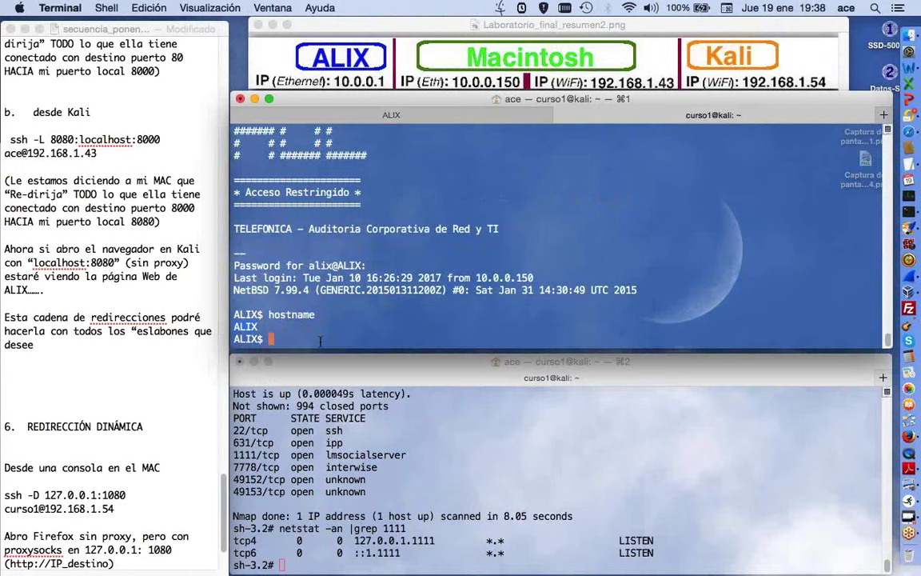
type("sudo su")
key("Return")
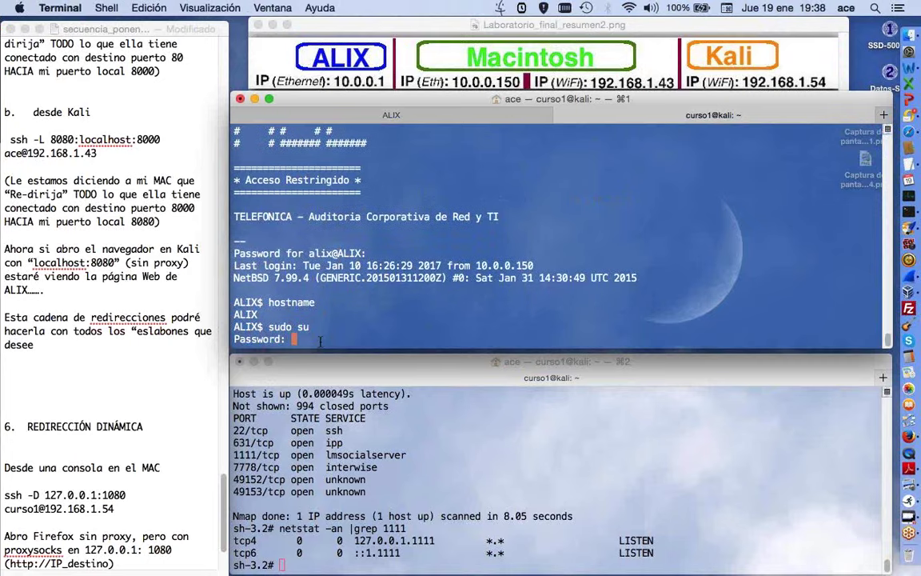
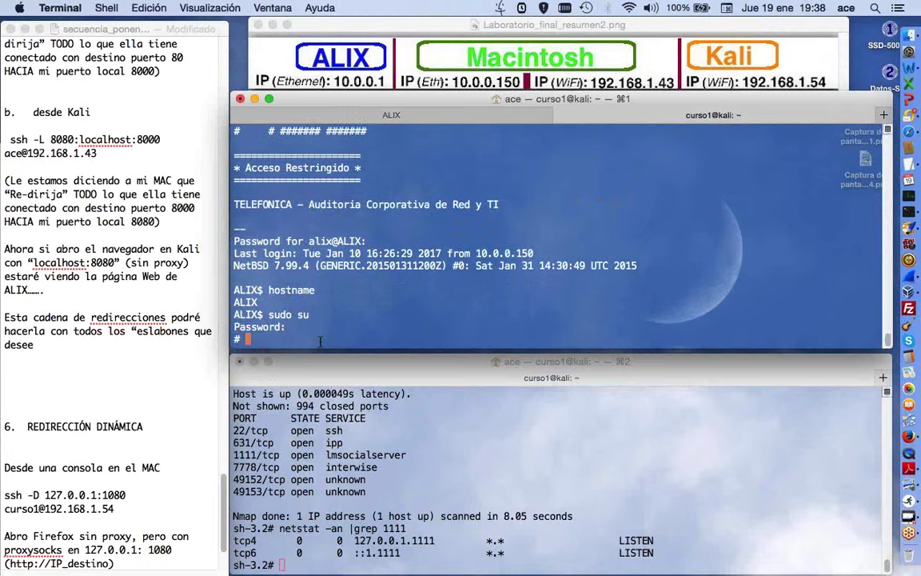
Change to /opt/aol/www on ALIX and open index.html in vi
type("cd /opt/aol/www")
key("Return")
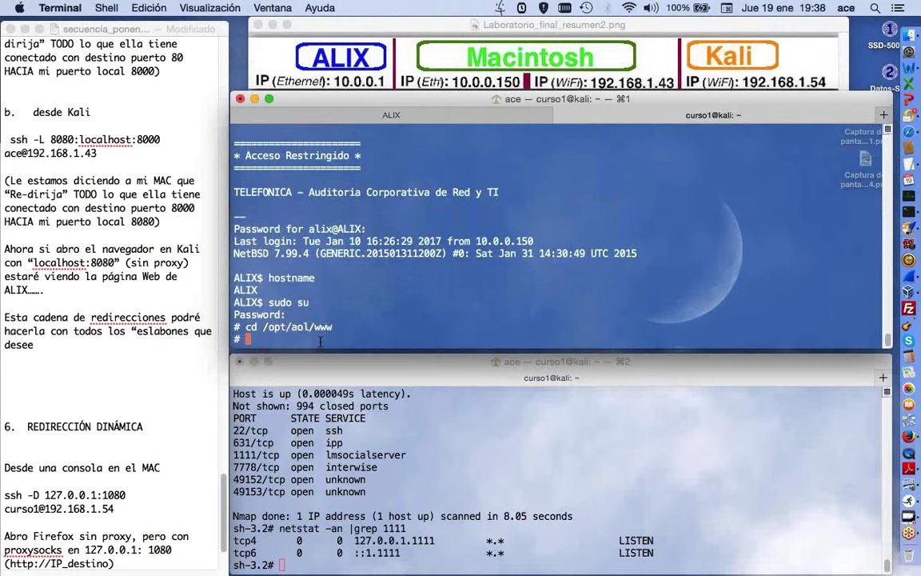
type("vi index.html")
key("Return")
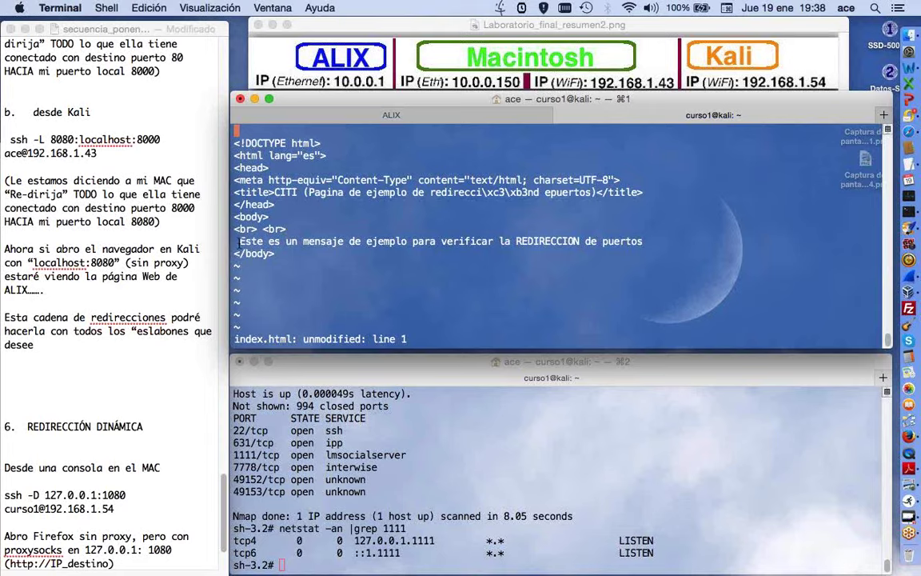
Highlight the REDIRECCION example message in index.html and compare it with the same text on Safari's localhost:8000 page
left_click_drag(239, 241, 642, 241)
key("super+Tab")
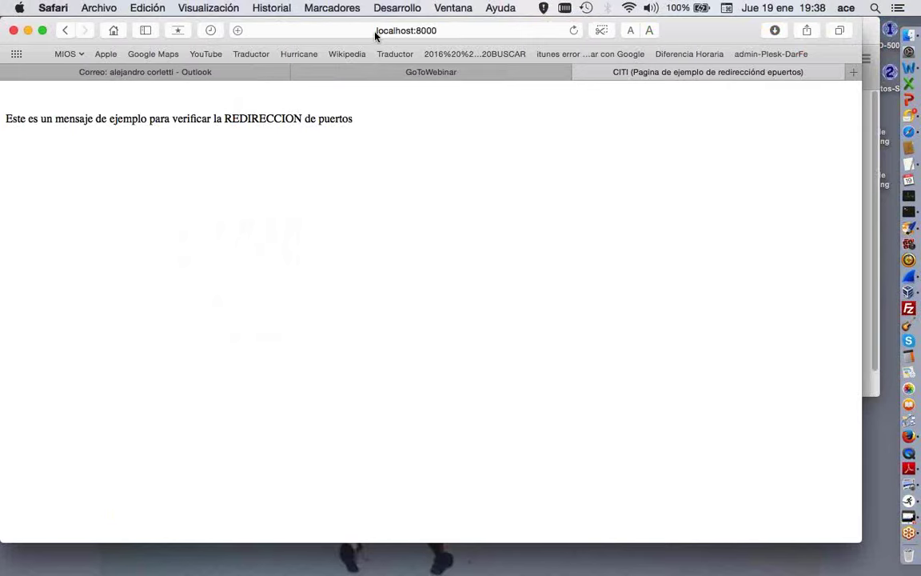
left_click_drag(358, 123, 3, 124)
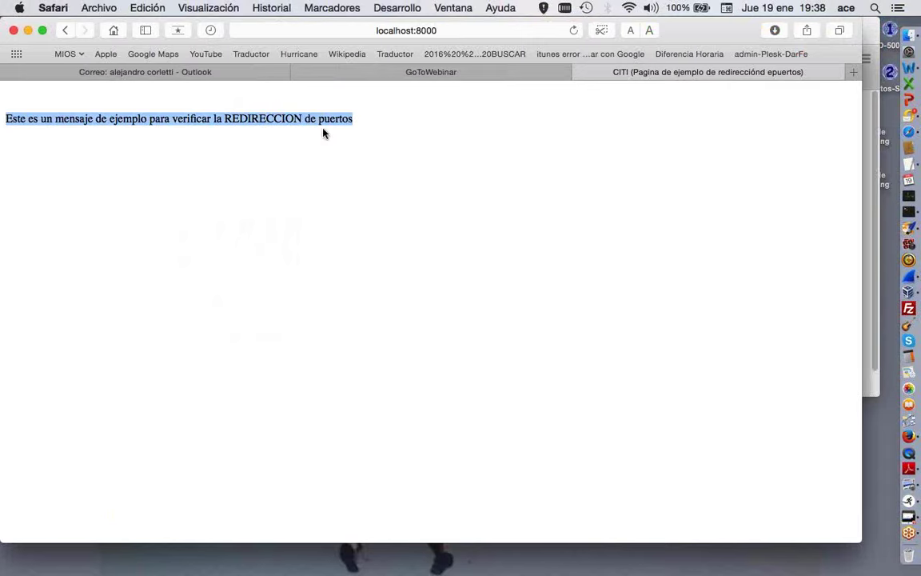
key("ctrl+Right")
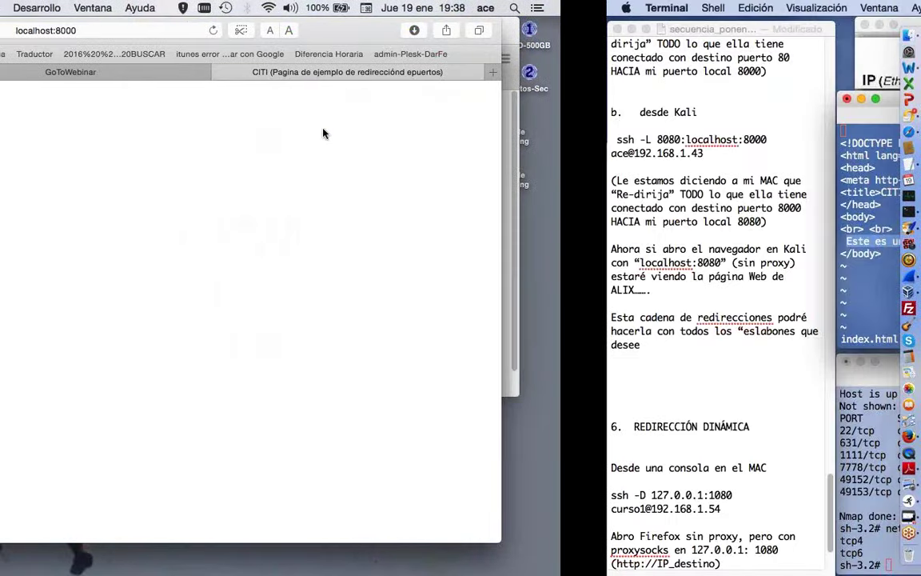
Review the notes' ssh -L 8000:localhost:80 command, highlighting the 10.0.0.1 address, and compare it with Safari's page and the network diagram
scroll(68, 256, "up", 5)
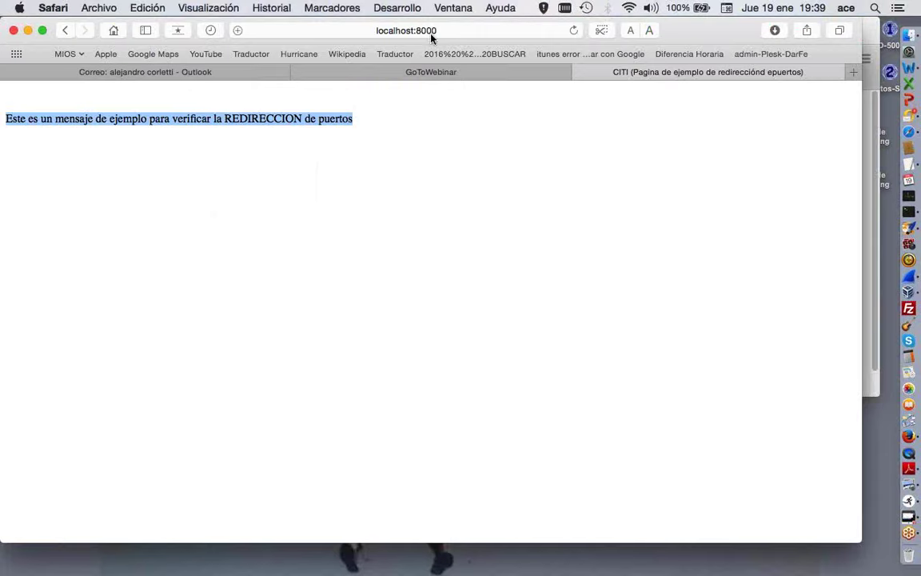
key("ctrl+Right")
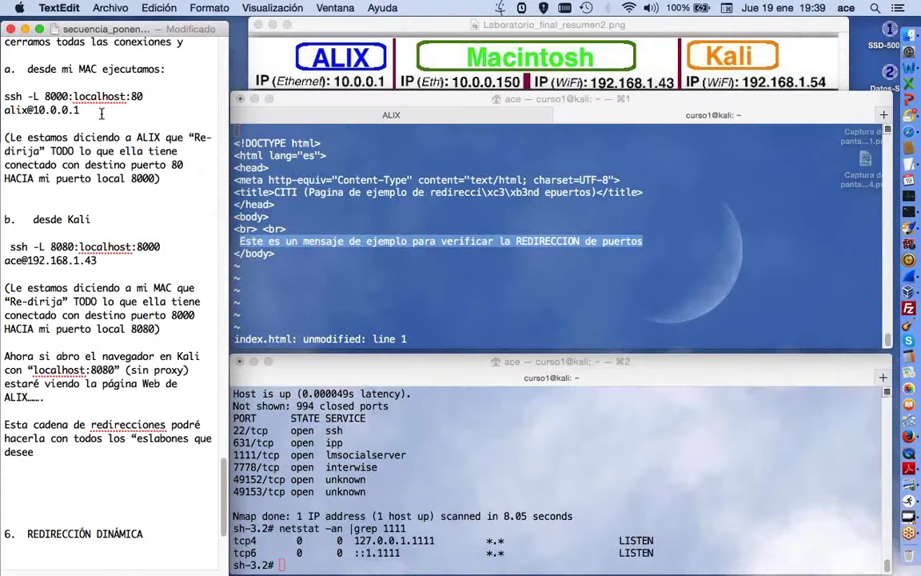
left_click_drag(80, 111, 33, 110)
left_click(354, 60)
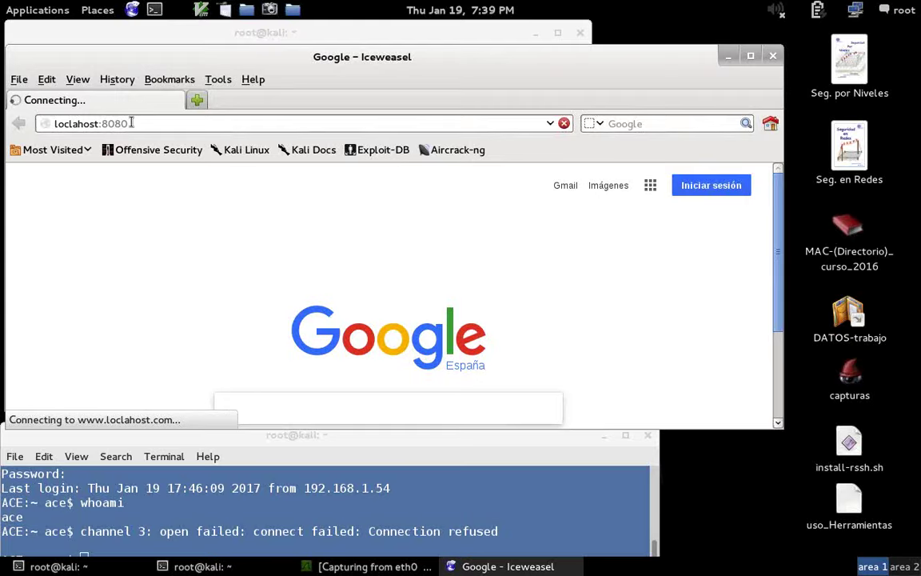
Check the proxy configuration in Iceweasel's network connection settings on Kali, keeping No proxy, and close the preferences
left_click(132, 123)
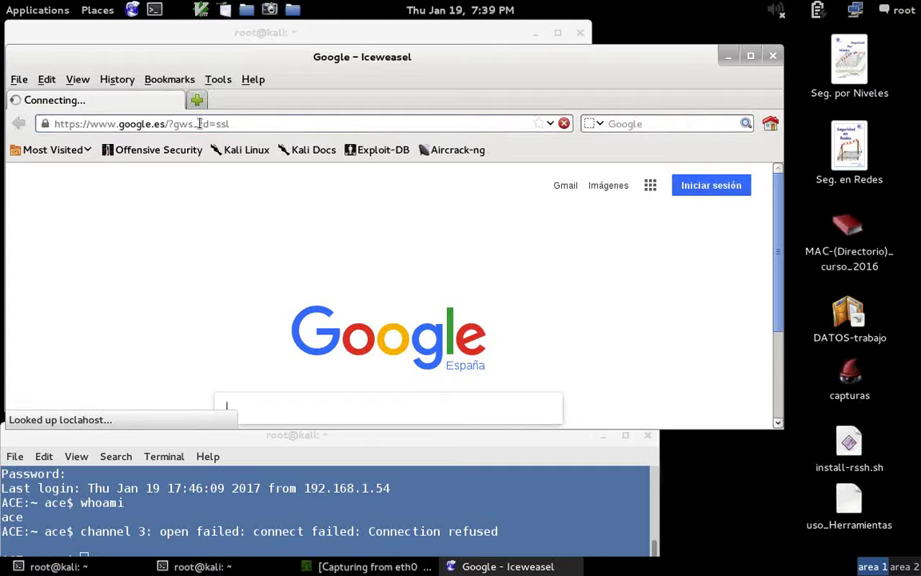
left_click(47, 79)
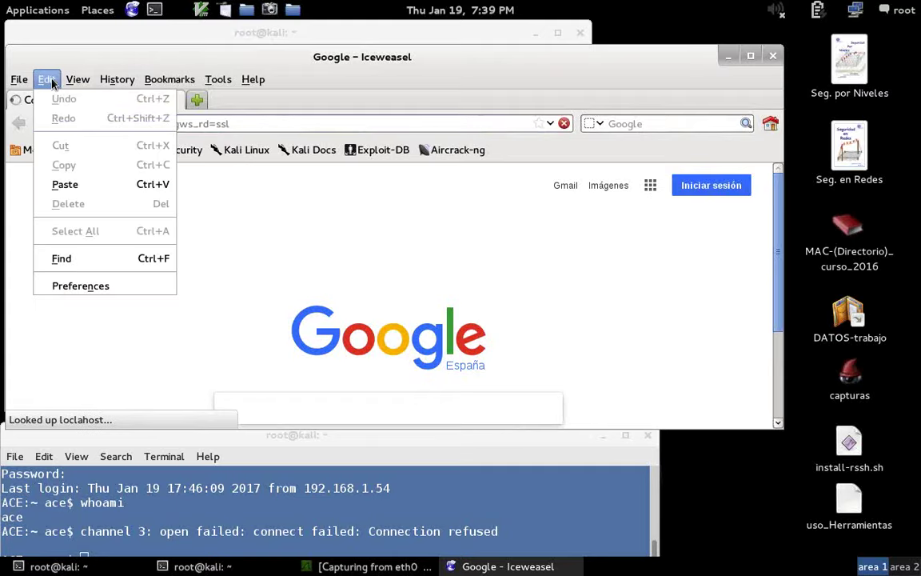
left_click(83, 286)
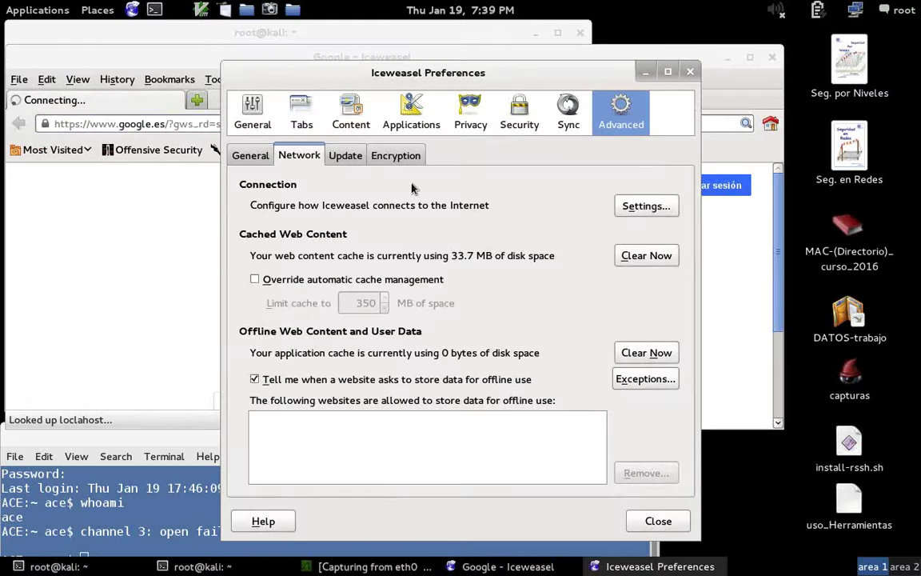
left_click(646, 205)
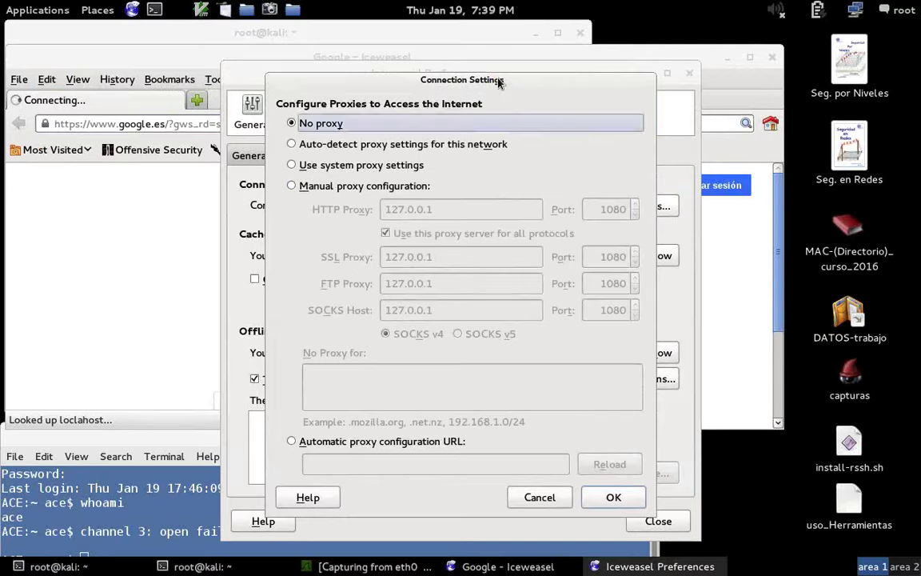
left_click_drag(513, 93, 387, 96)
left_click(486, 498)
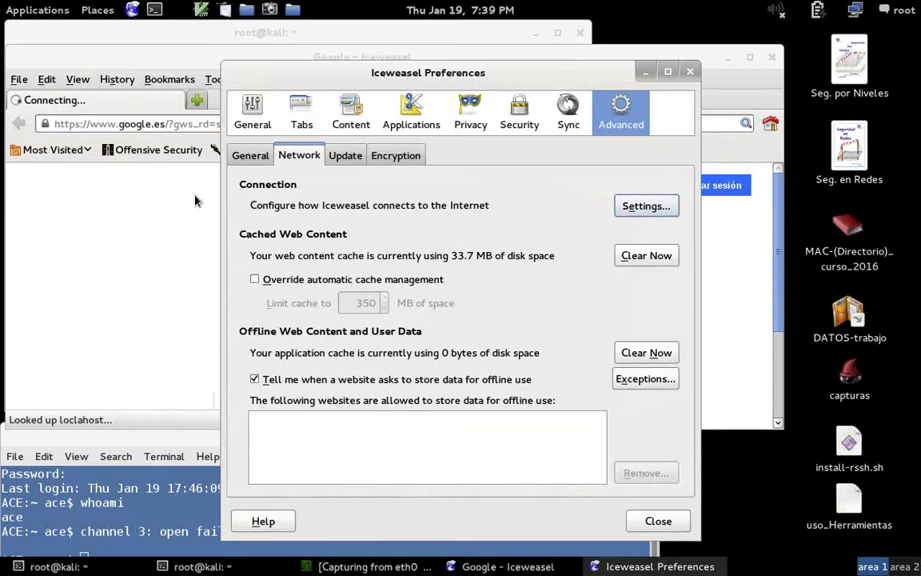
left_click(644, 521)
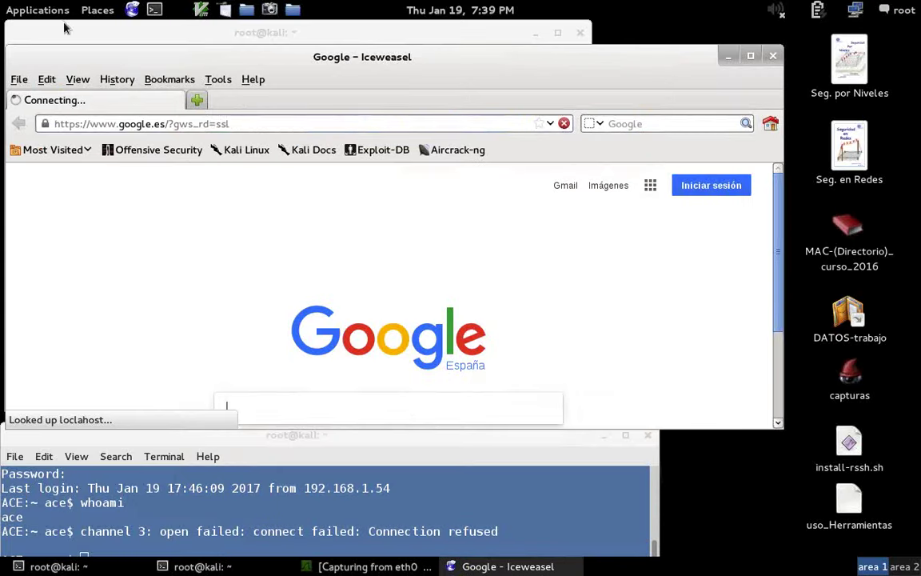
Load localhost:8080 in Iceweasel on Kali
left_click(127, 124)
type("localhost/")
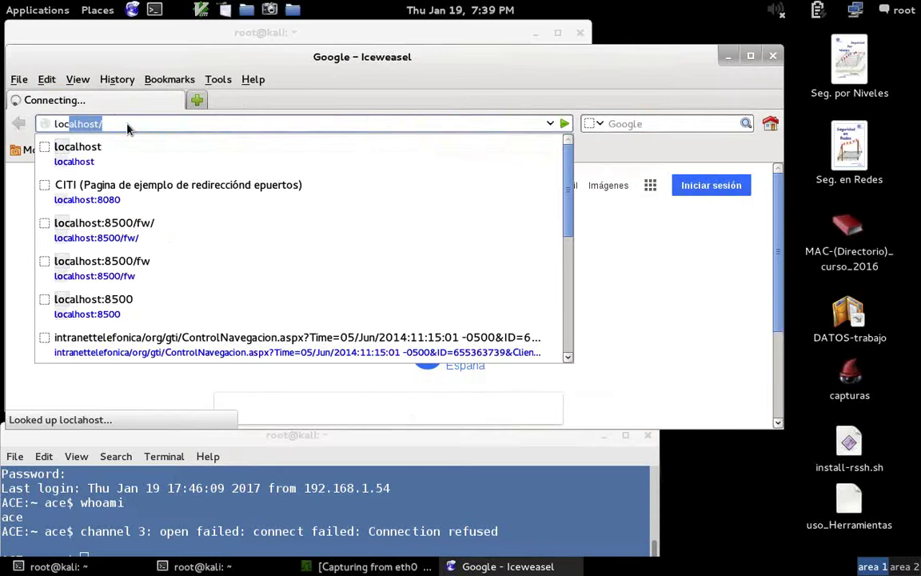
left_click(128, 124)
key("BackSpace")
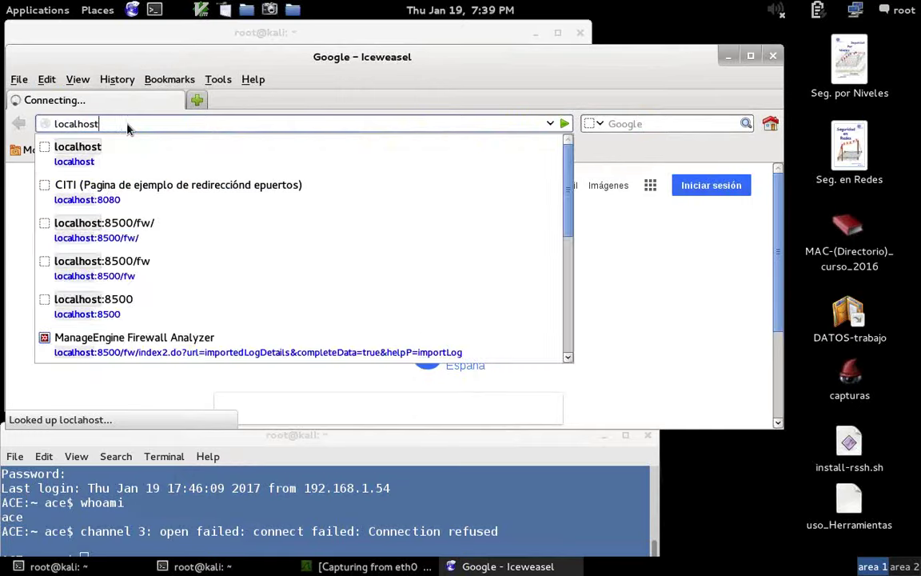
type(":8080")
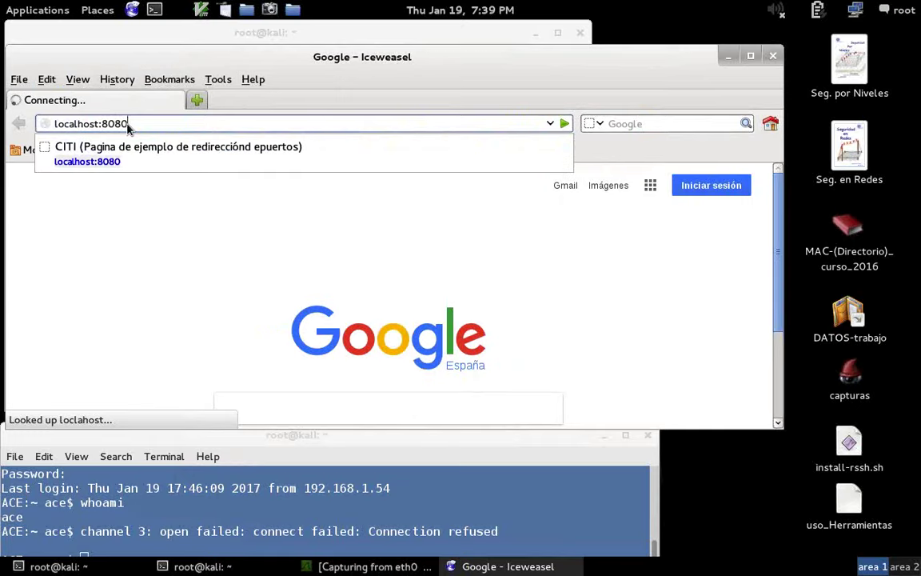
key("Return")
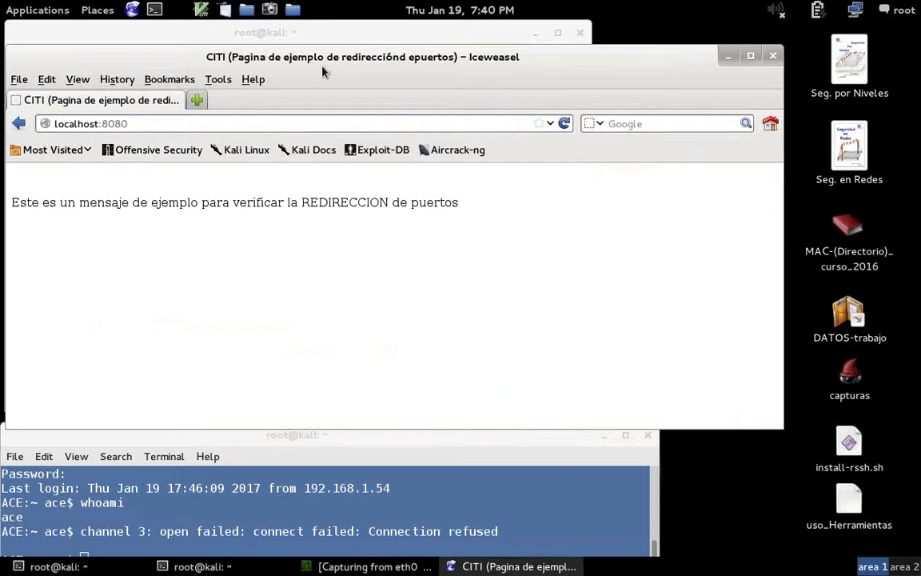
Compare the REDIRECCION message on Iceweasel's localhost:8080 page with index.html on the Mac, and highlight the message on the Kali page
left_click(241, 483)
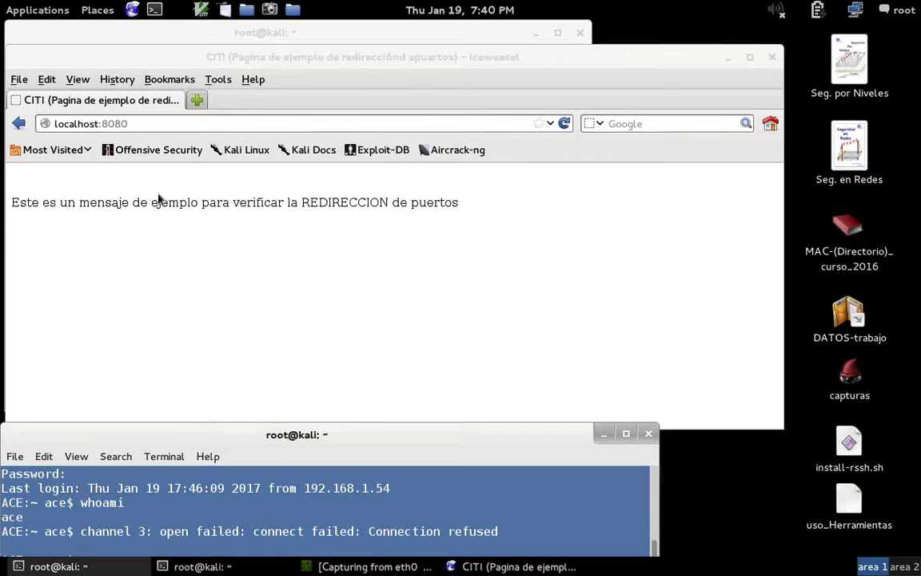
left_click_drag(464, 216, 16, 199)
left_click(14, 204)
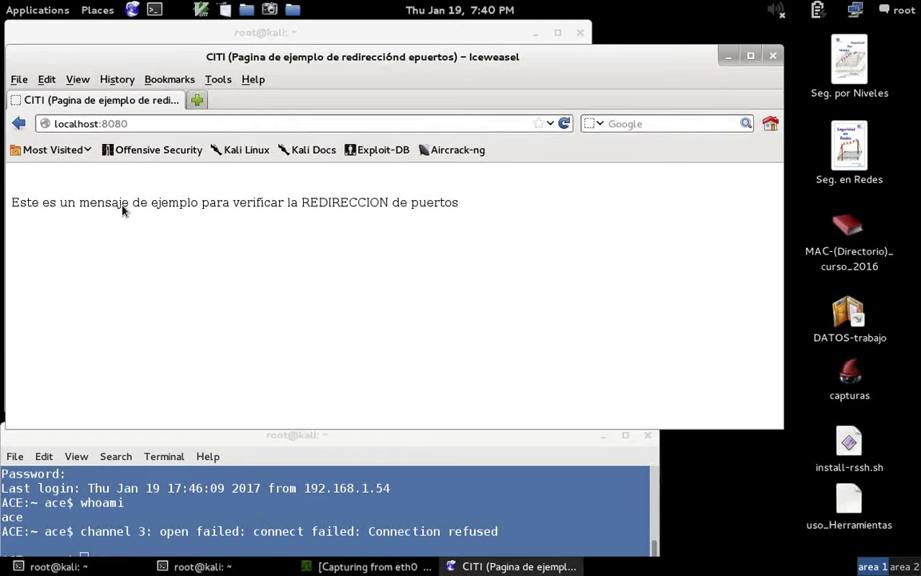
key("ctrl+Left")
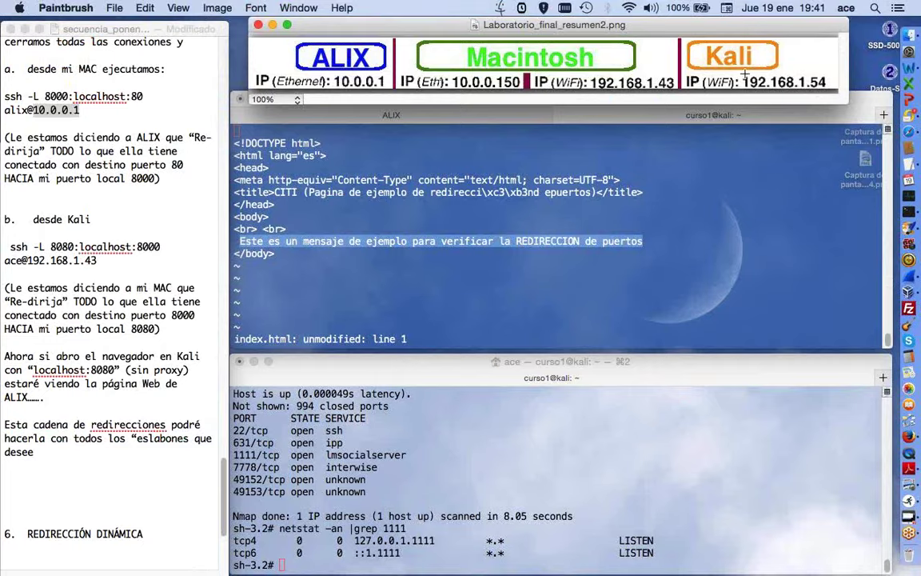
key("ctrl+Right")
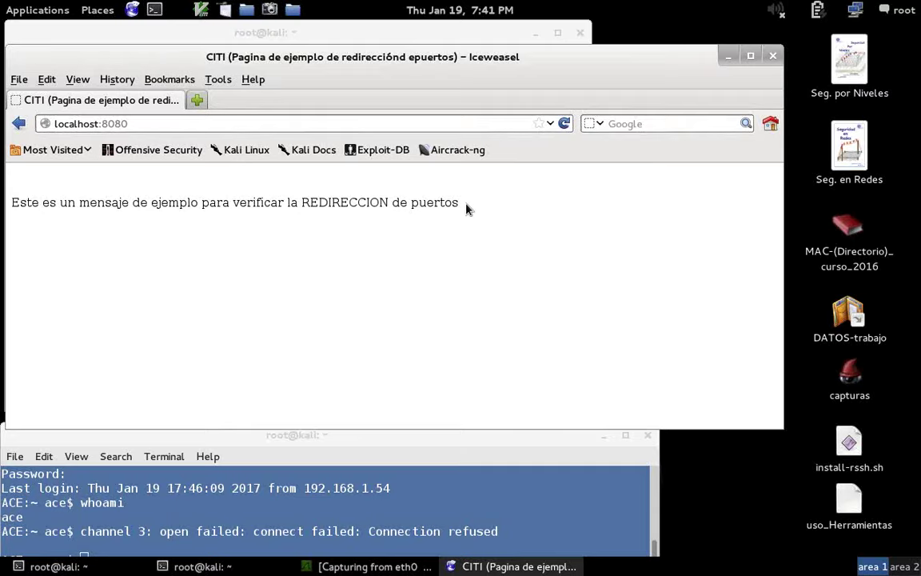
left_click_drag(465, 208, 33, 203)
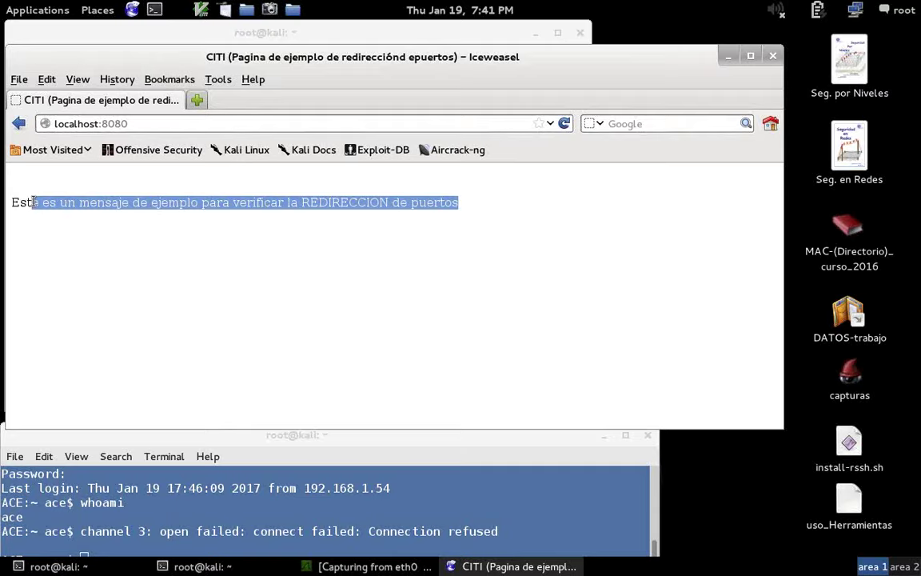
Go back to the Mac's first desktop and examine the imagen_tunel_SSH_02.png diagram of the port 80 to port 8000 redirection
key("ctrl+Left")
key("ctrl+Left")
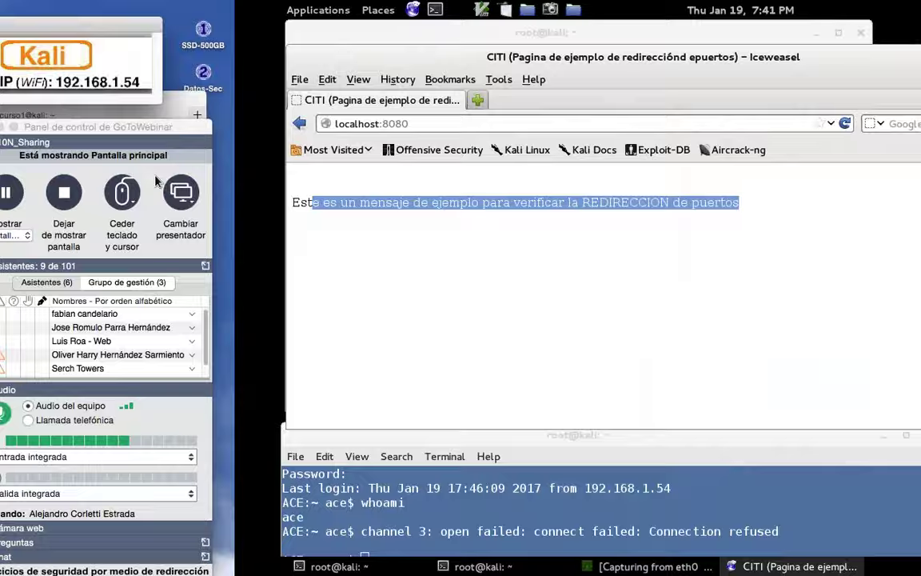
key("ctrl+Left")
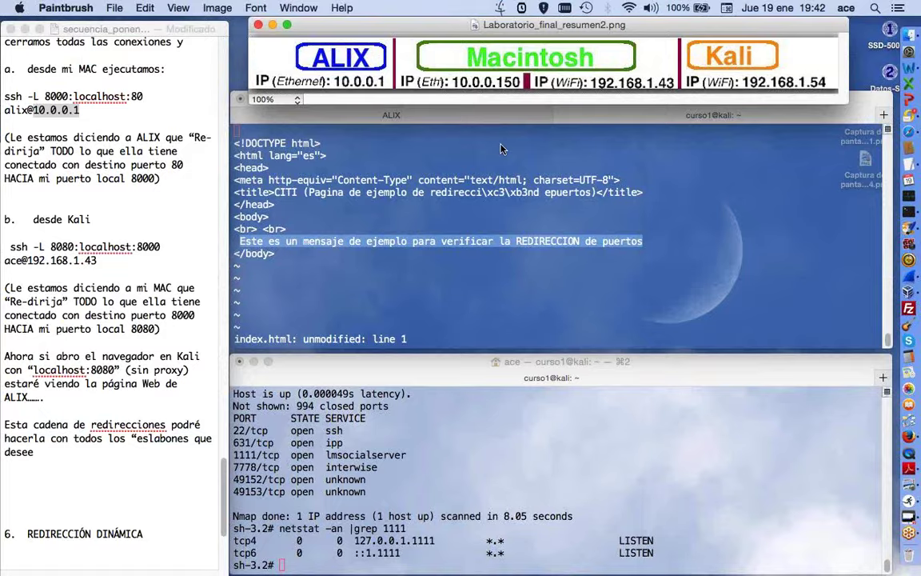
key("ctrl+Left")
key("ctrl+Left")
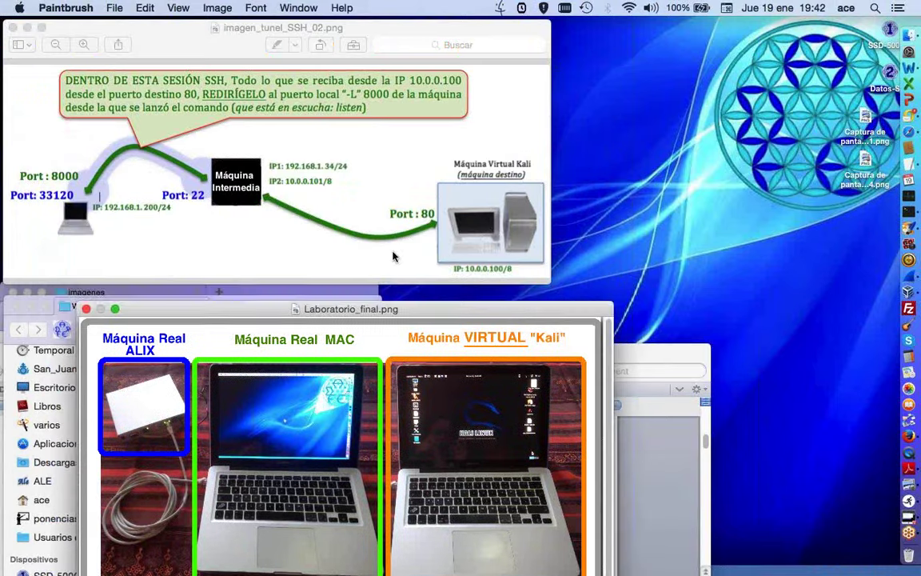
left_click(355, 230)
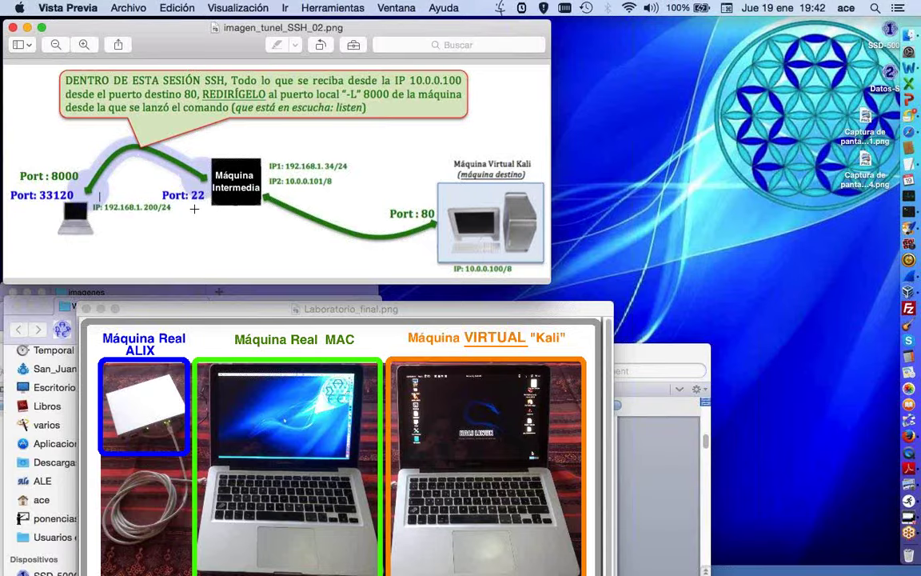
Return to the Kali desktop, switch to Wireshark's eth0 capture, and move its window clear of the screen's lower edge
key("ctrl+Right")
key("ctrl+Right")
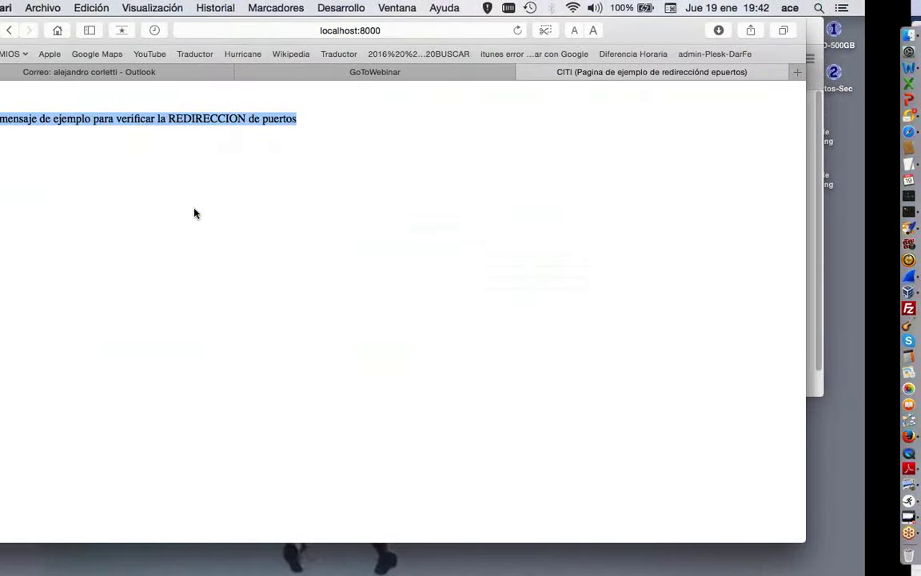
key("ctrl+Right")
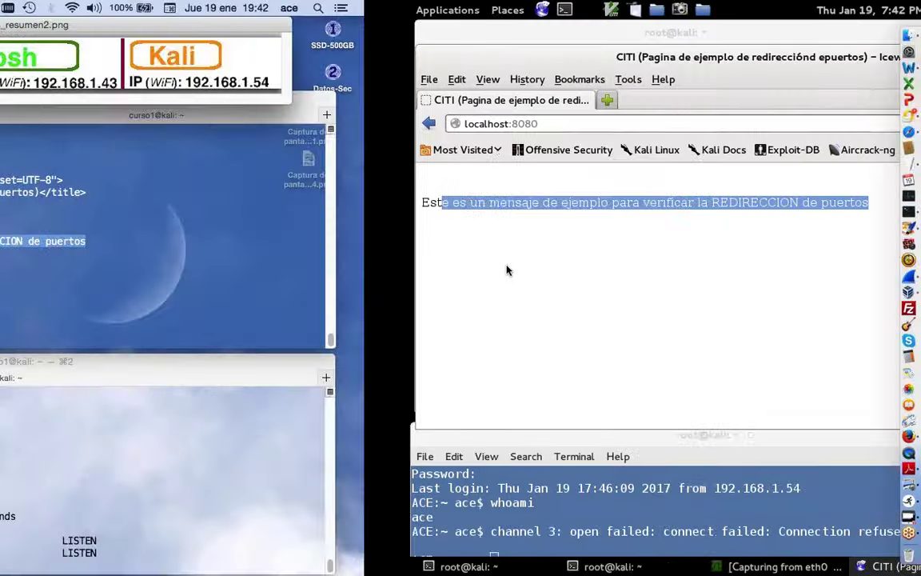
key("ctrl+Up")
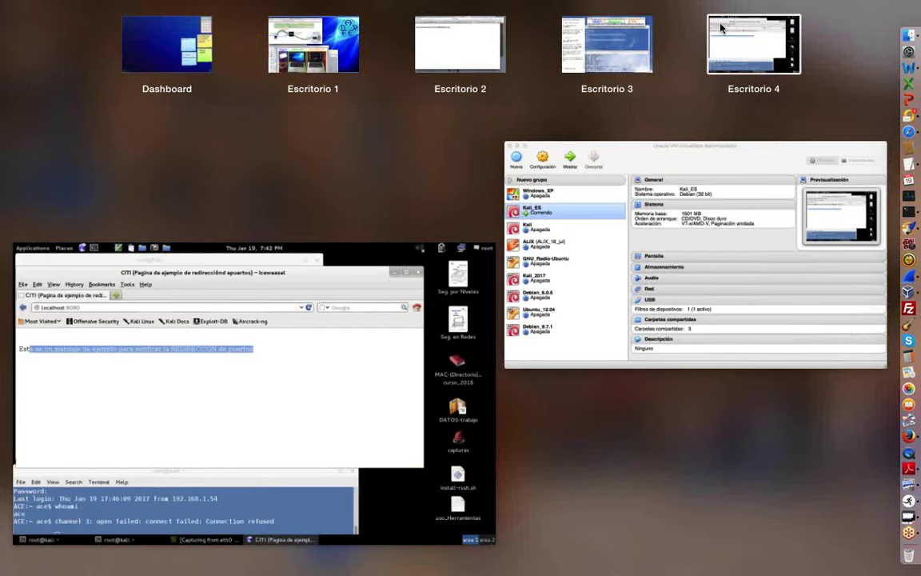
left_click(434, 364)
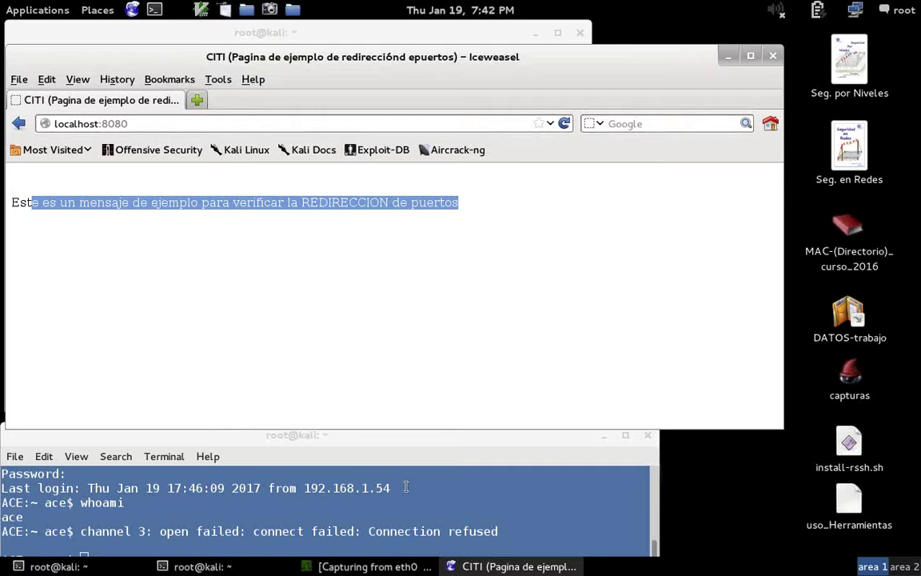
left_click(344, 566)
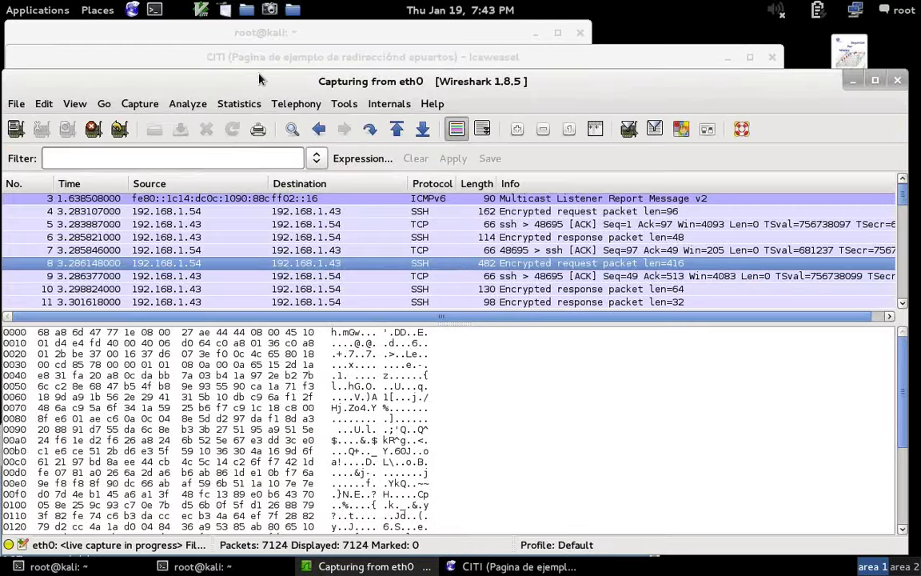
left_click_drag(269, 83, 312, 44)
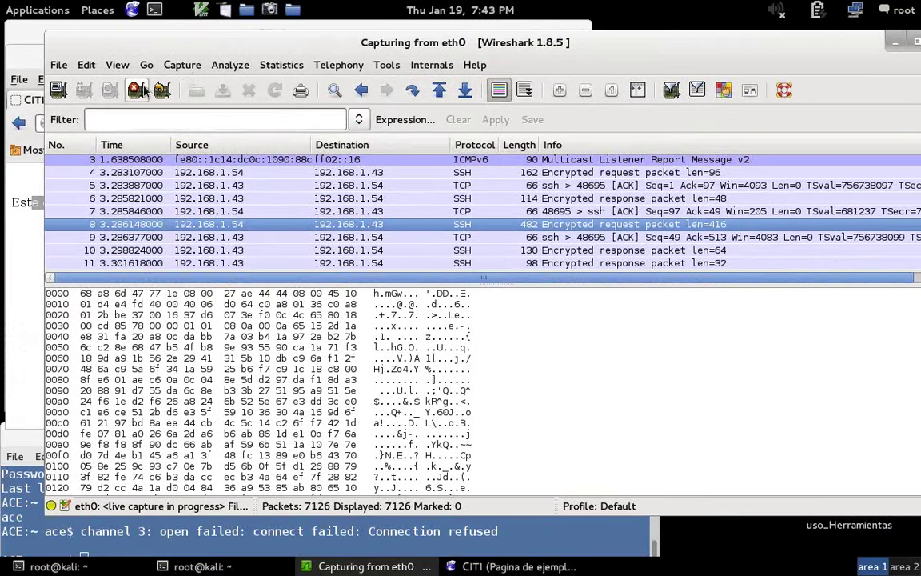
Check Wireshark's list of capture interfaces, close it unchanged, and bring up the capture commands
left_click(183, 69)
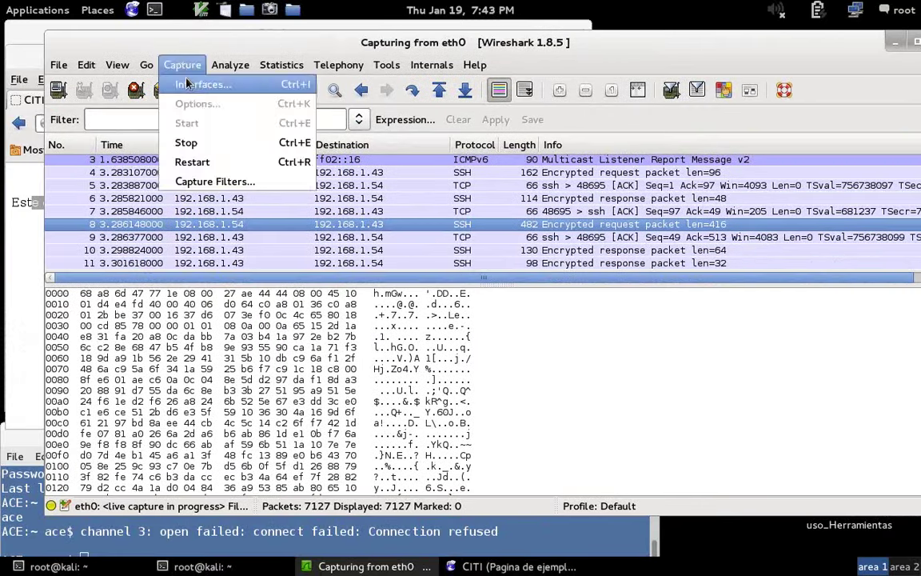
left_click(196, 85)
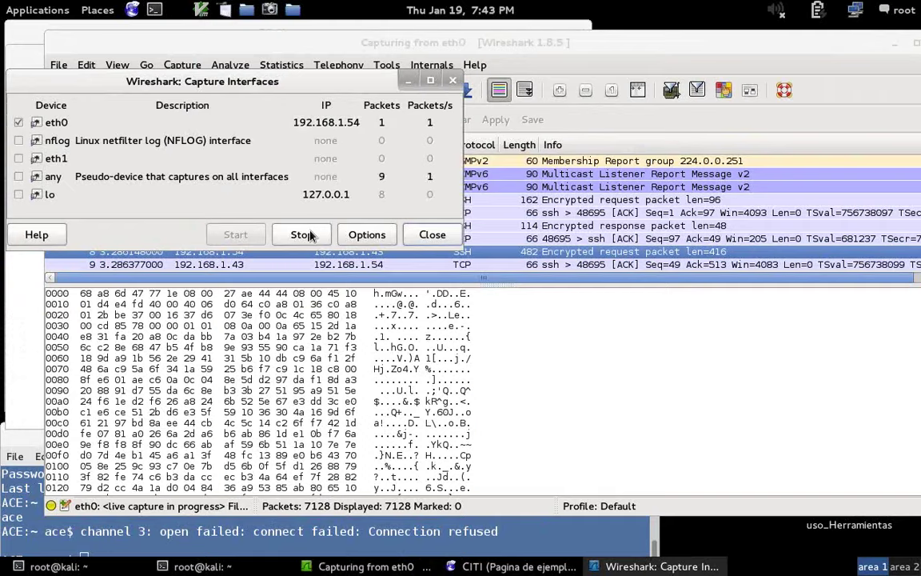
left_click(424, 234)
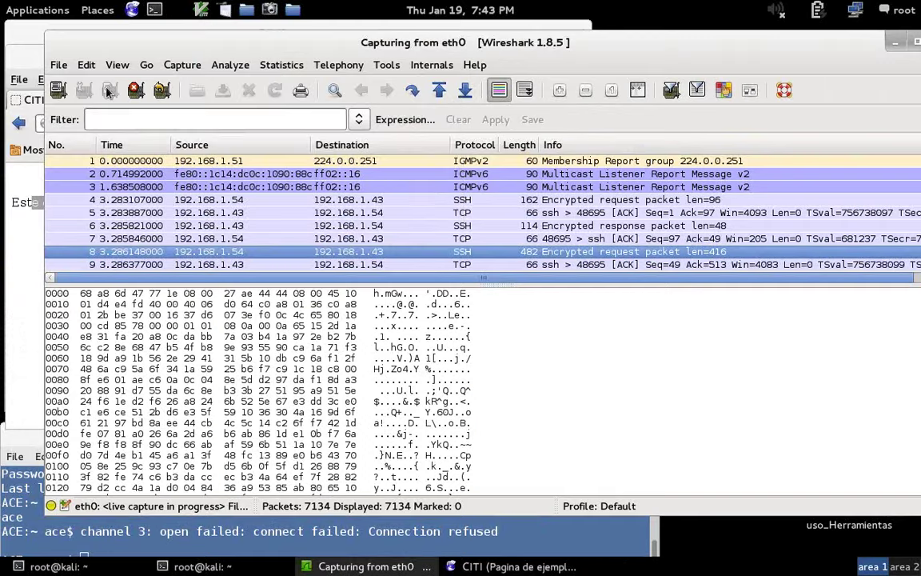
left_click(183, 65)
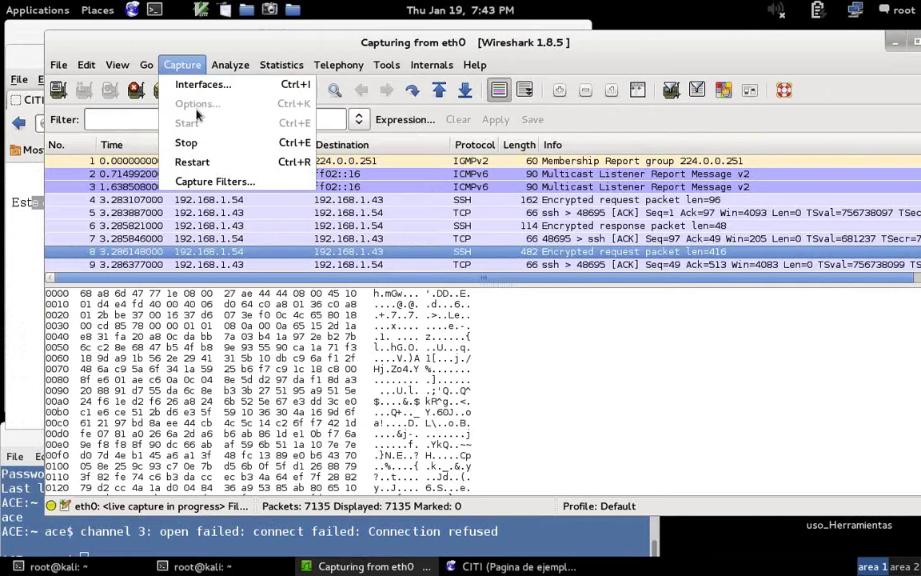